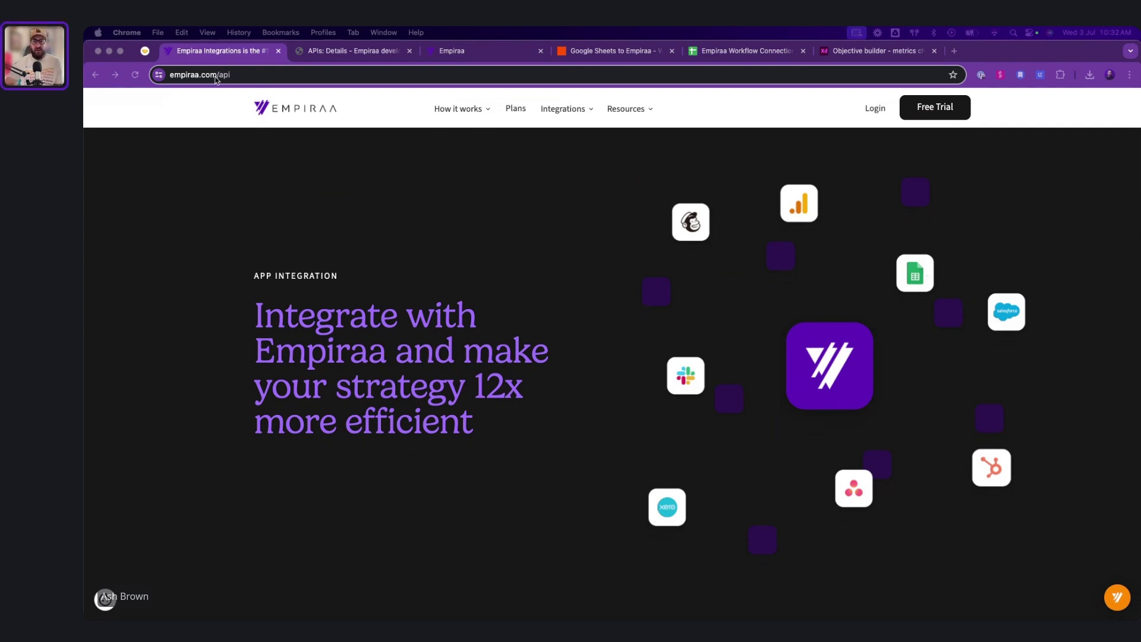
- Request the invitation to use Empiraa on Zapier, then go back to the integrations page
scroll(395, 281, "down", 5)
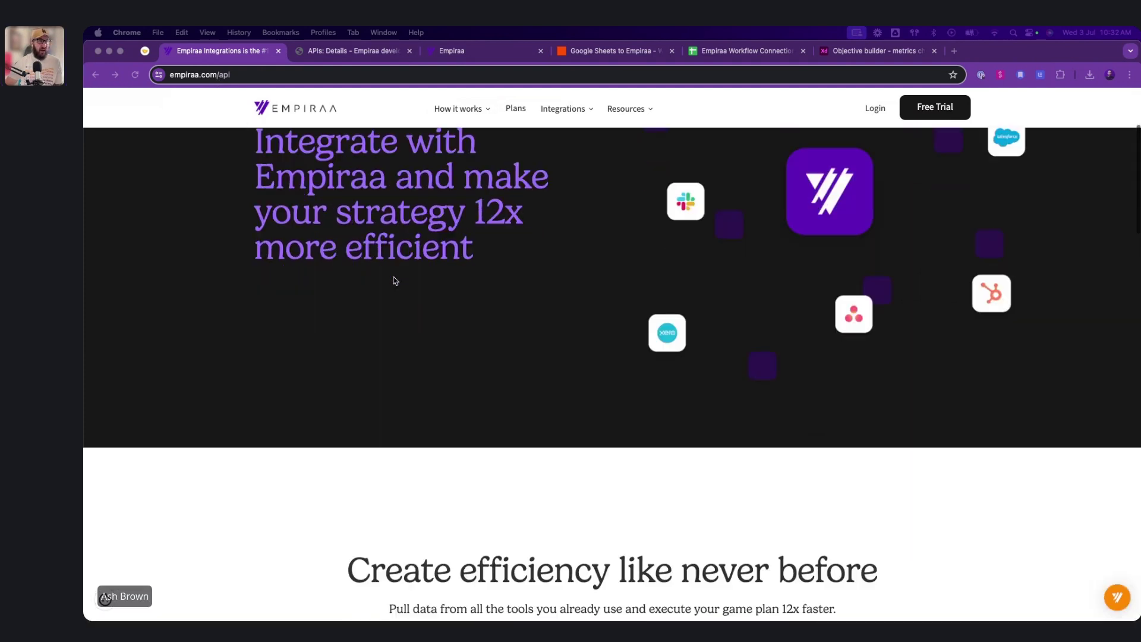
scroll(395, 281, "down", 10)
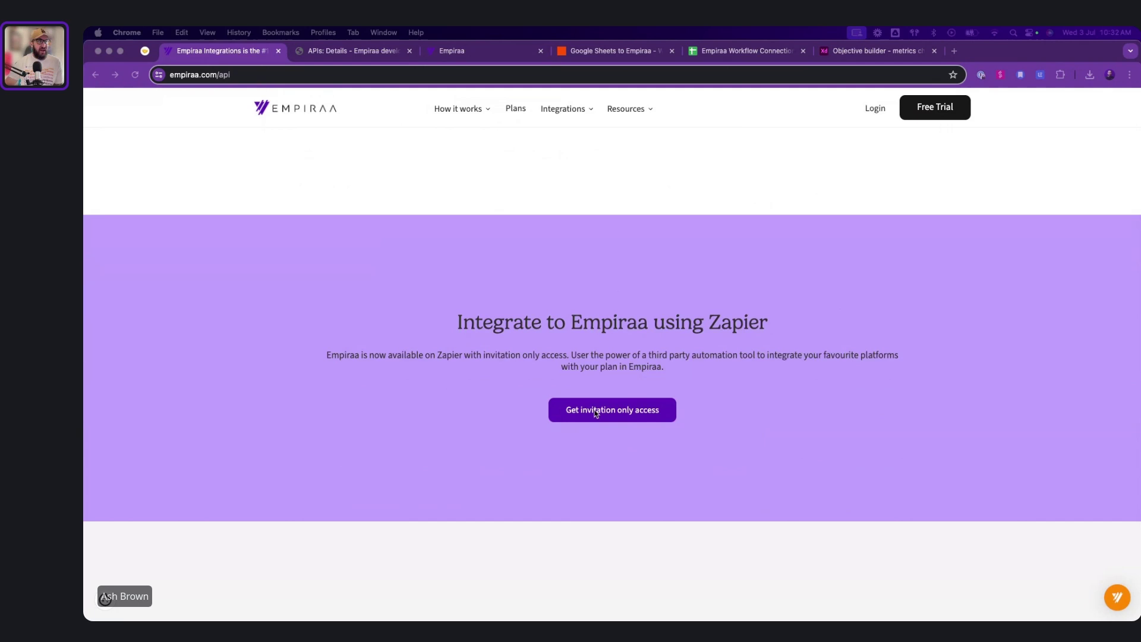
left_click(637, 415)
left_click(619, 411)
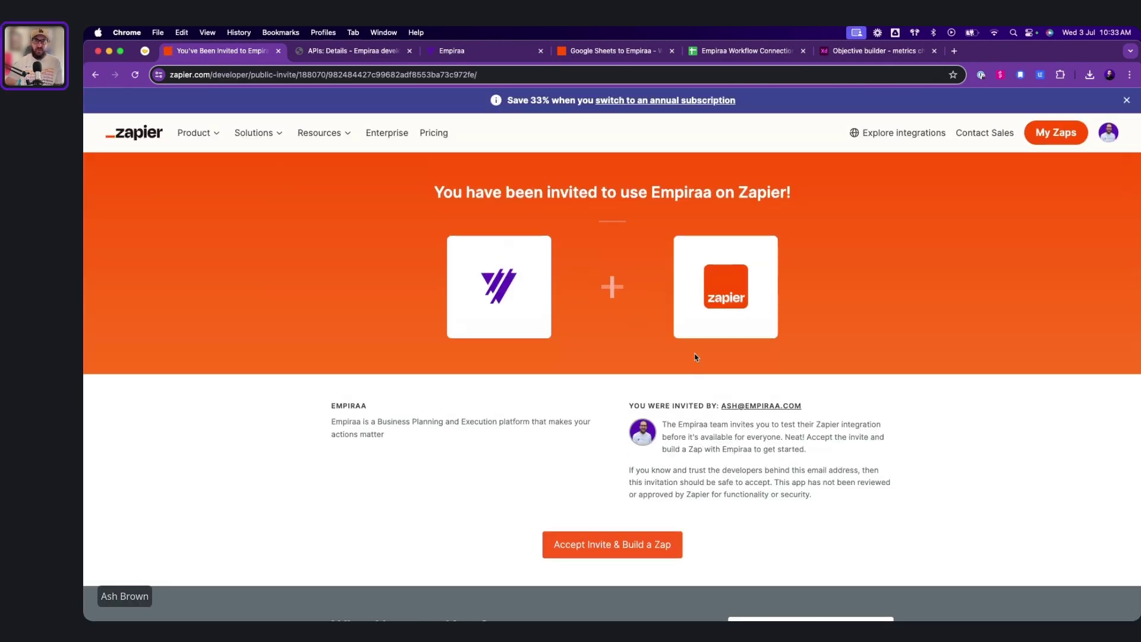
left_click(96, 77)
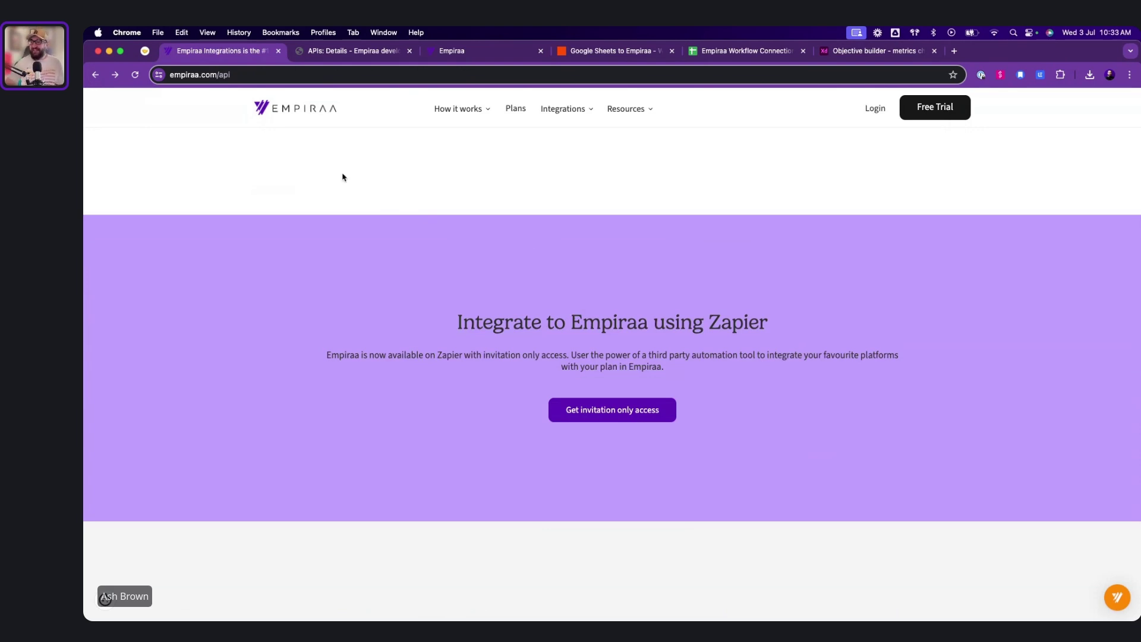
- Review the developer portal's API details and the profile's subscriptions and tenant list, then return to integrations
left_click(357, 54)
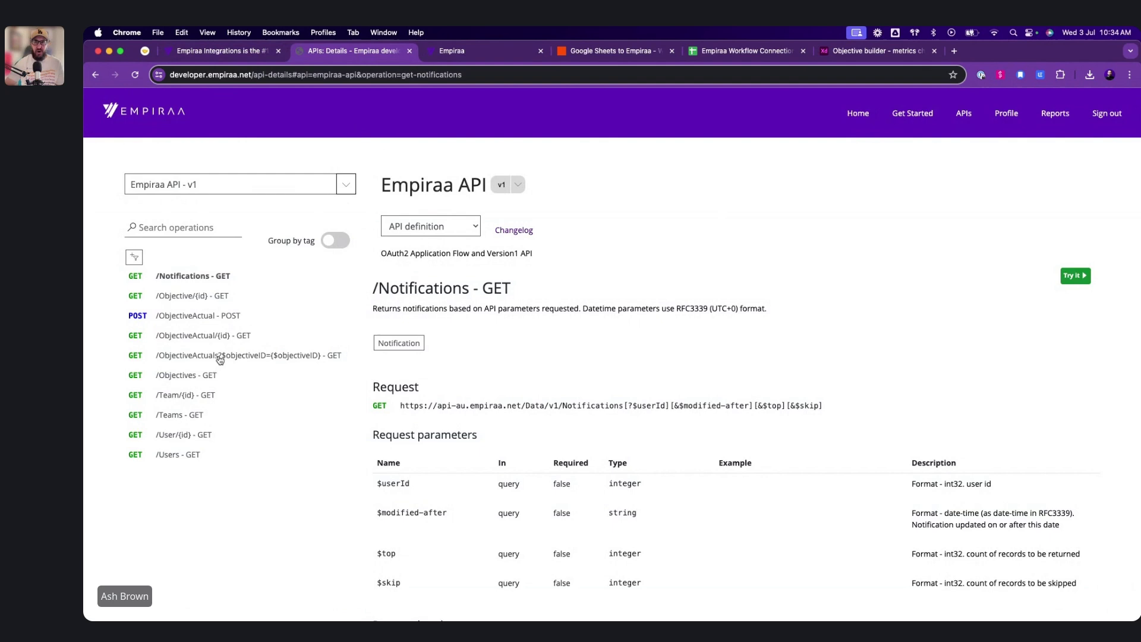
scroll(223, 359, "down", 2)
scroll(223, 359, "up", 2)
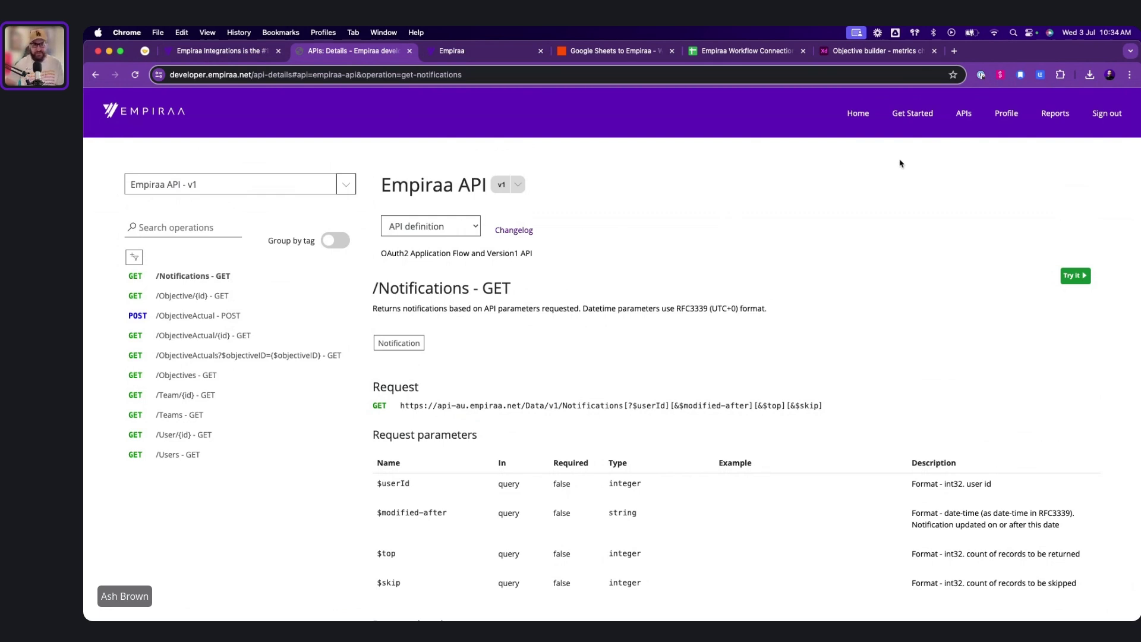
left_click(963, 114)
left_click(1016, 118)
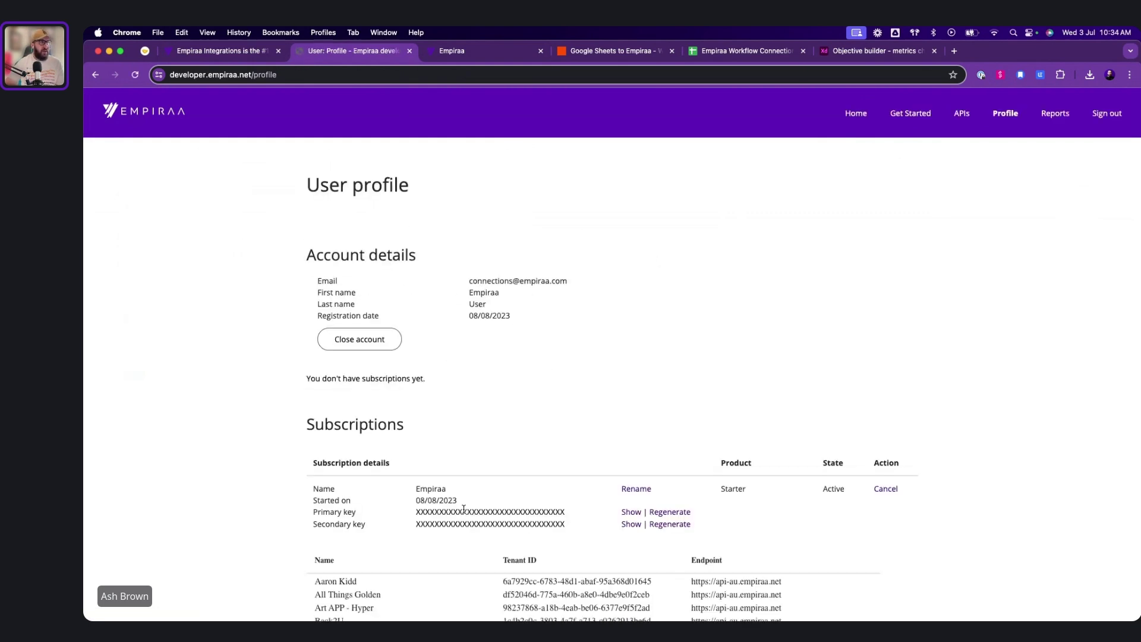
scroll(498, 506, "down", 10)
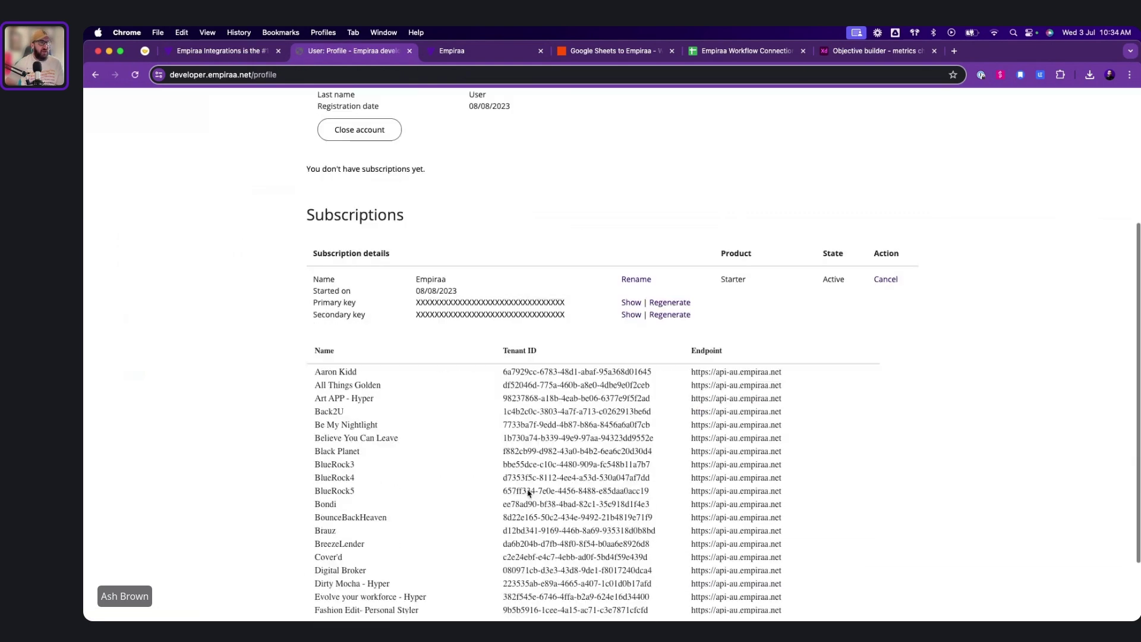
scroll(528, 488, "up", 10)
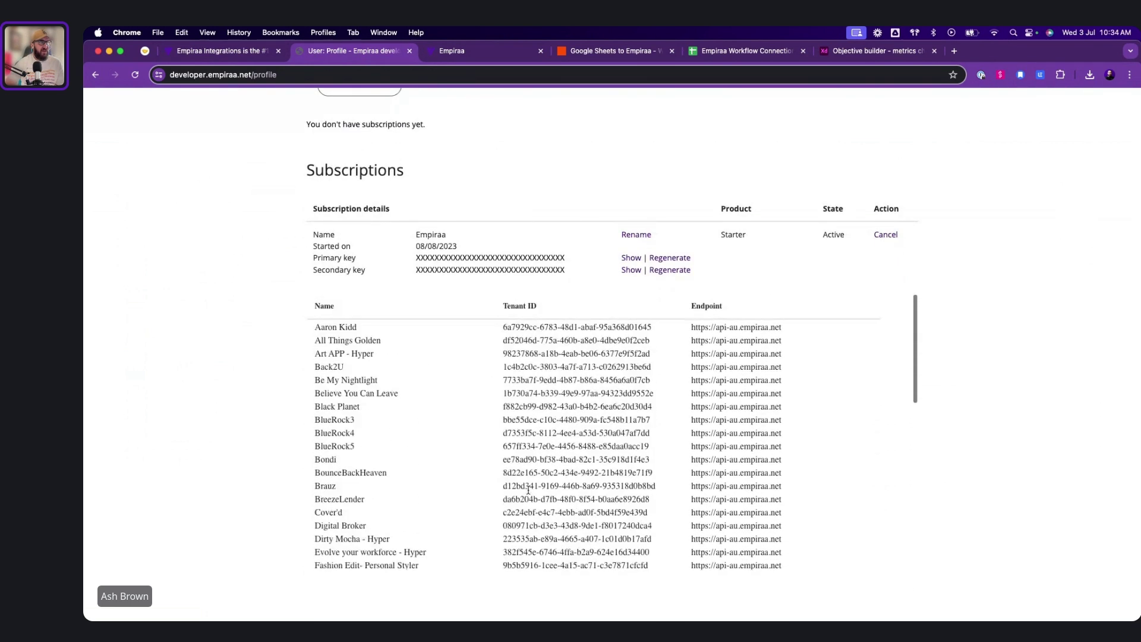
scroll(479, 448, "up", 5)
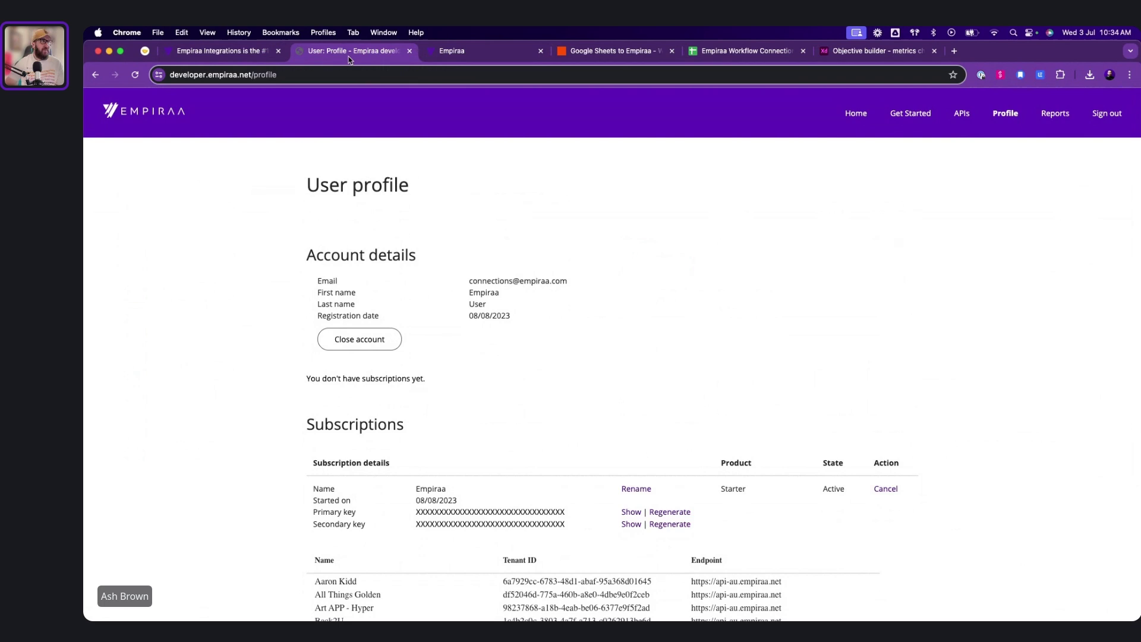
left_click(220, 55)
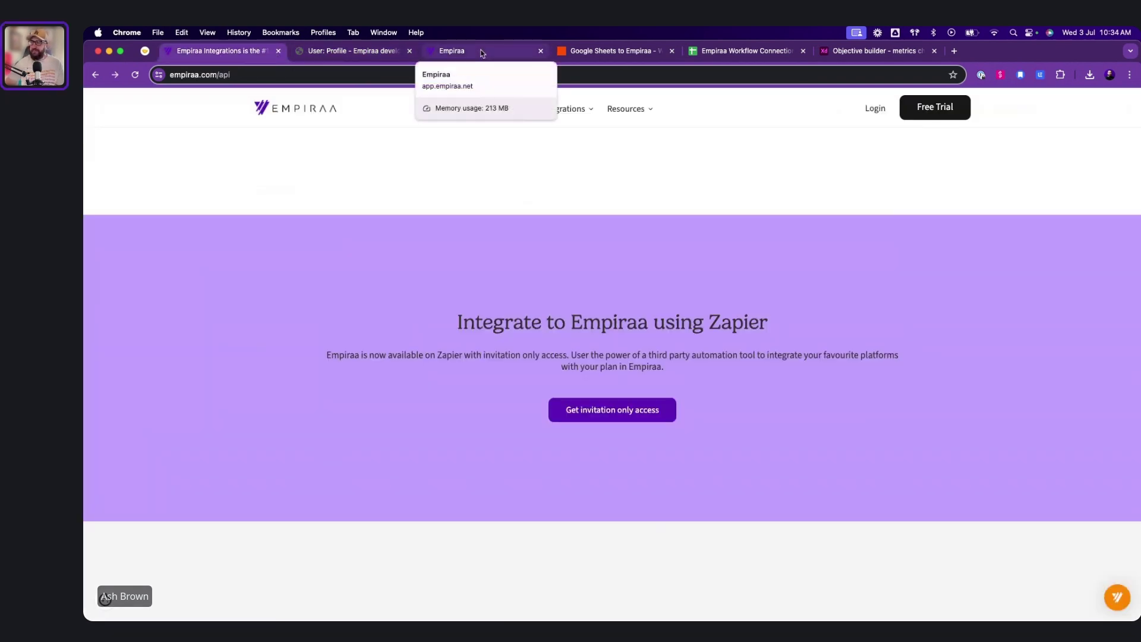
- Open 'Expand the customer base' from the Team Member Hub: 0% progress toward 100, due 30-Jun-2025
left_click(613, 54)
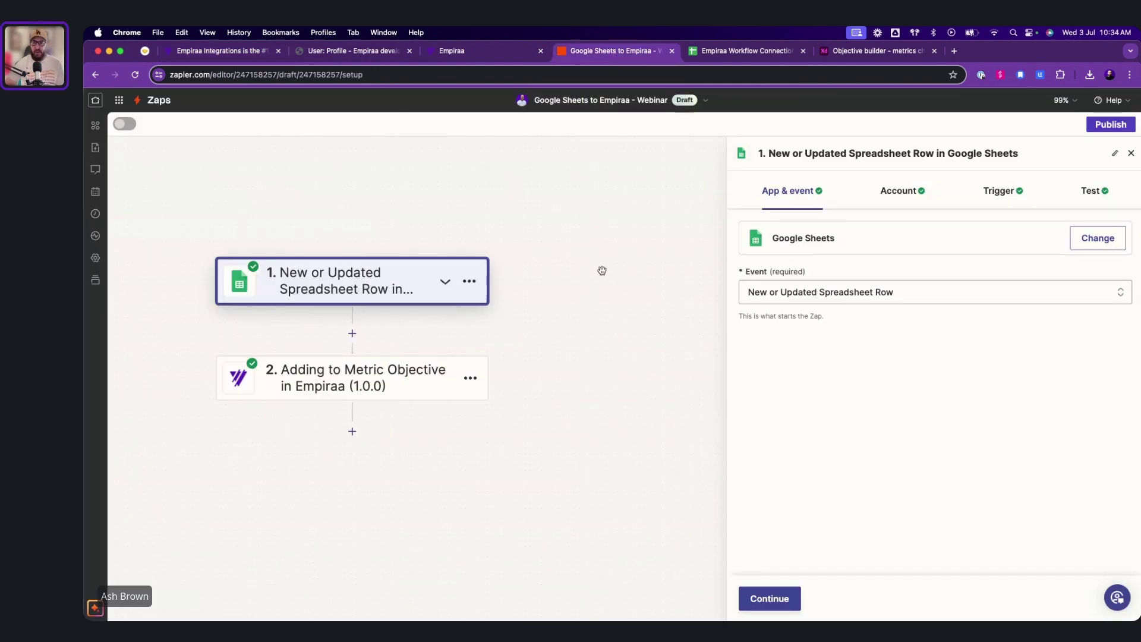
left_click(473, 54)
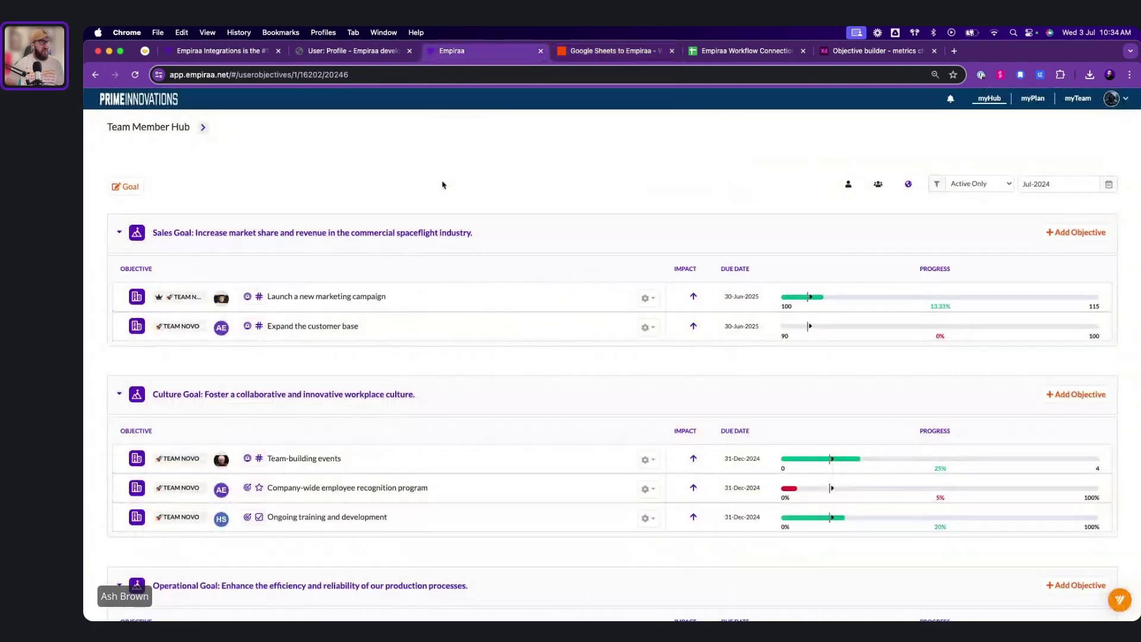
mouse_move(316, 327)
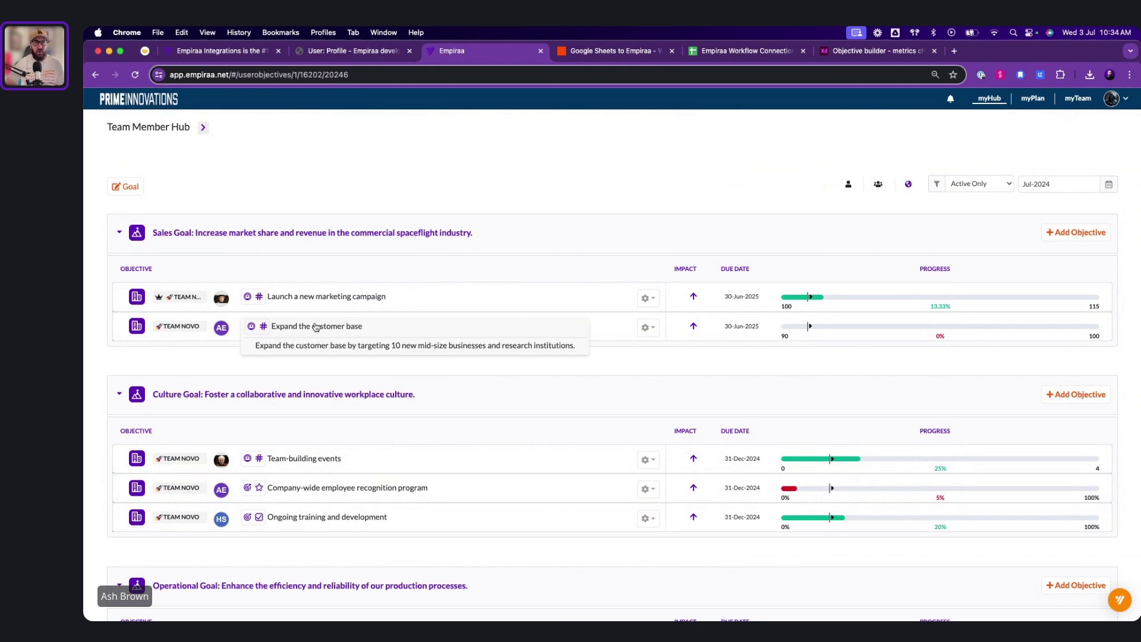
left_click(319, 327)
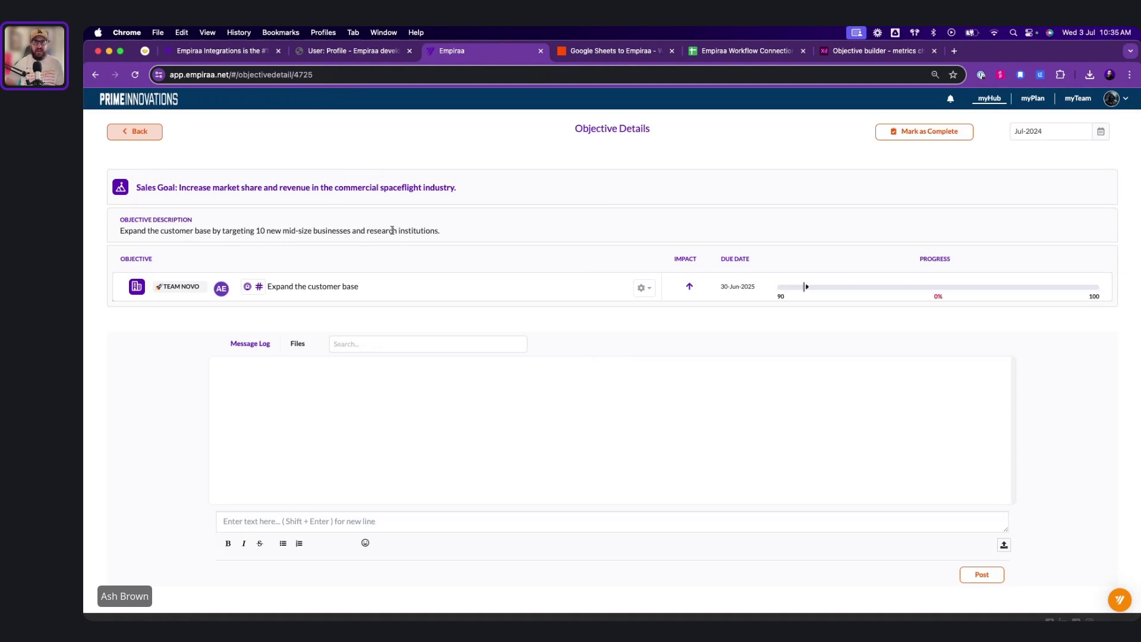
mouse_move(333, 294)
mouse_move(807, 290)
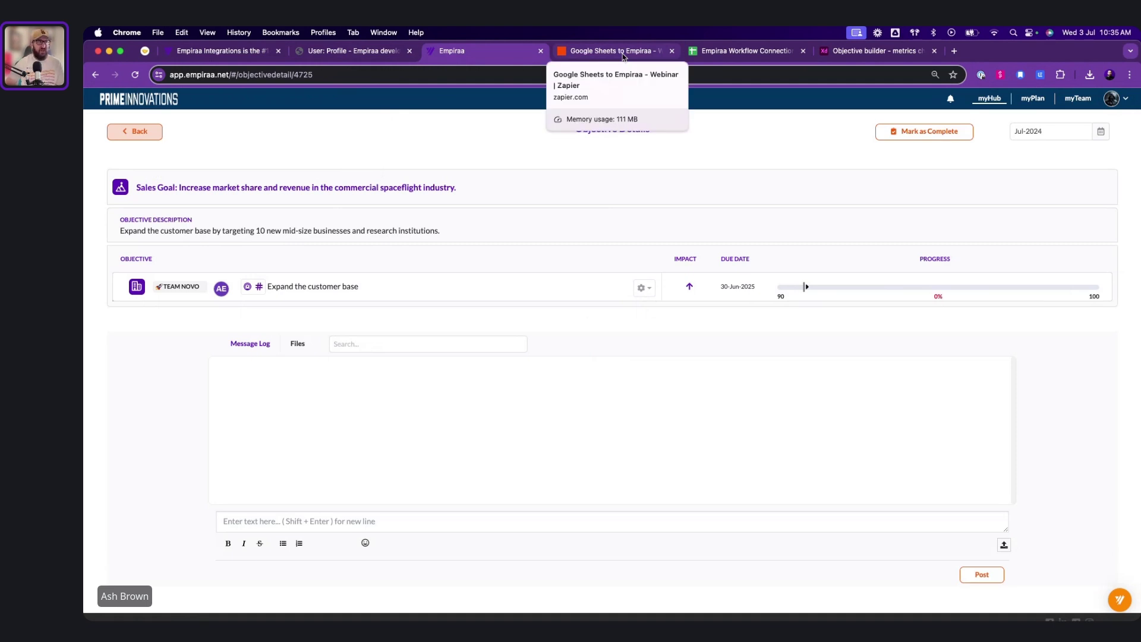
- Search the trigger app picker for zoho, salesforce and hubspot, then close it, keeping Google Sheets
left_click(623, 56)
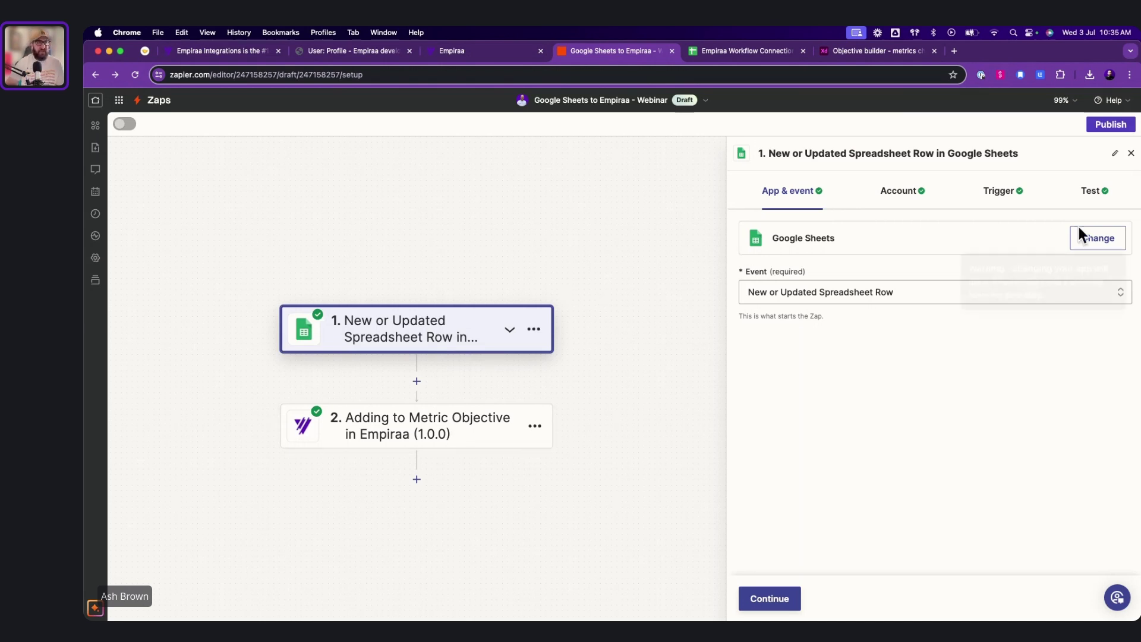
left_click(1094, 240)
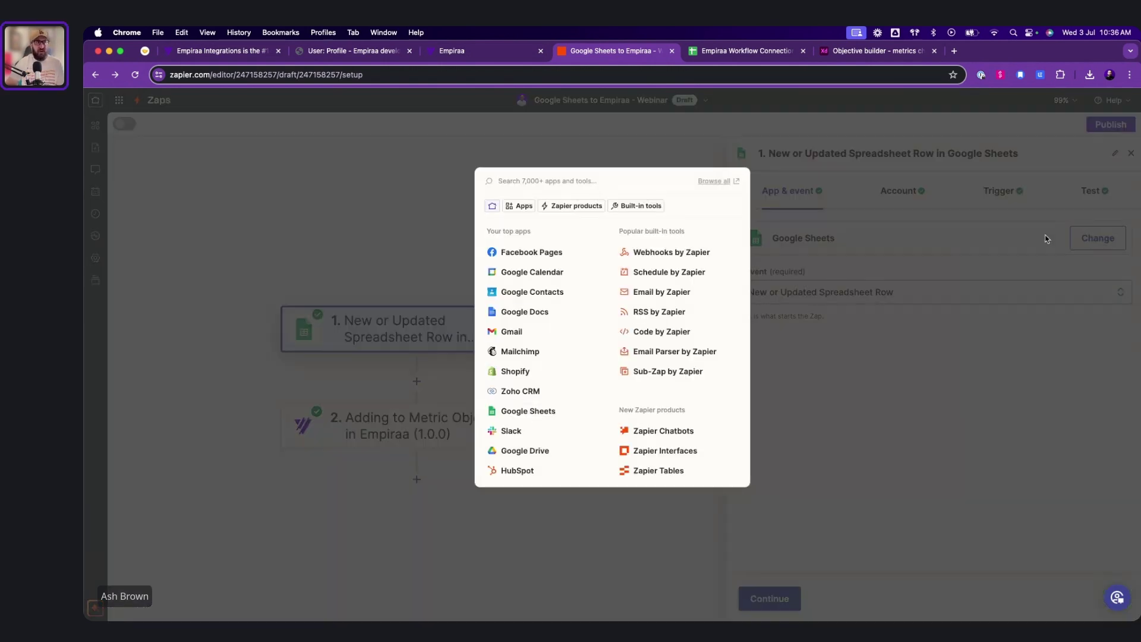
type("zoho")
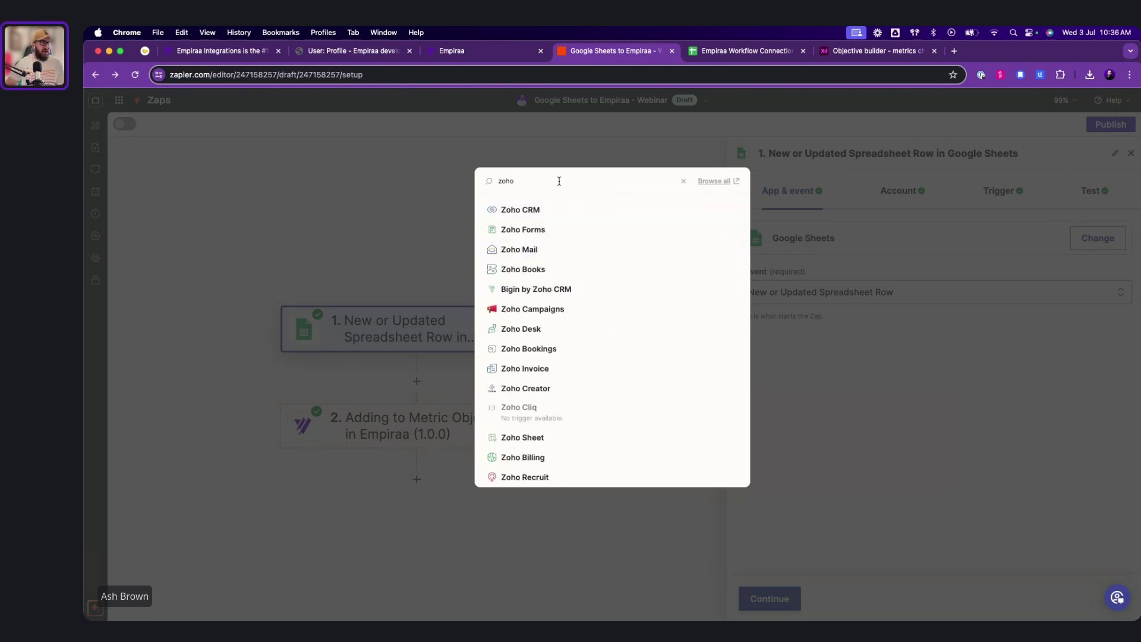
key("super+a")
type("salesfor")
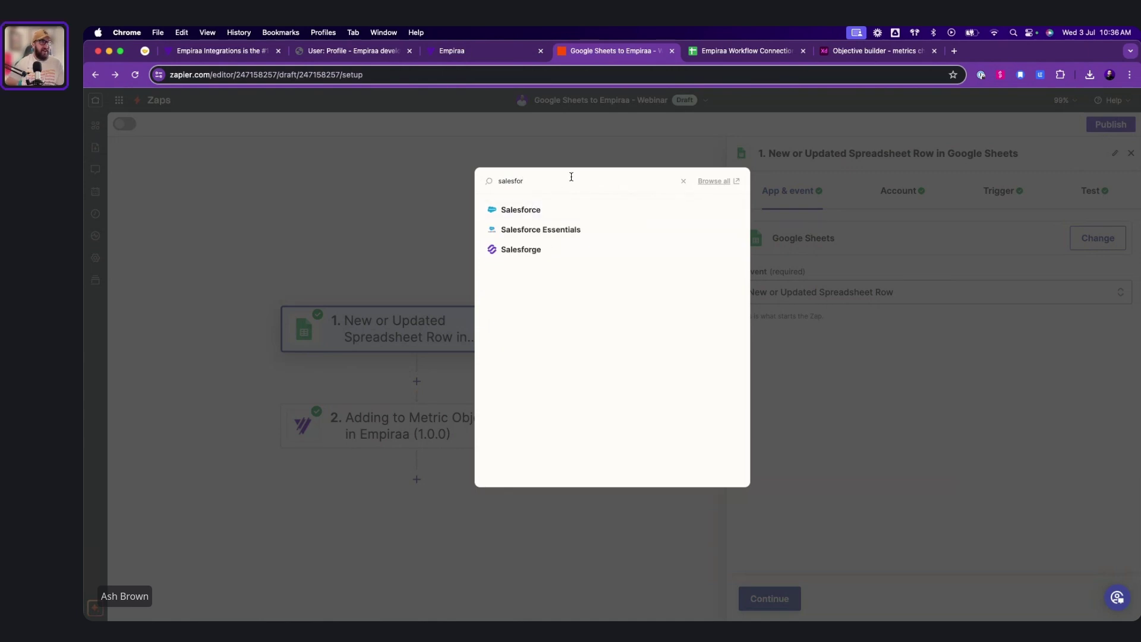
key("super+a")
type("hubsp")
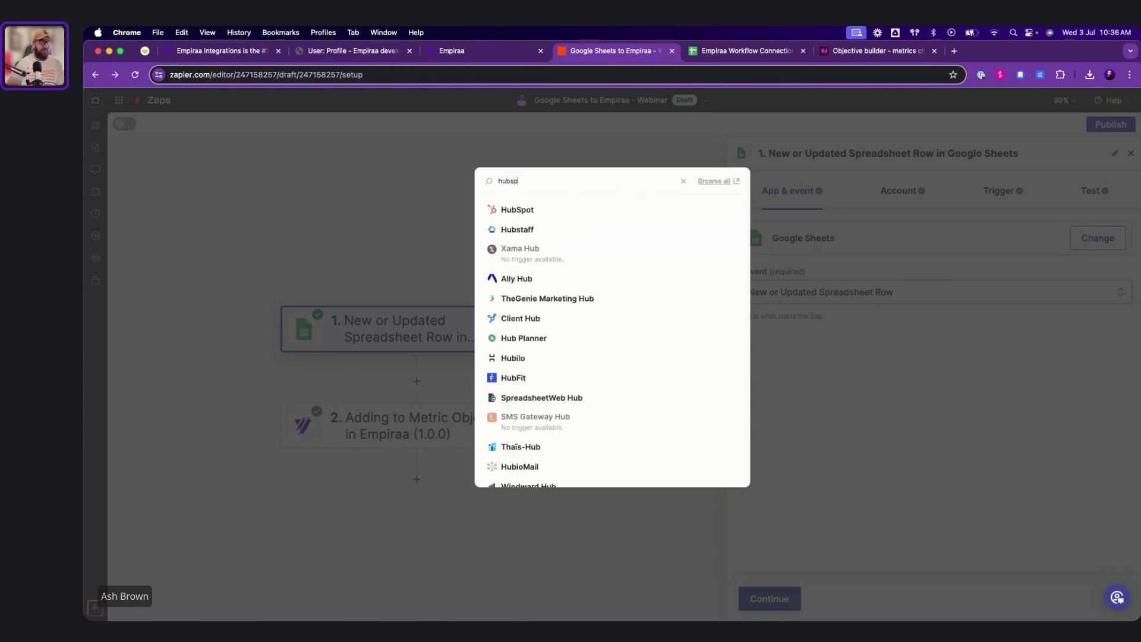
left_click(684, 181)
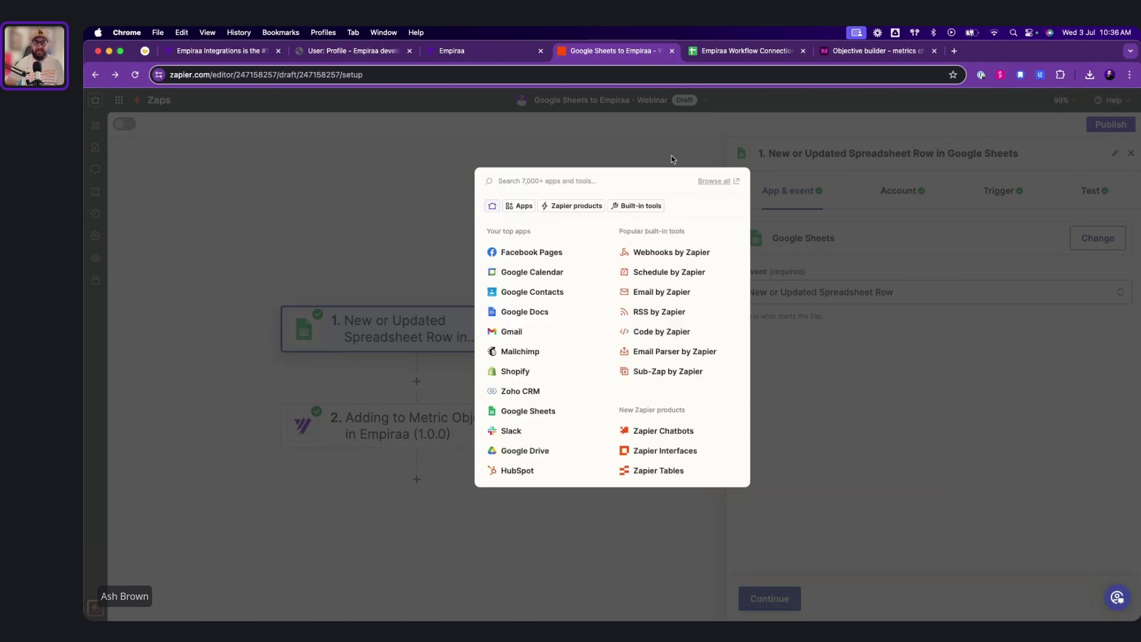
left_click(671, 159)
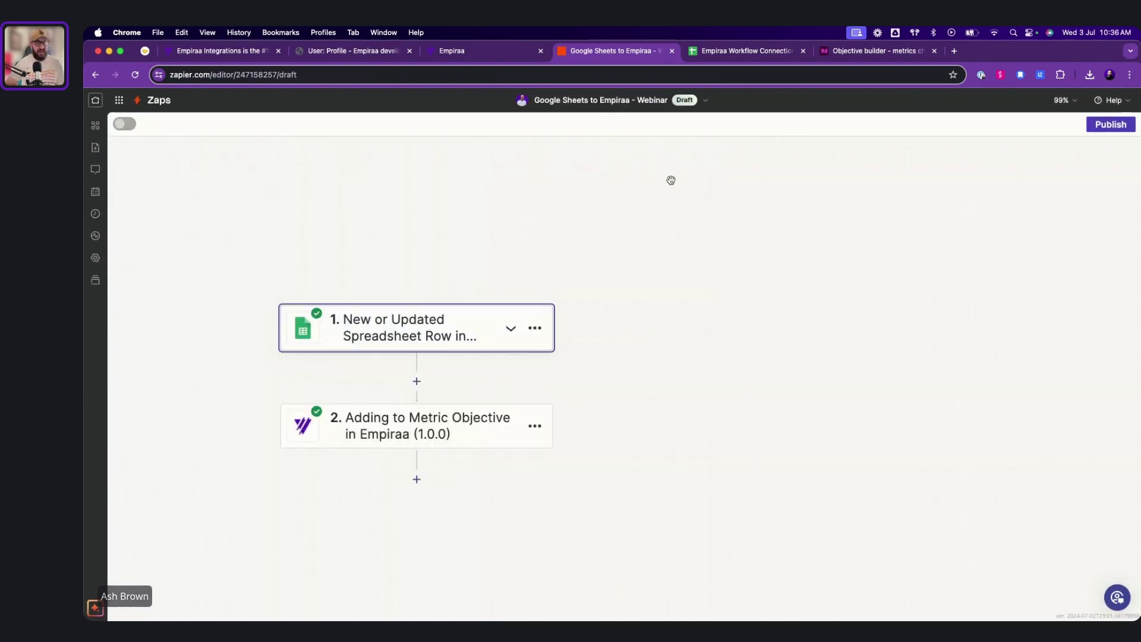
- Check the 'Empiraa Workflow Connections' row dated 7/3/24 in A2, with objective 4725 and metric 2
left_click(452, 328)
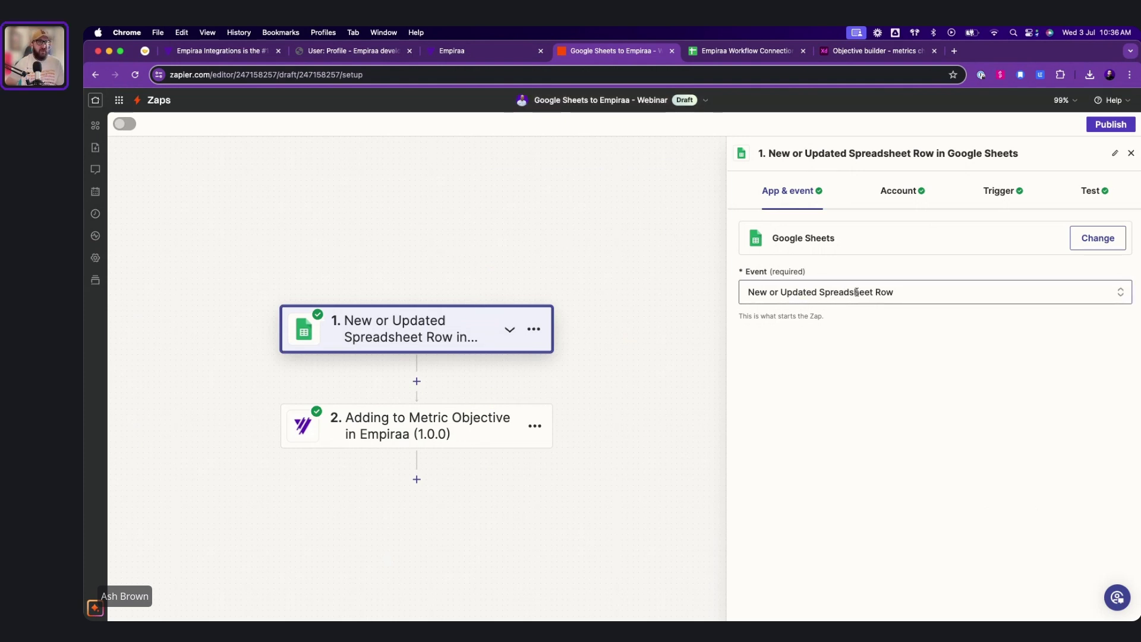
left_click(737, 52)
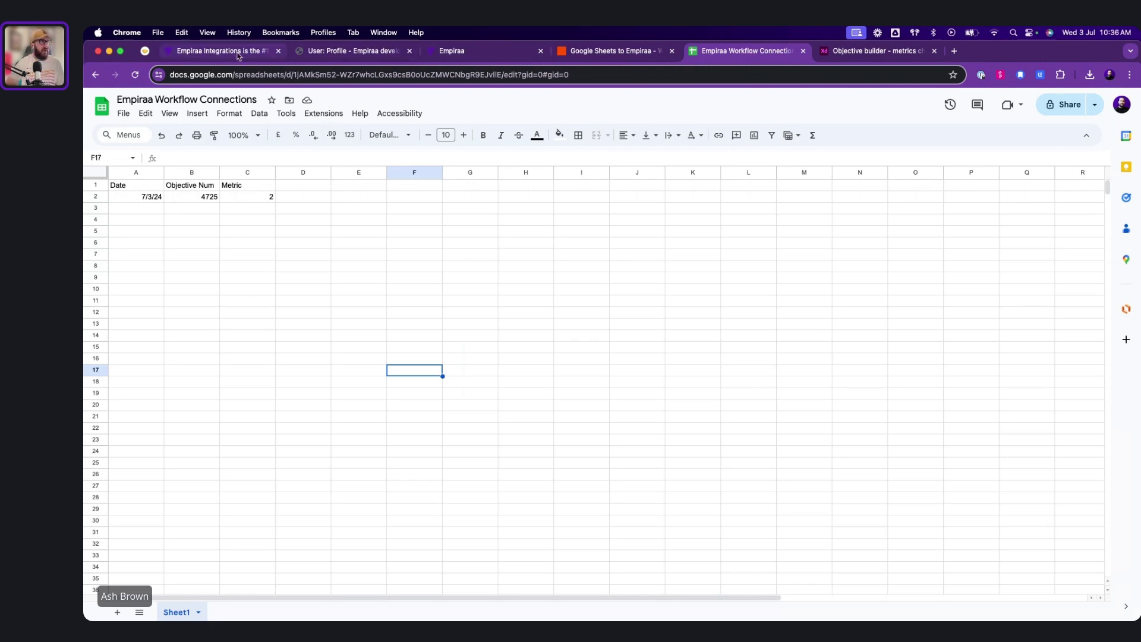
left_click(220, 51)
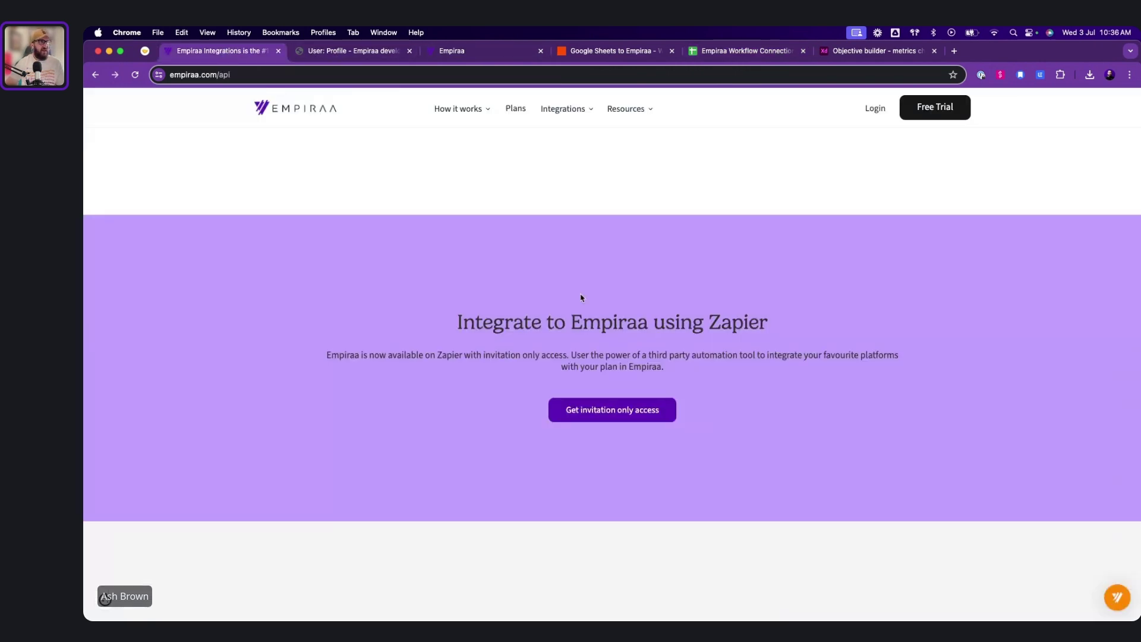
left_click(466, 50)
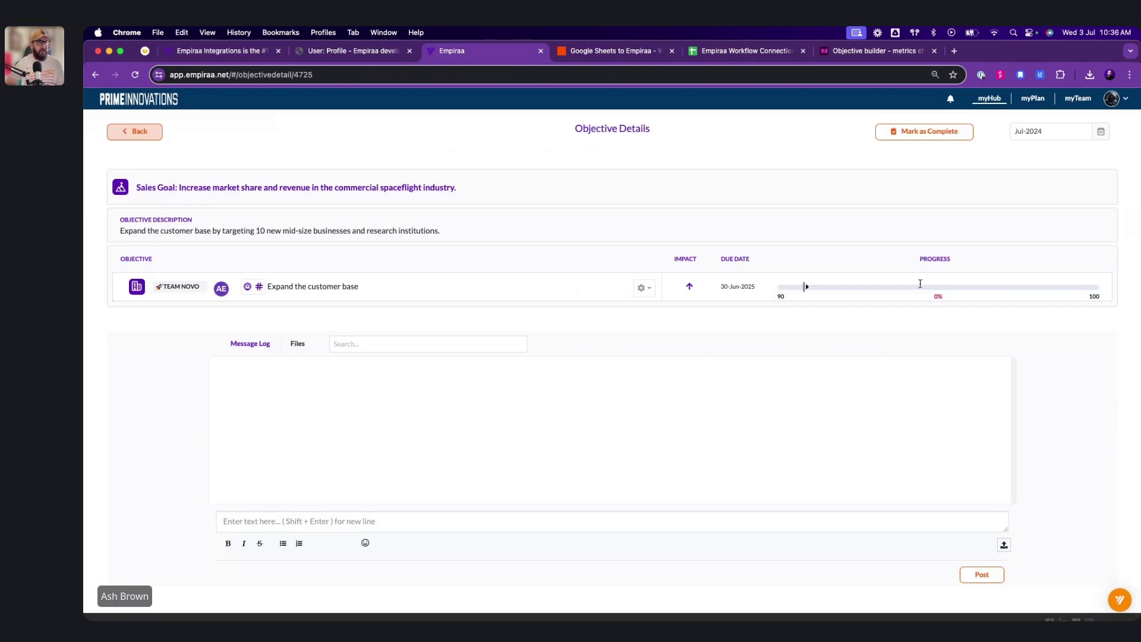
left_click(742, 51)
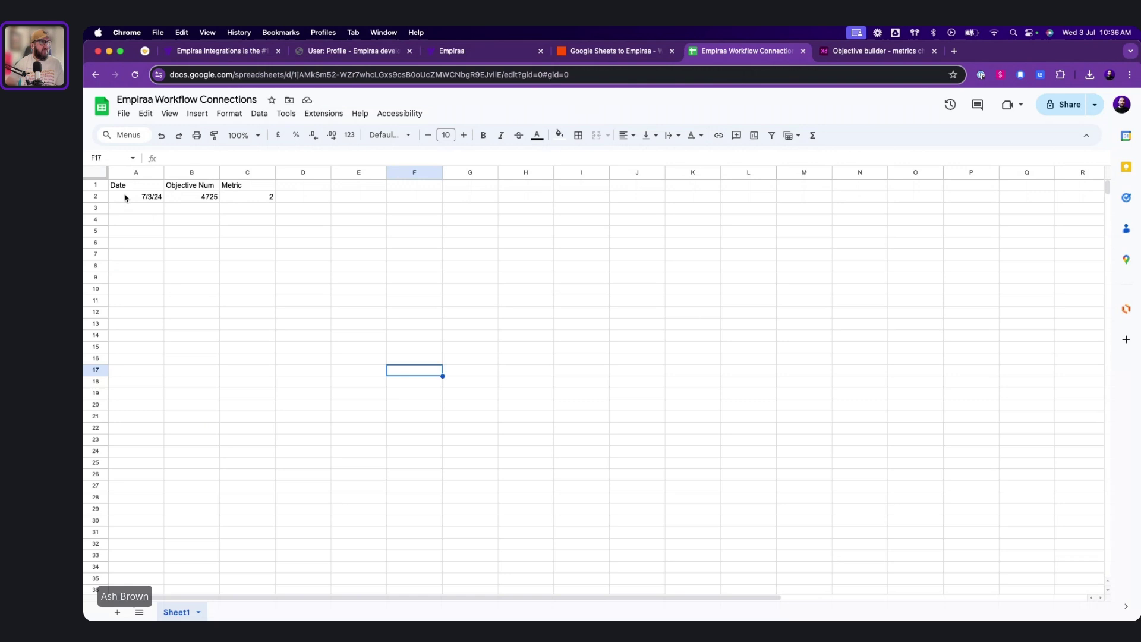
left_click(125, 197)
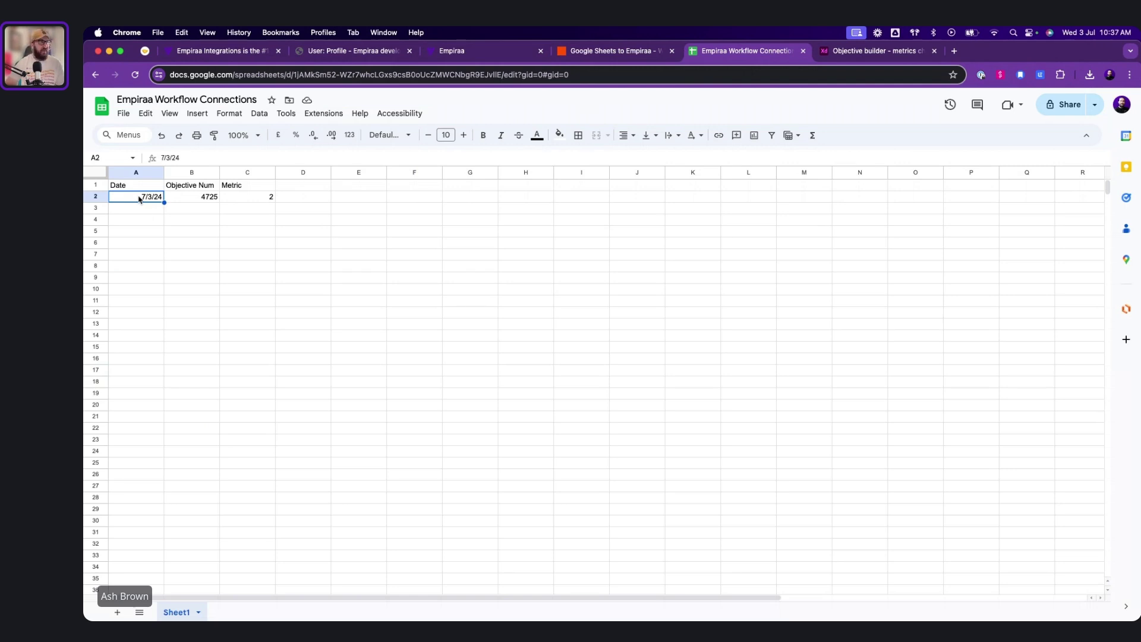
- Review the trigger's Google Sheets account and spreadsheet settings against the linked sheet
left_click(633, 53)
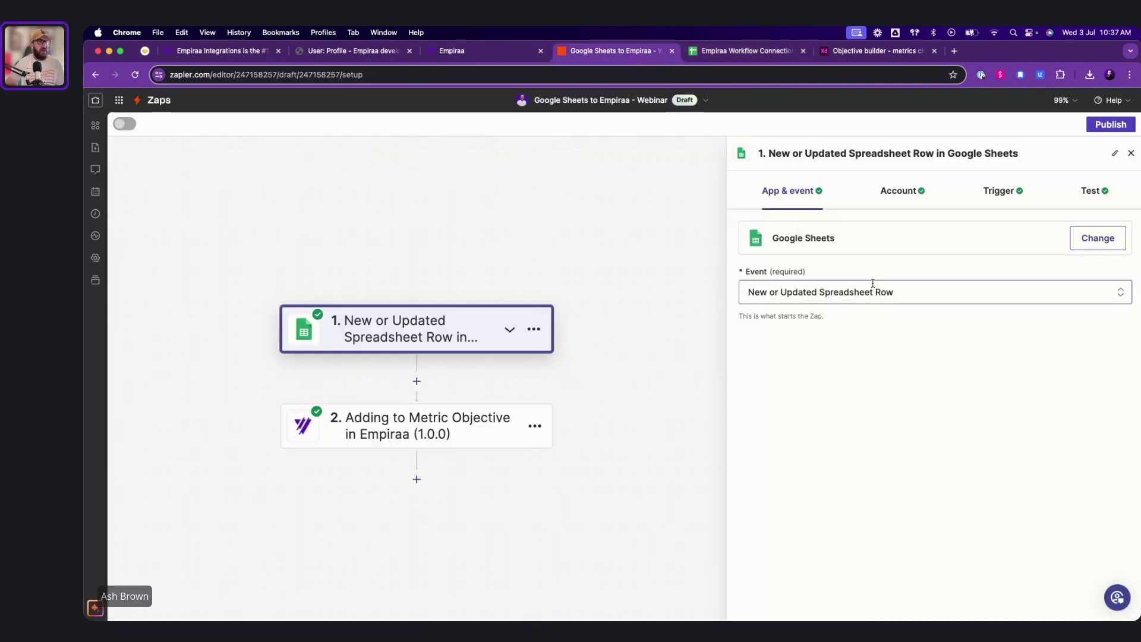
left_click(900, 191)
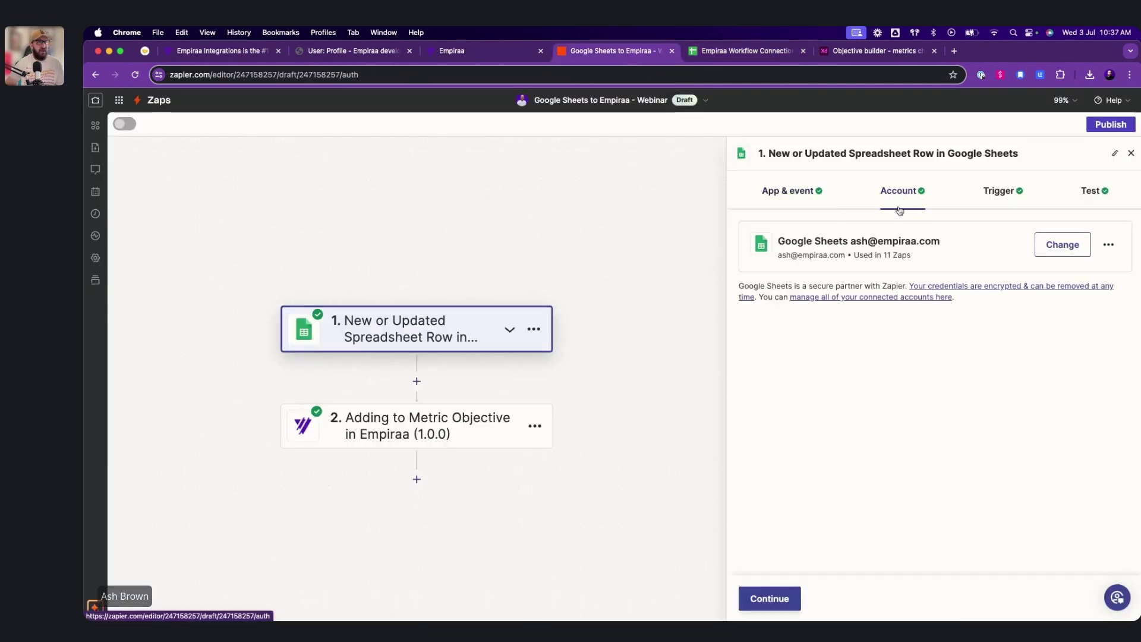
left_click(1016, 190)
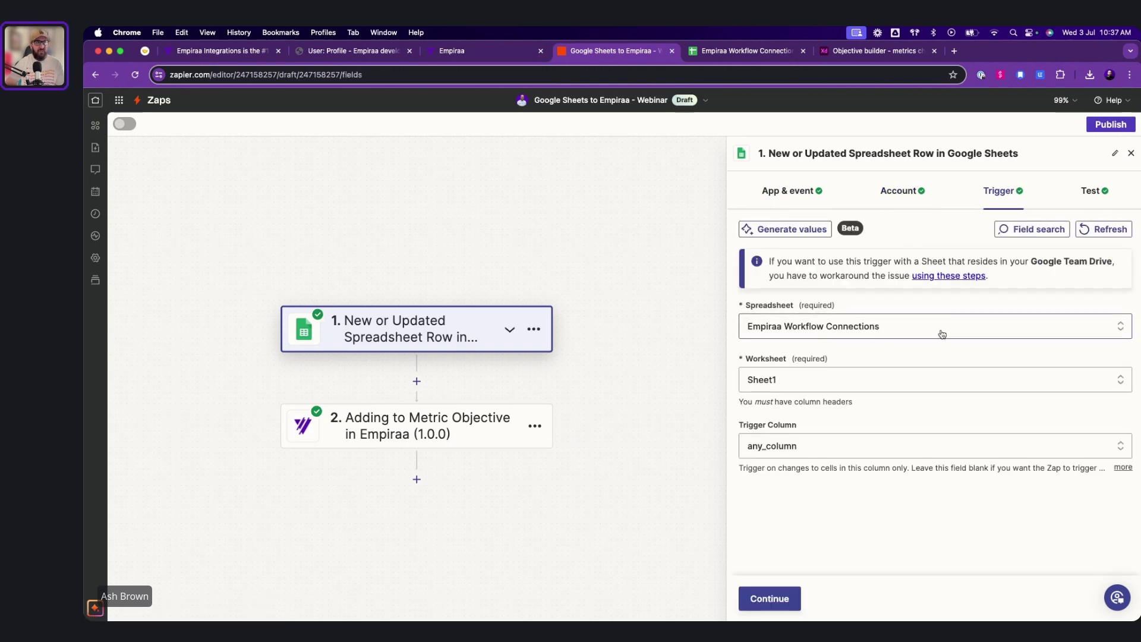
left_click(746, 51)
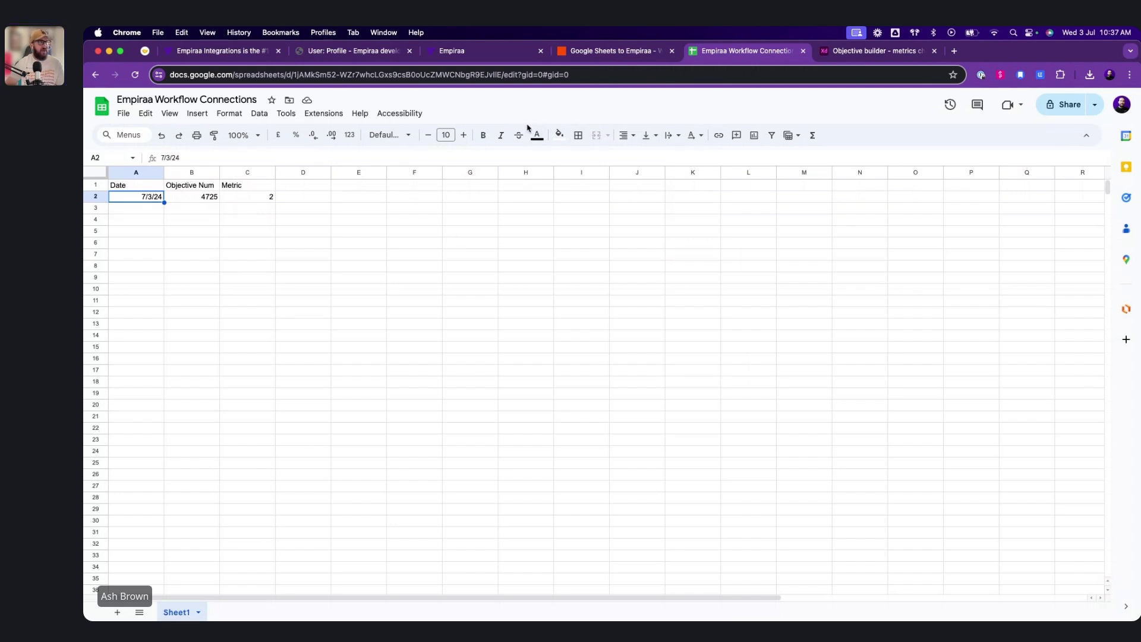
left_click(600, 56)
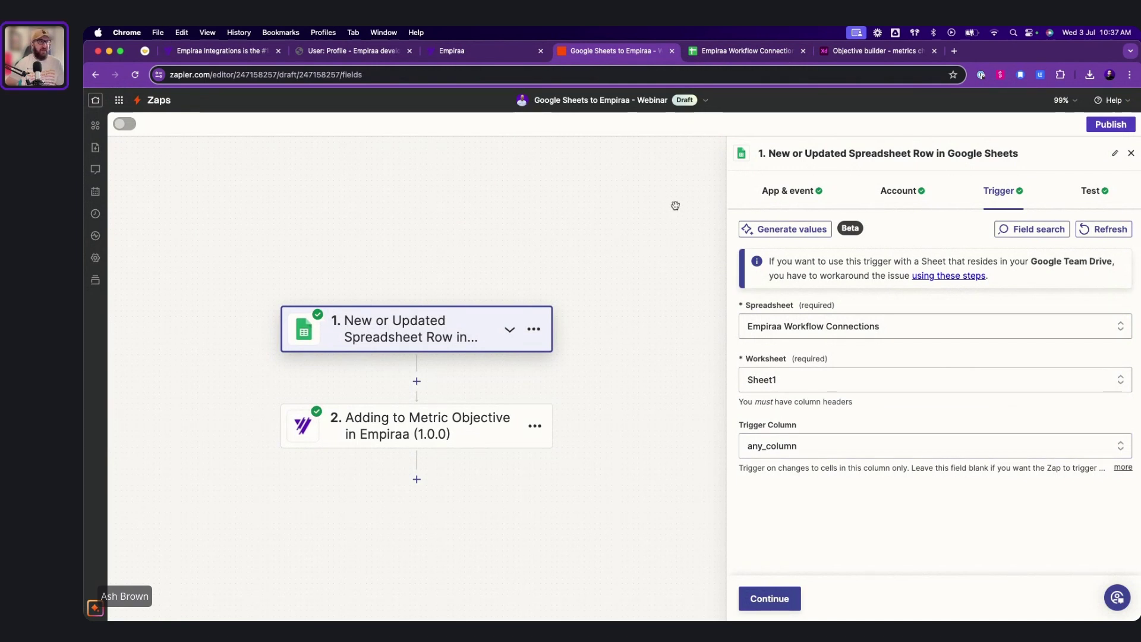
- Test the trigger to pull row 2 (7/3/24, objective 4725, metric 2) and compare with the sheet
left_click(767, 599)
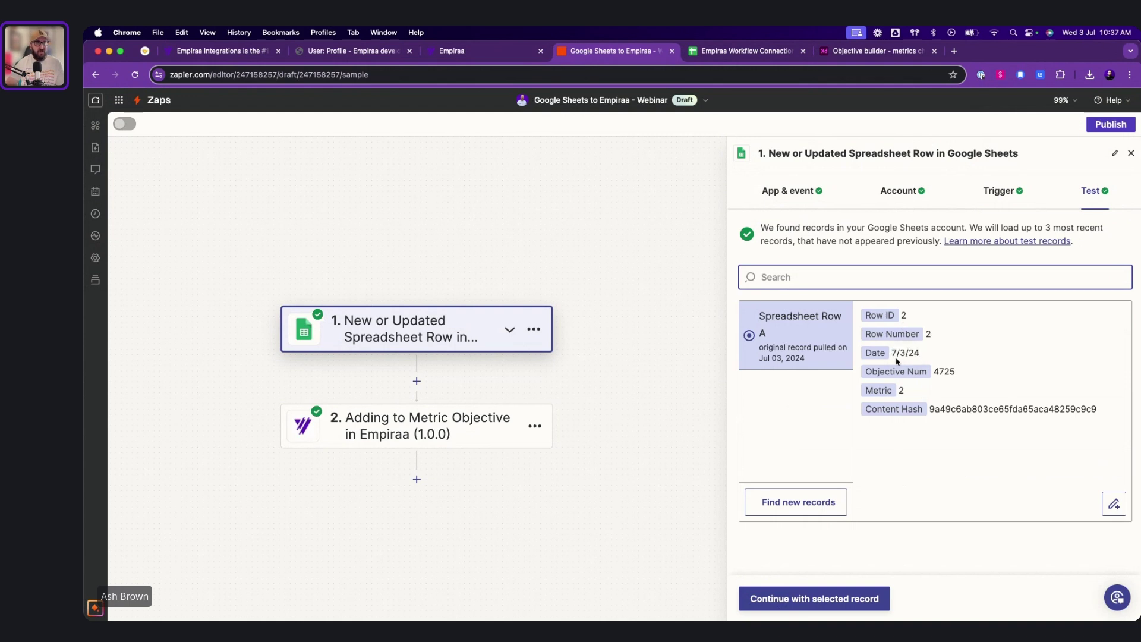
left_click(739, 51)
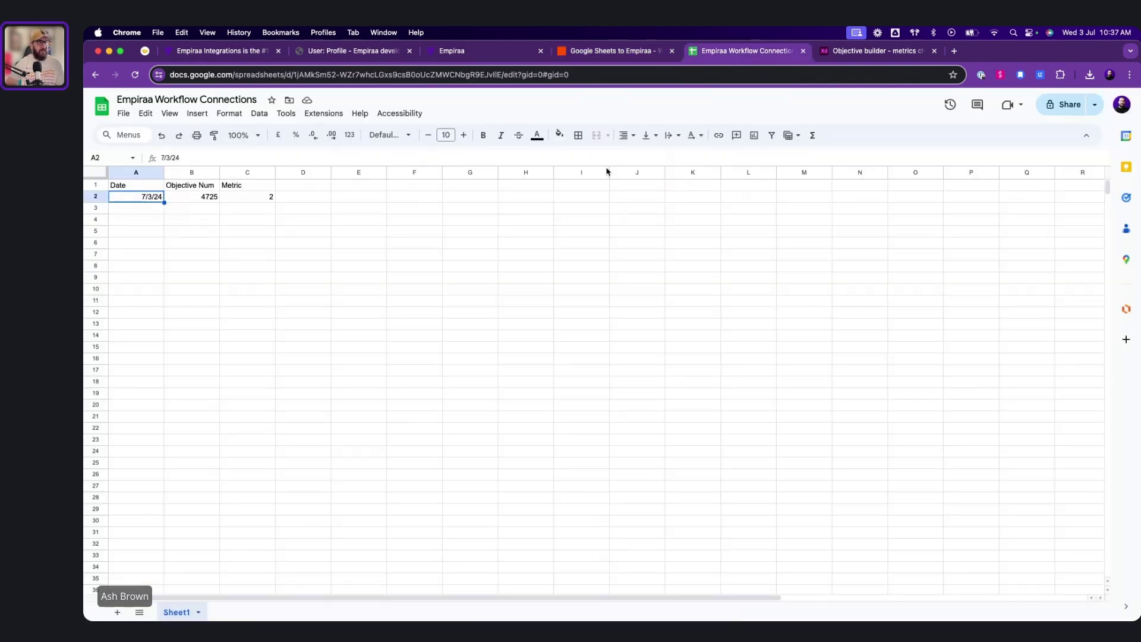
left_click(615, 50)
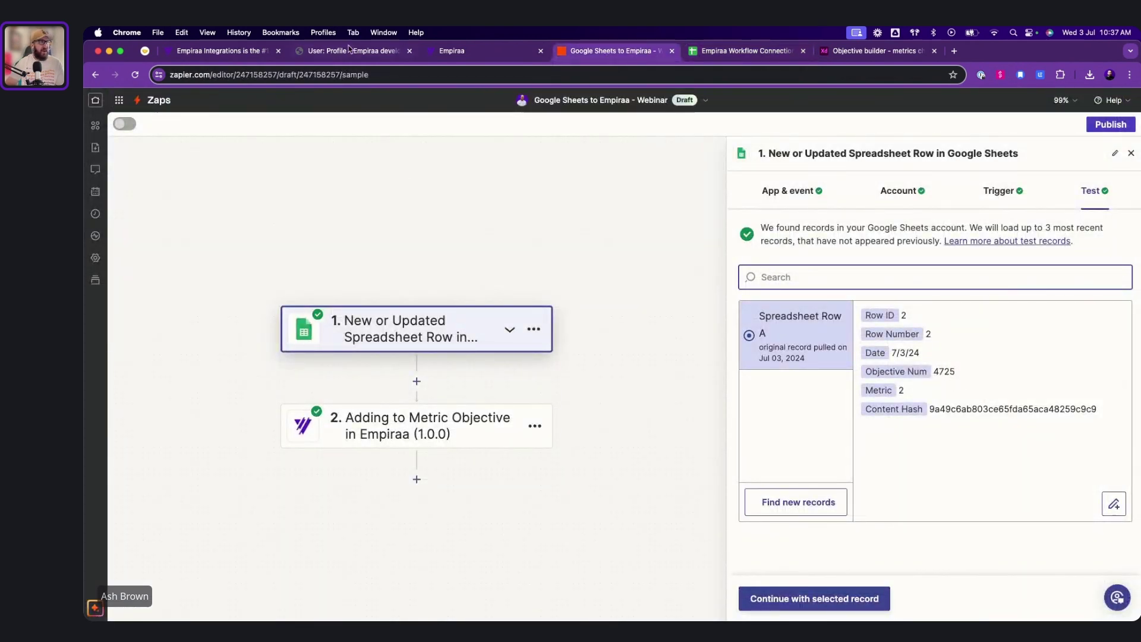
- Match objective number 4725 in the Empiraa page address with cell B2 of the spreadsheet
left_click(230, 52)
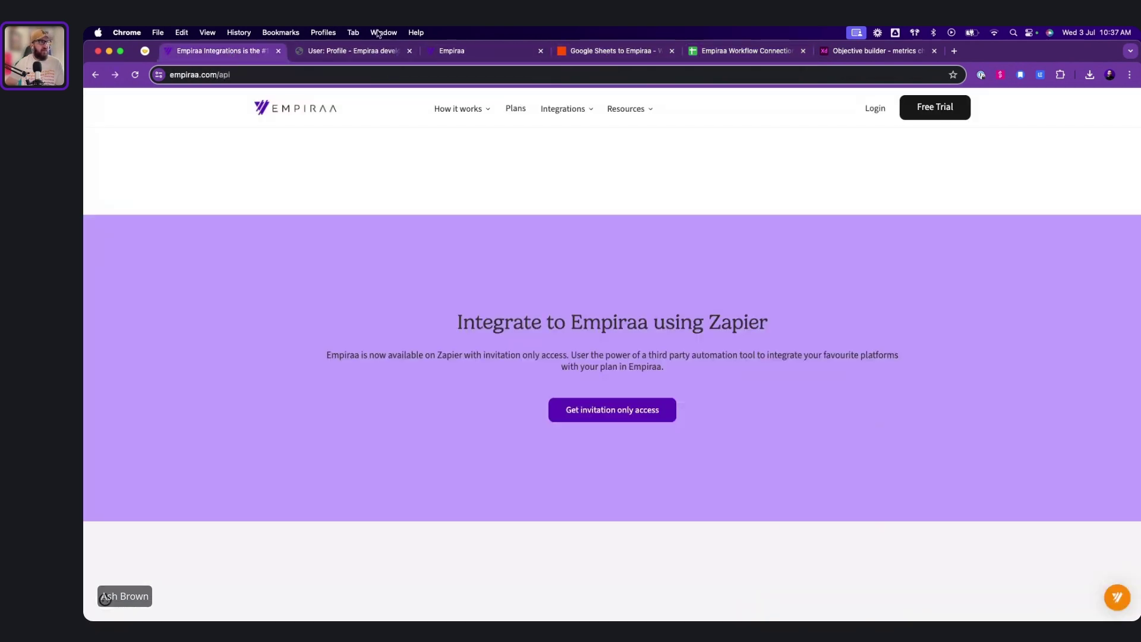
left_click(494, 50)
double_click(310, 74)
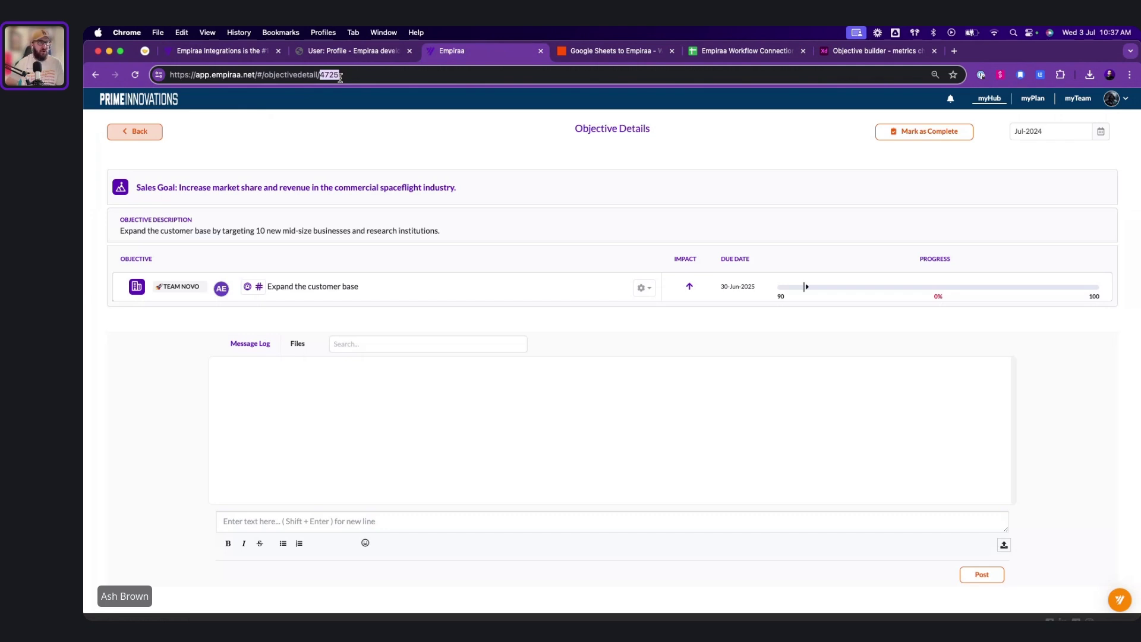
left_click(743, 52)
left_click(197, 197)
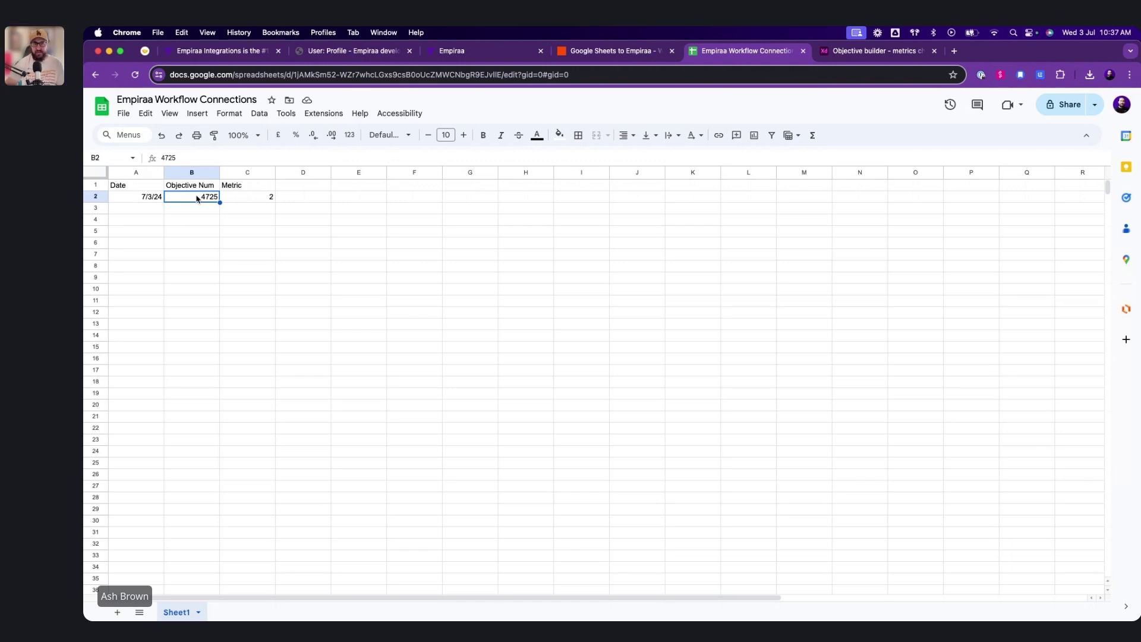
left_click(480, 52)
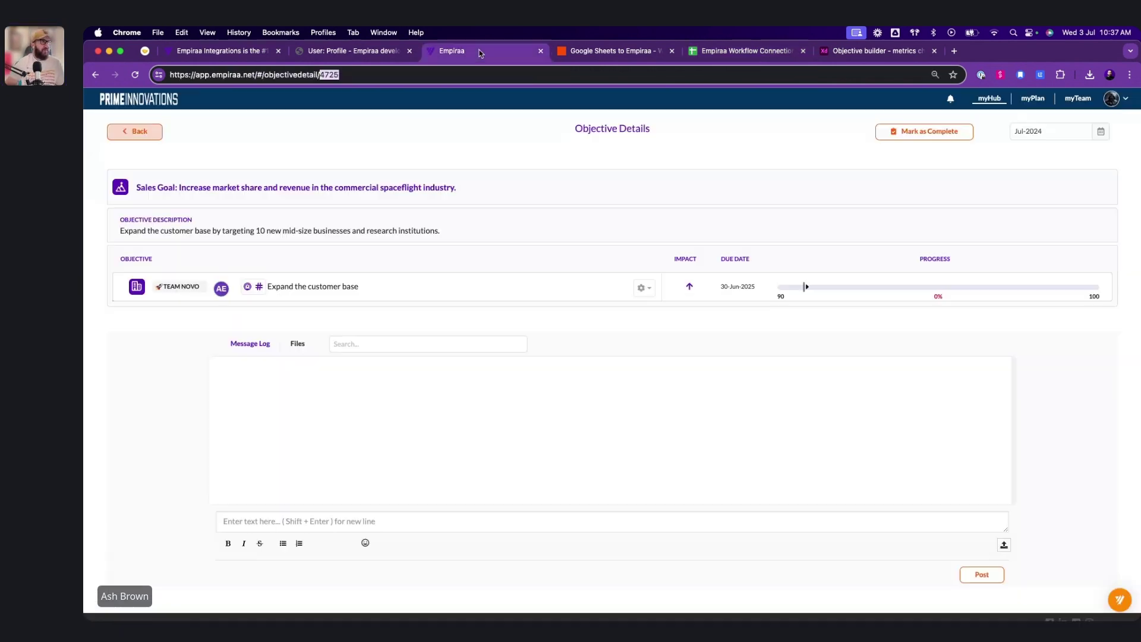
left_click(735, 54)
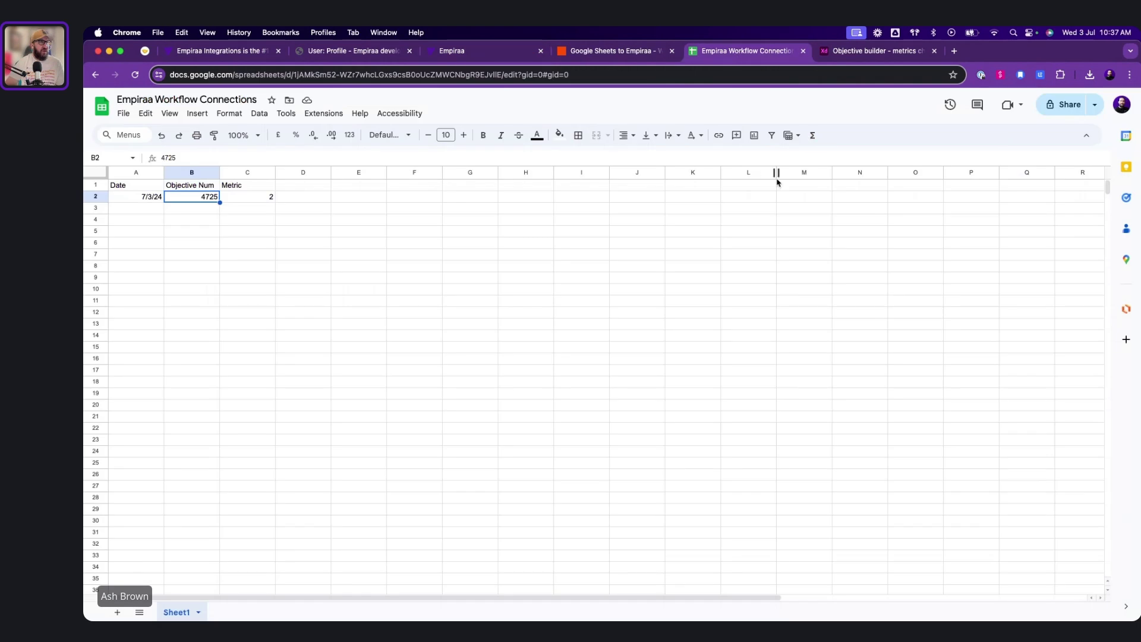
left_click(601, 51)
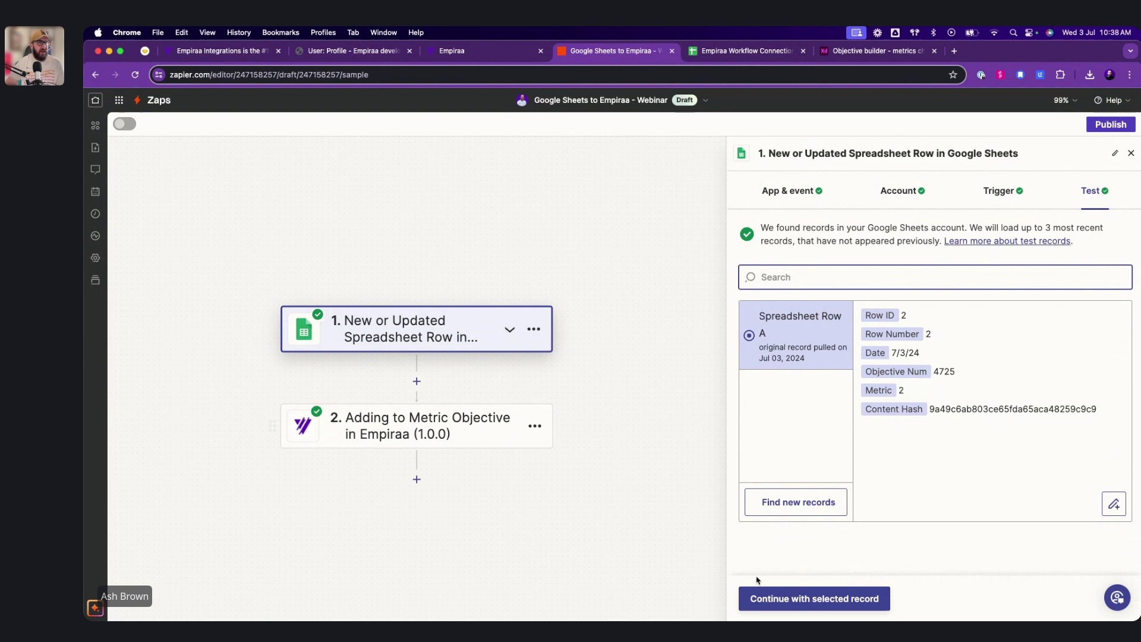
- Continue with the found row into the Empiraa action step and review its connected account
left_click(784, 598)
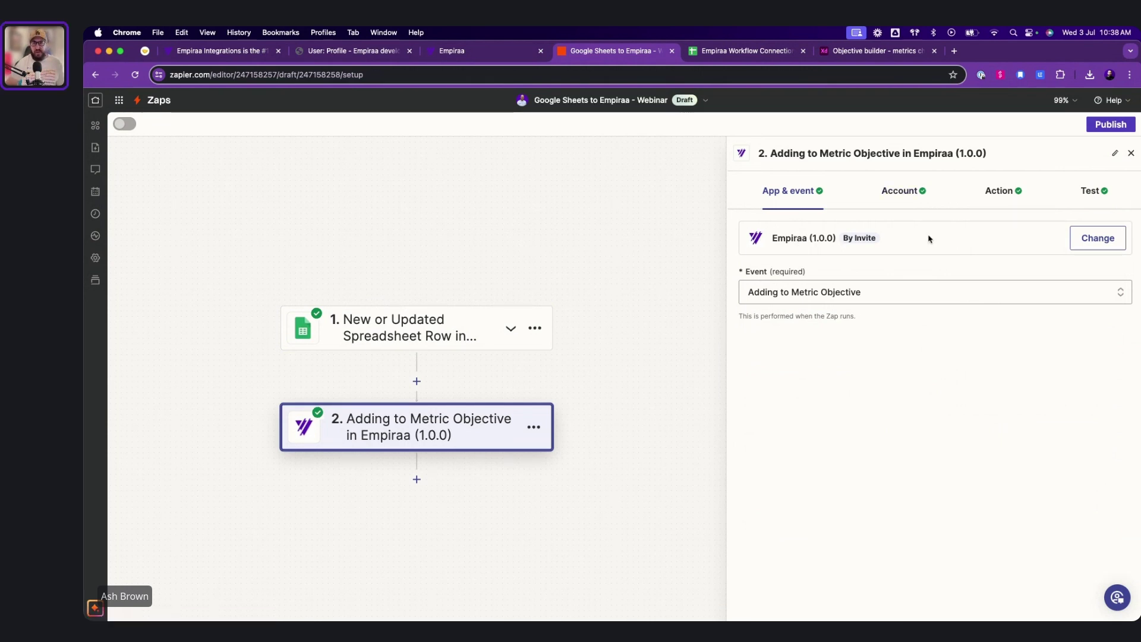
left_click(908, 196)
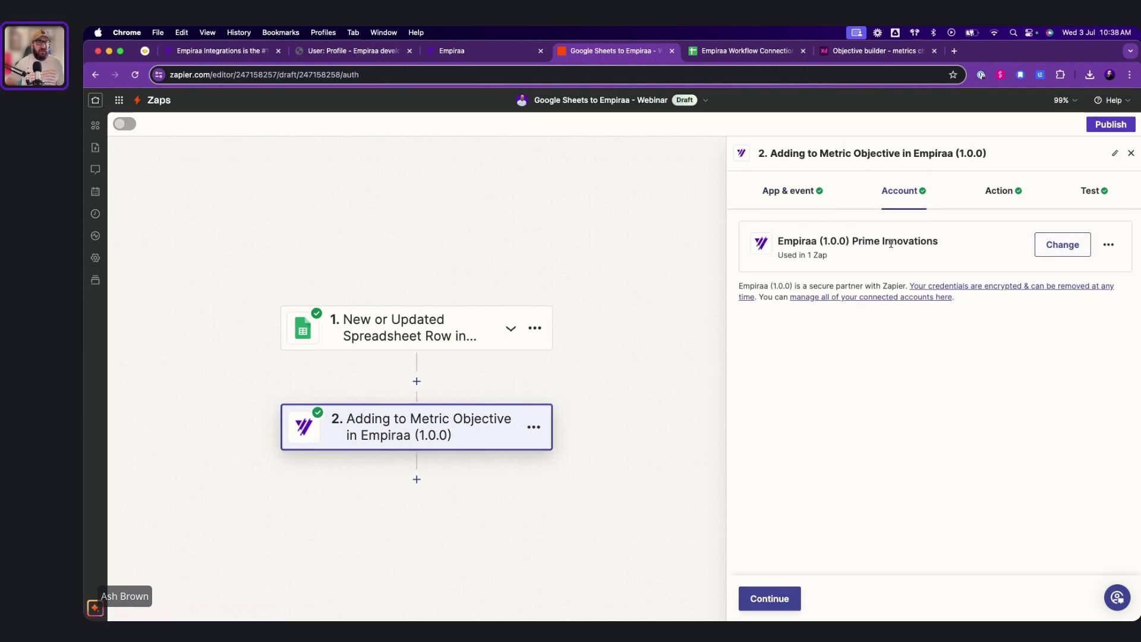
left_click(231, 56)
left_click(462, 52)
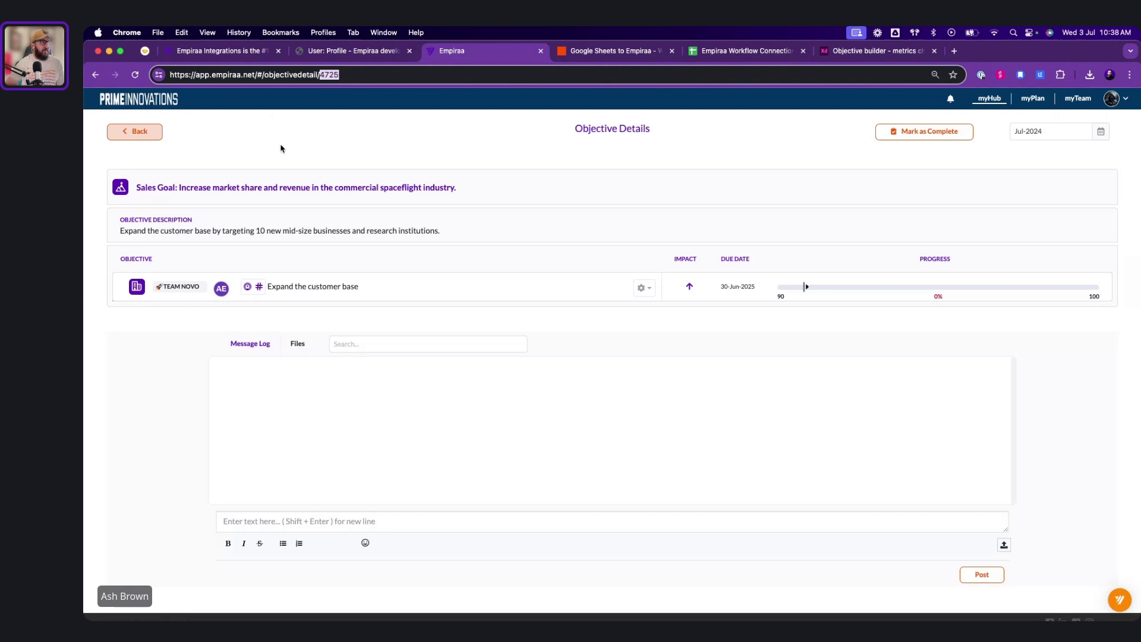
left_click(647, 54)
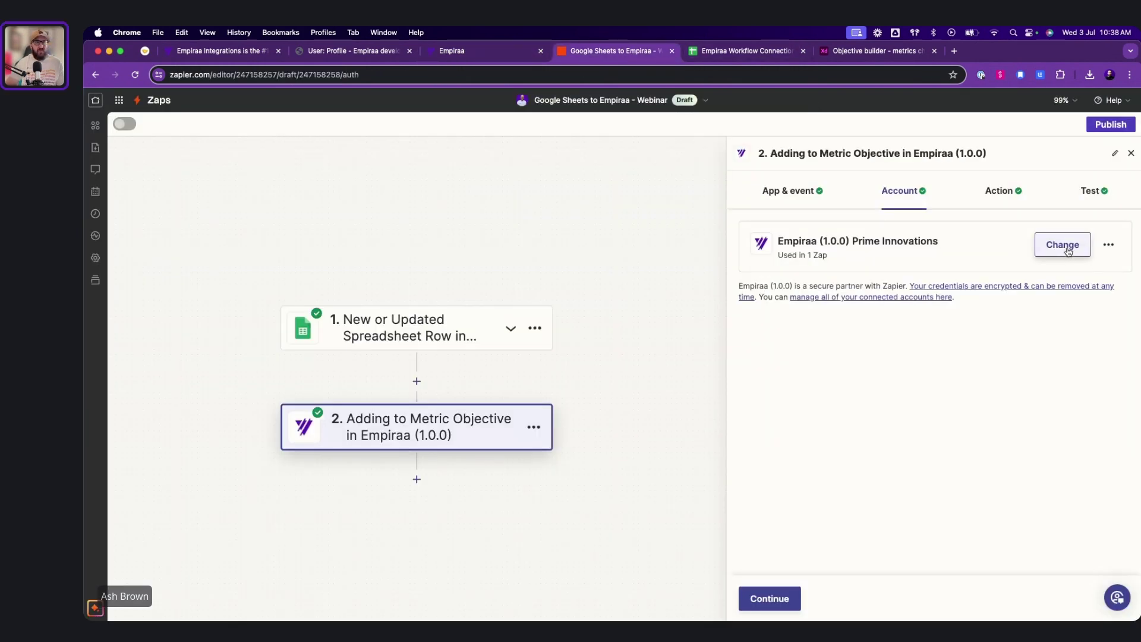
- Choose to connect a new Empiraa account, bringing up the API Key and Tenant ID sign-in
left_click(1108, 245)
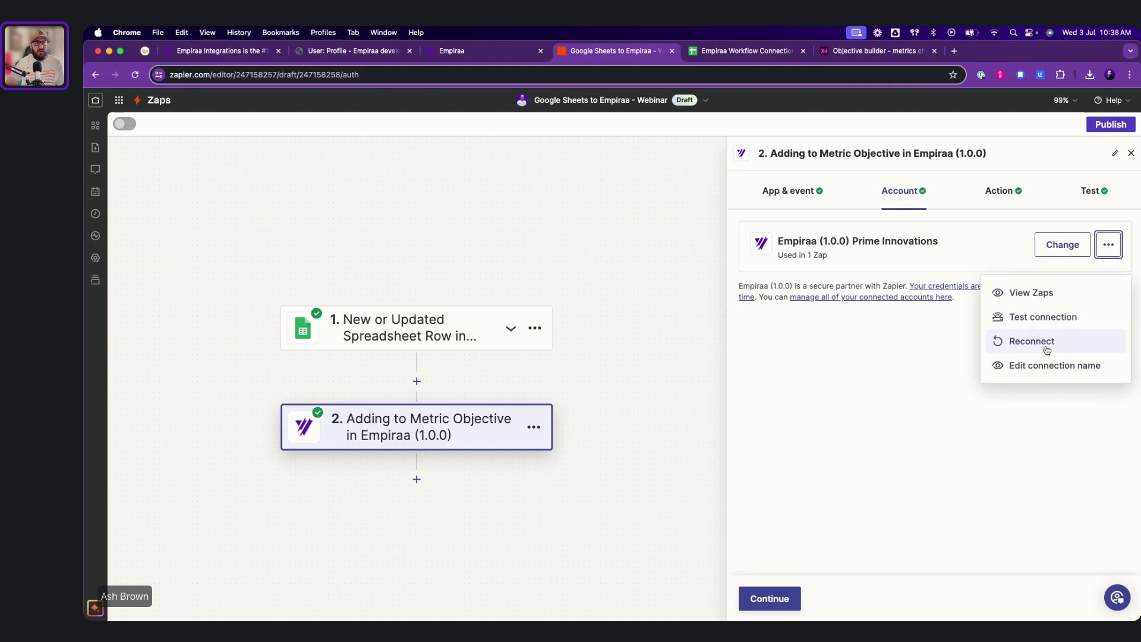
left_click(1071, 251)
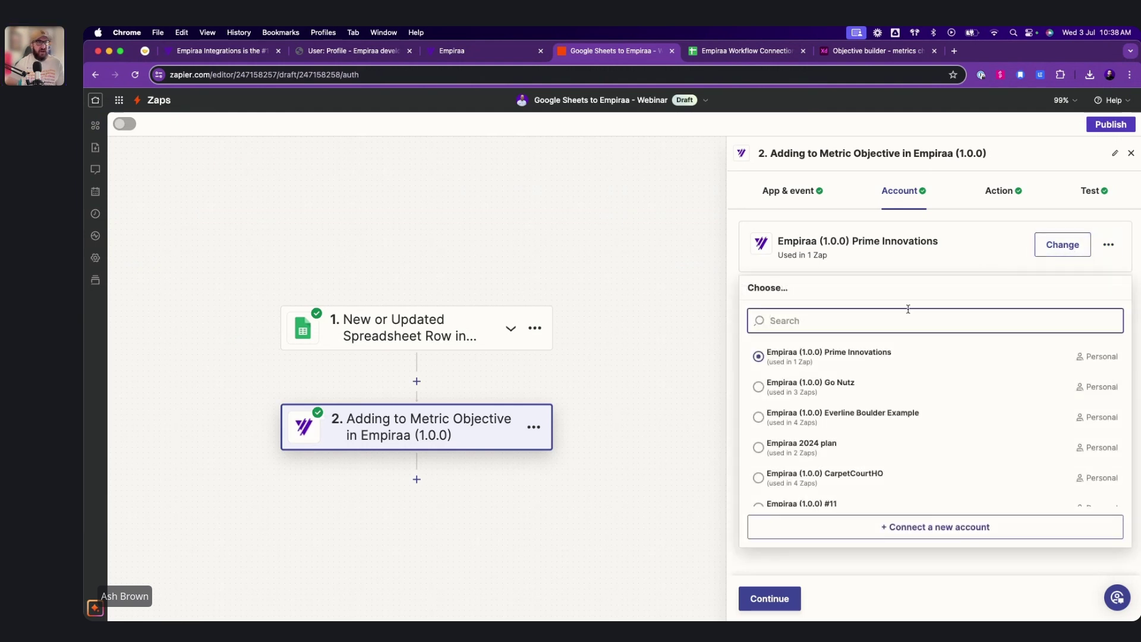
left_click(940, 531)
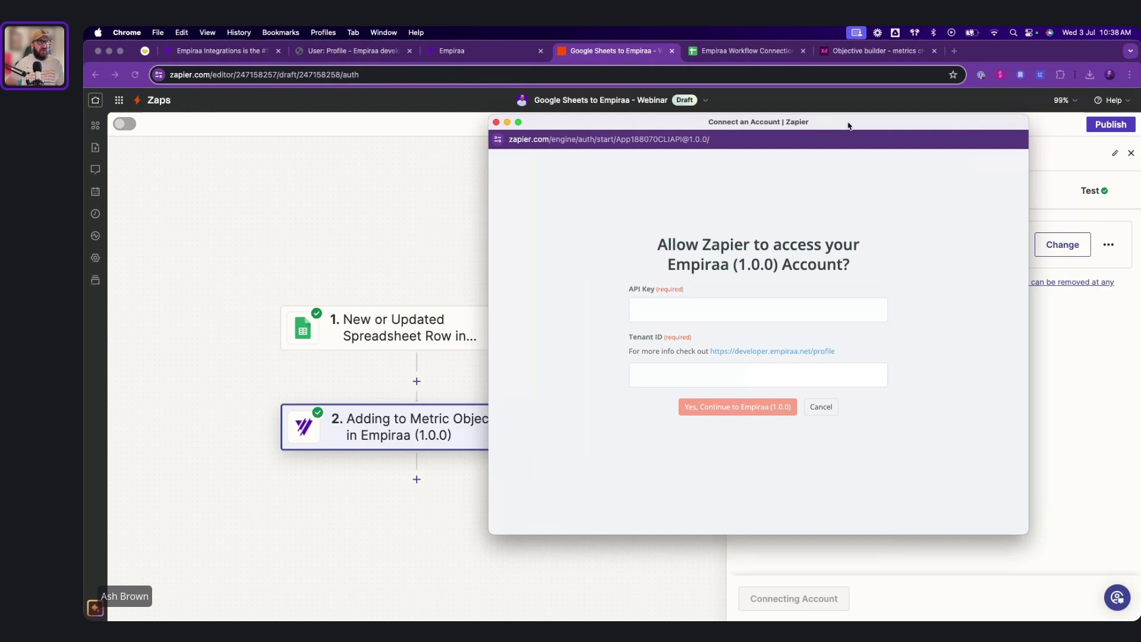
- Start the API key entry and bring up the Empiraa developer profile beside the sign-in window
left_click(673, 321)
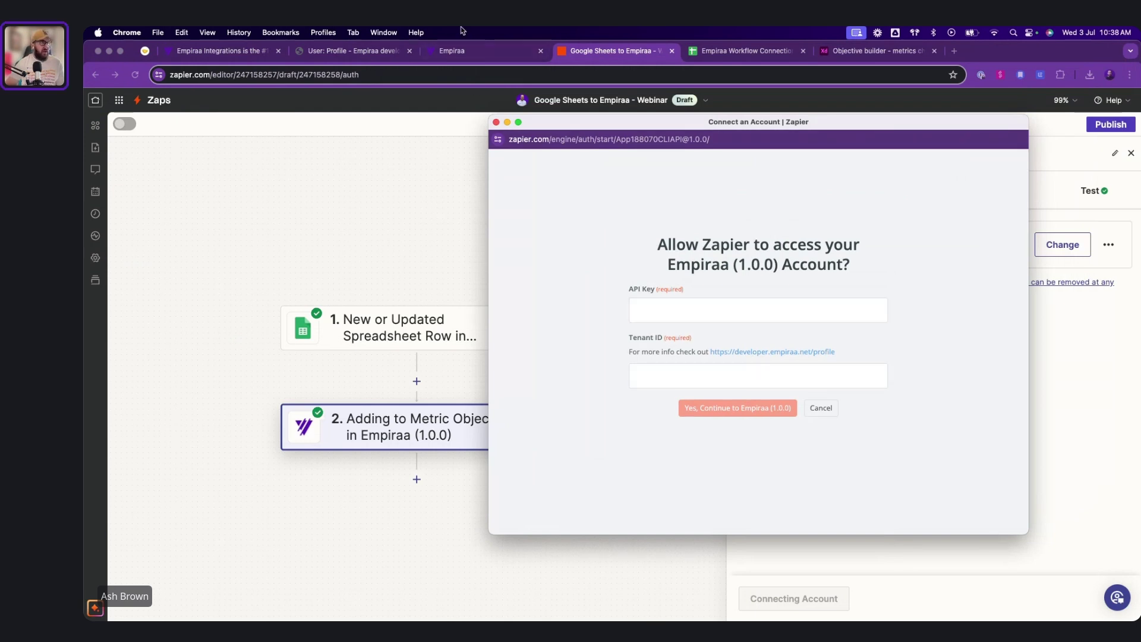
left_click(470, 54)
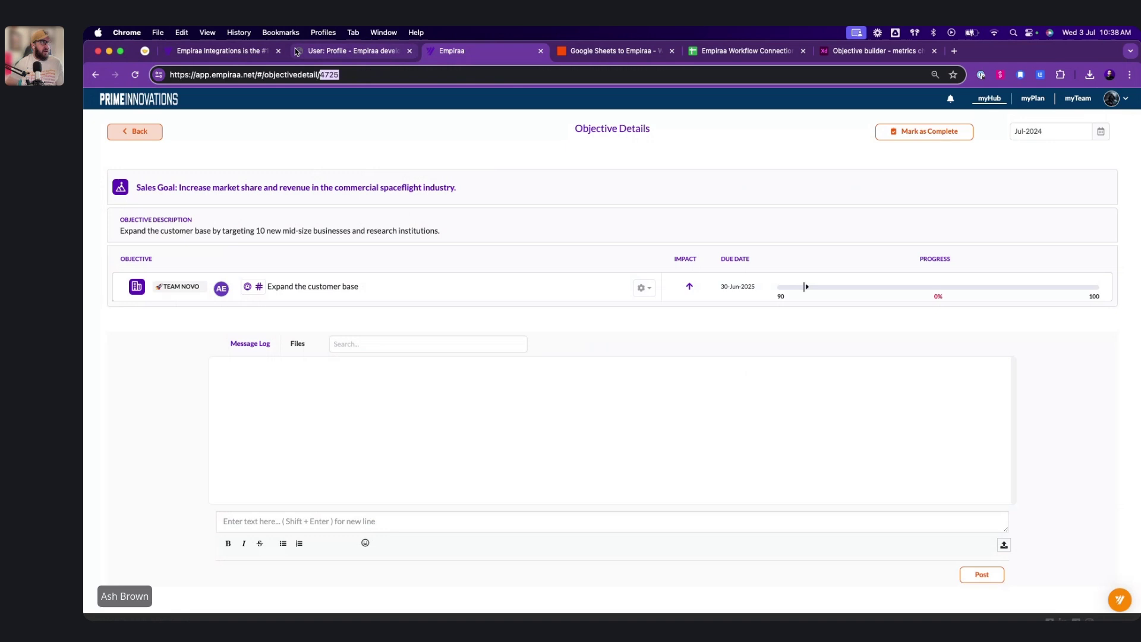
left_click(250, 51)
left_click(345, 50)
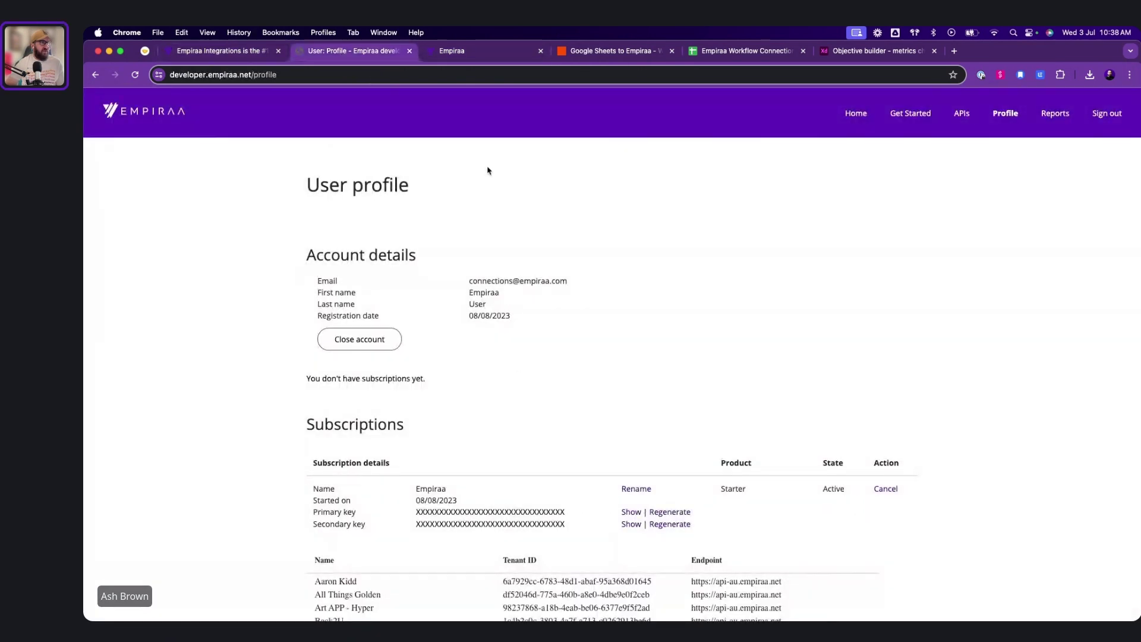
key("ctrl+Up")
left_click(939, 145)
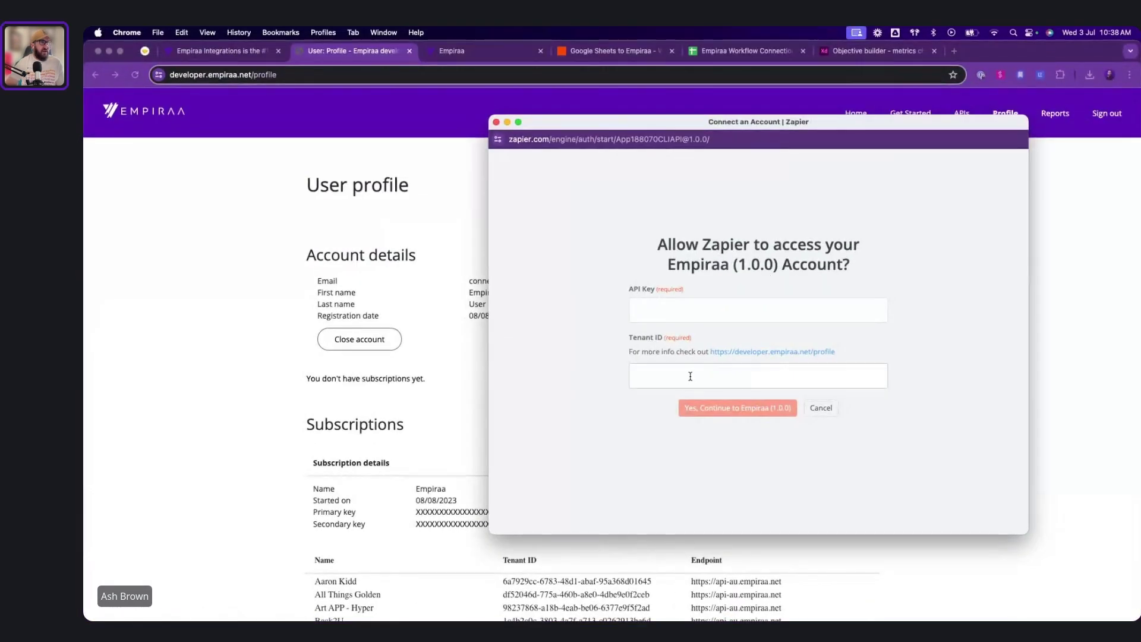
left_click(275, 451)
- Select the NovaLaunch Systems - Demo Account tenant ID, then return to the Zap editor
scroll(457, 413, "down", 10)
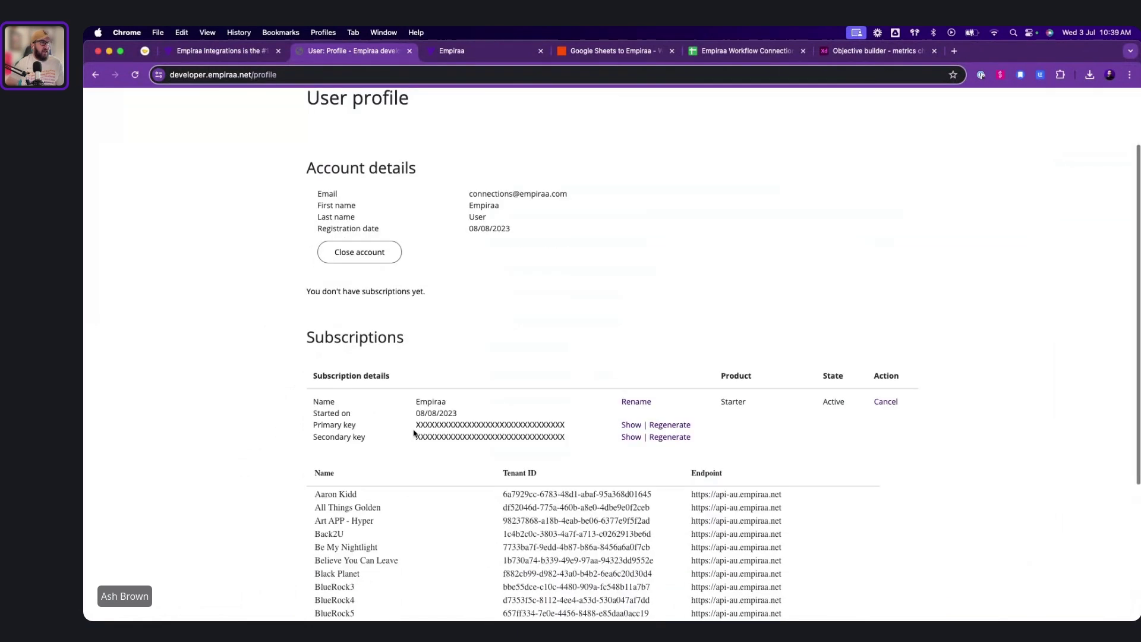
scroll(470, 475, "down", 3)
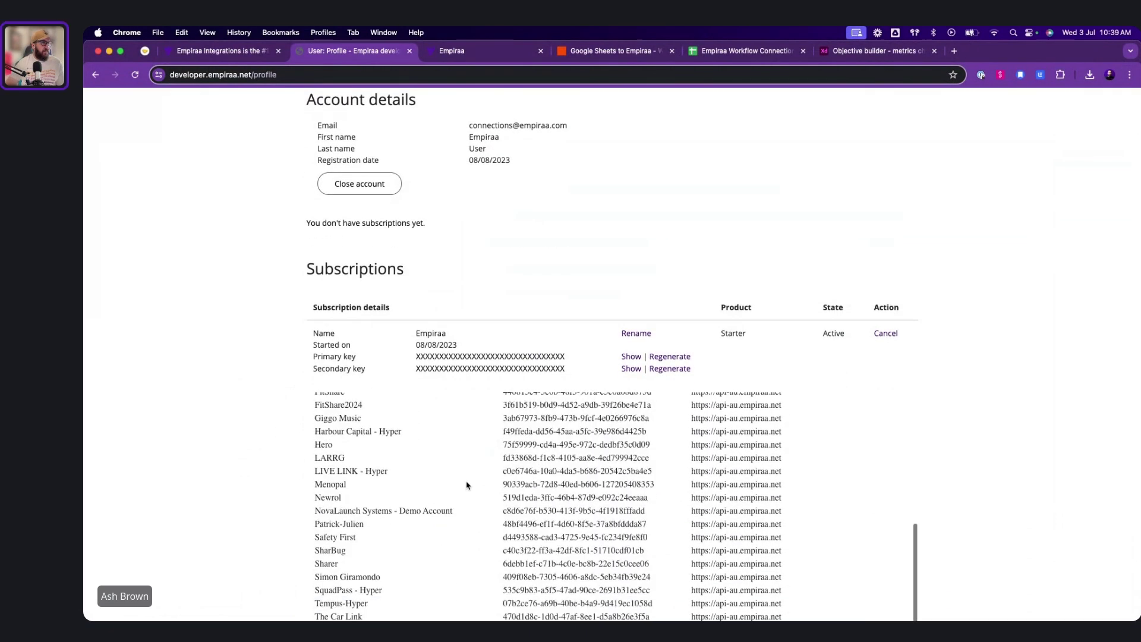
triple_click(532, 511)
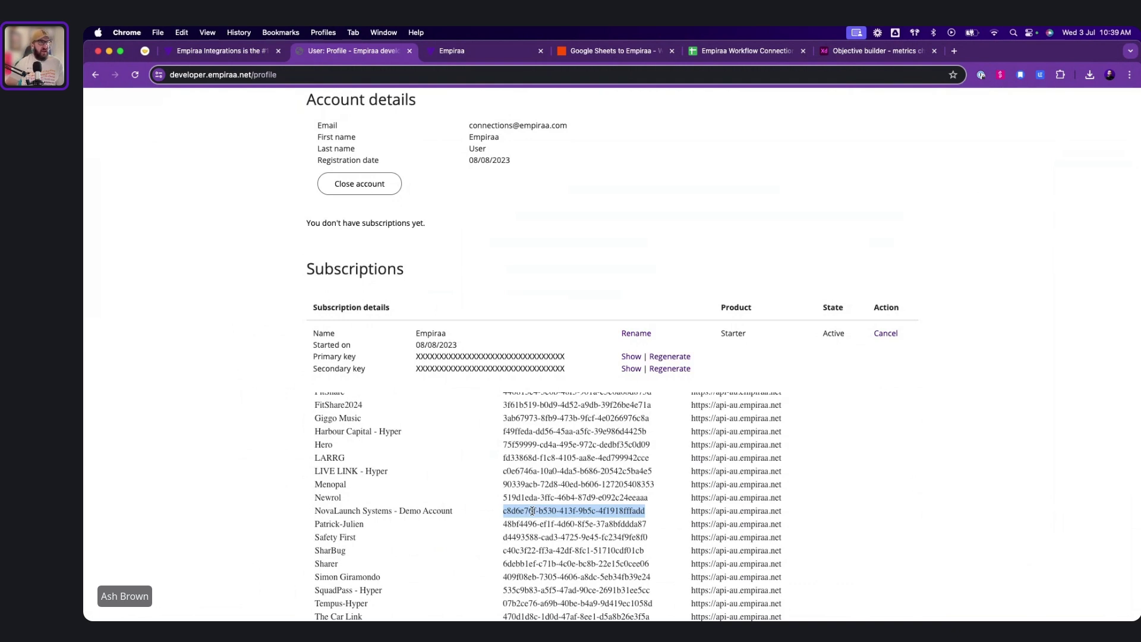
key("ctrl+Up")
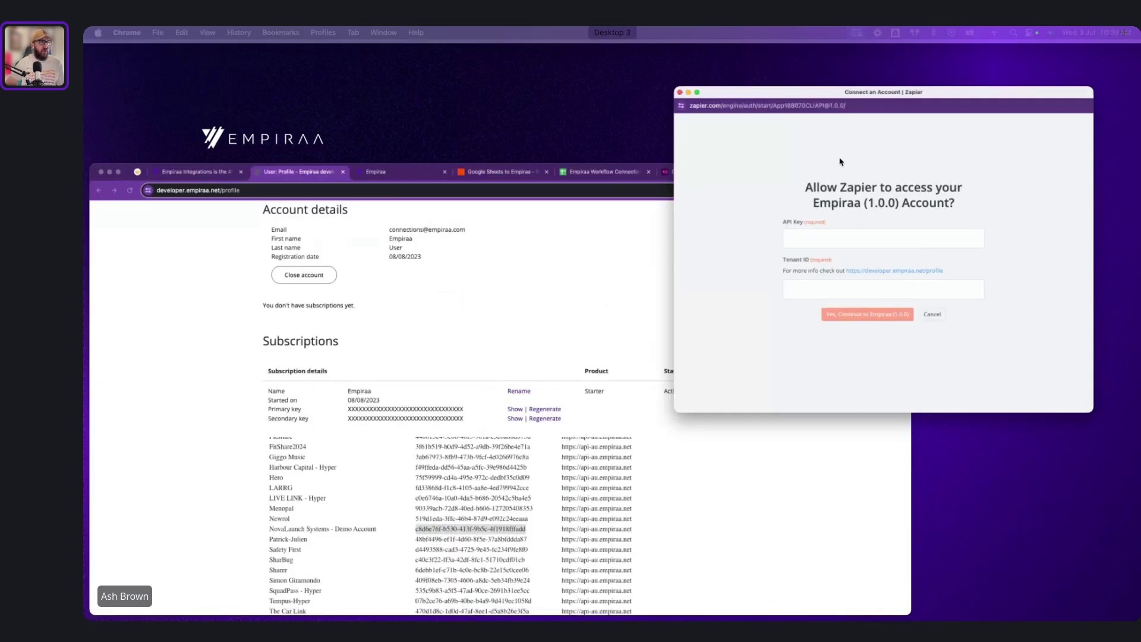
left_click(840, 162)
left_click(598, 46)
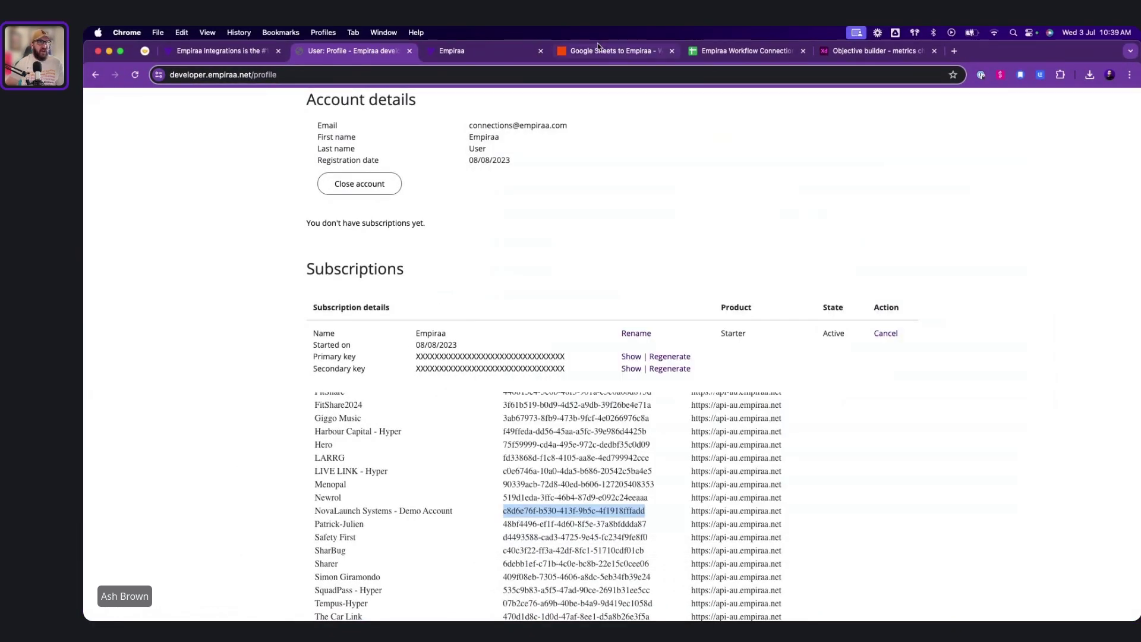
left_click(598, 48)
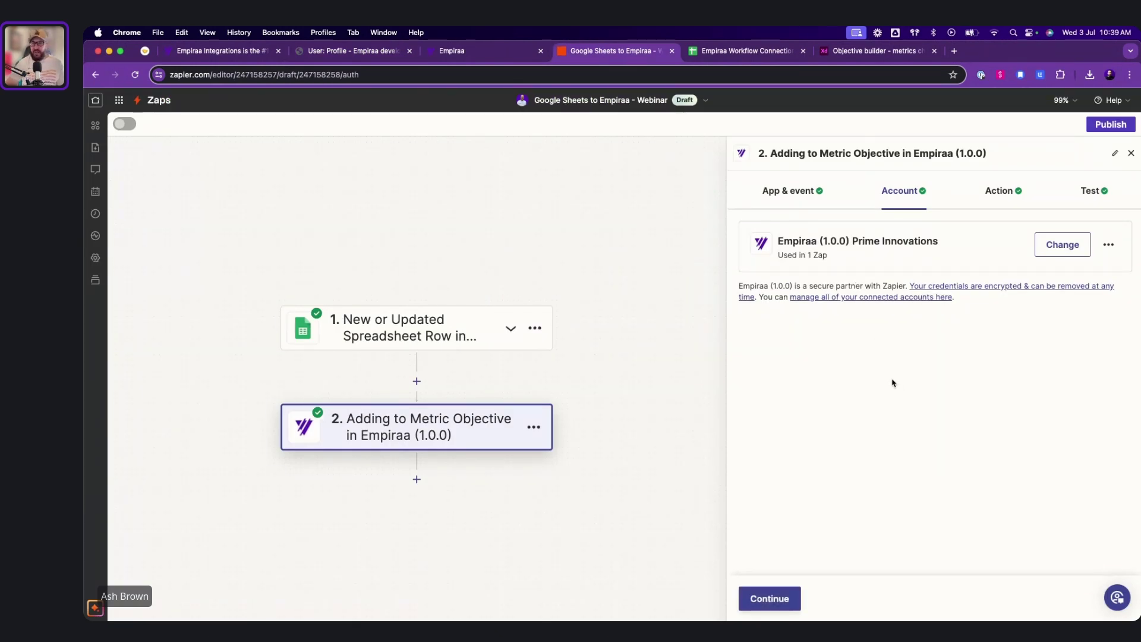
- Compare the mapped Objective Num, Date and Metric fields with the sheet row and objective 4725
left_click(779, 601)
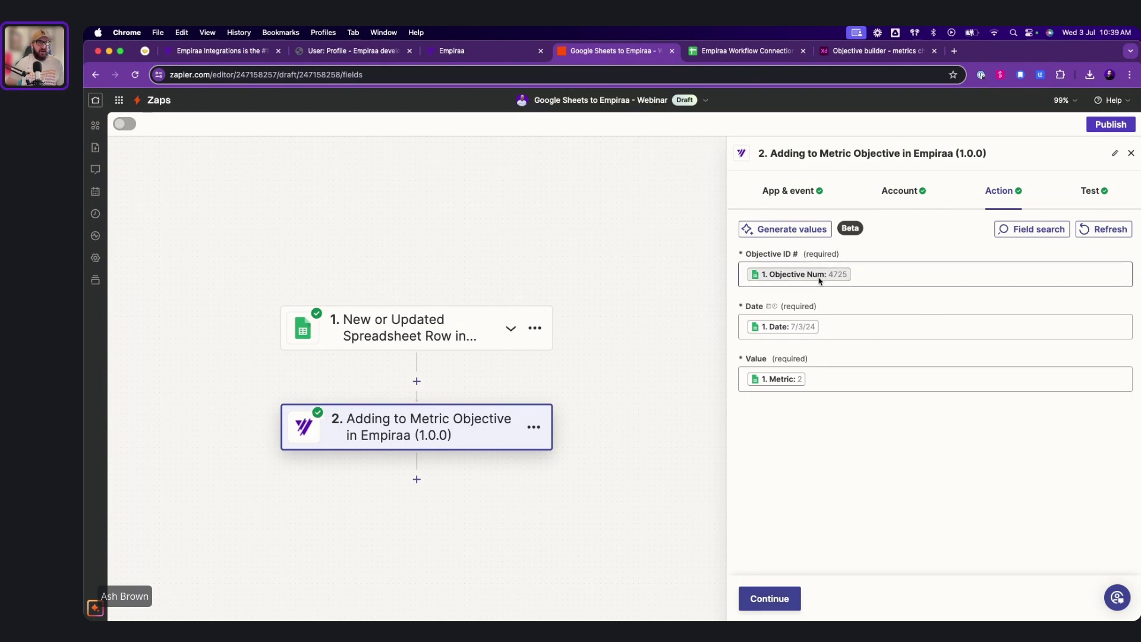
left_click(746, 51)
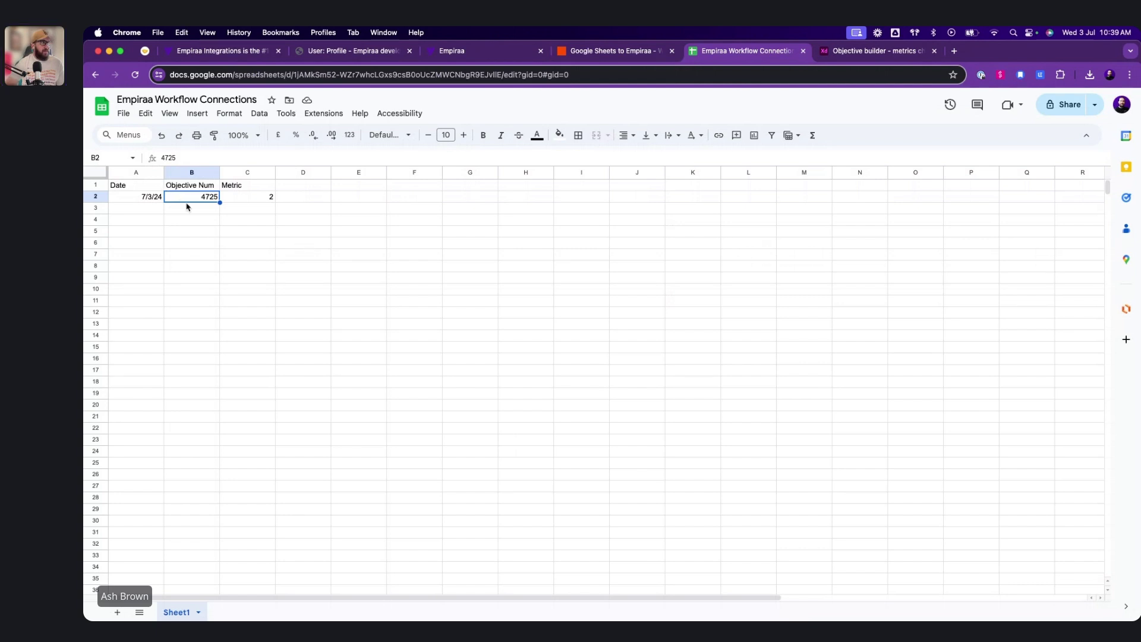
left_click(497, 52)
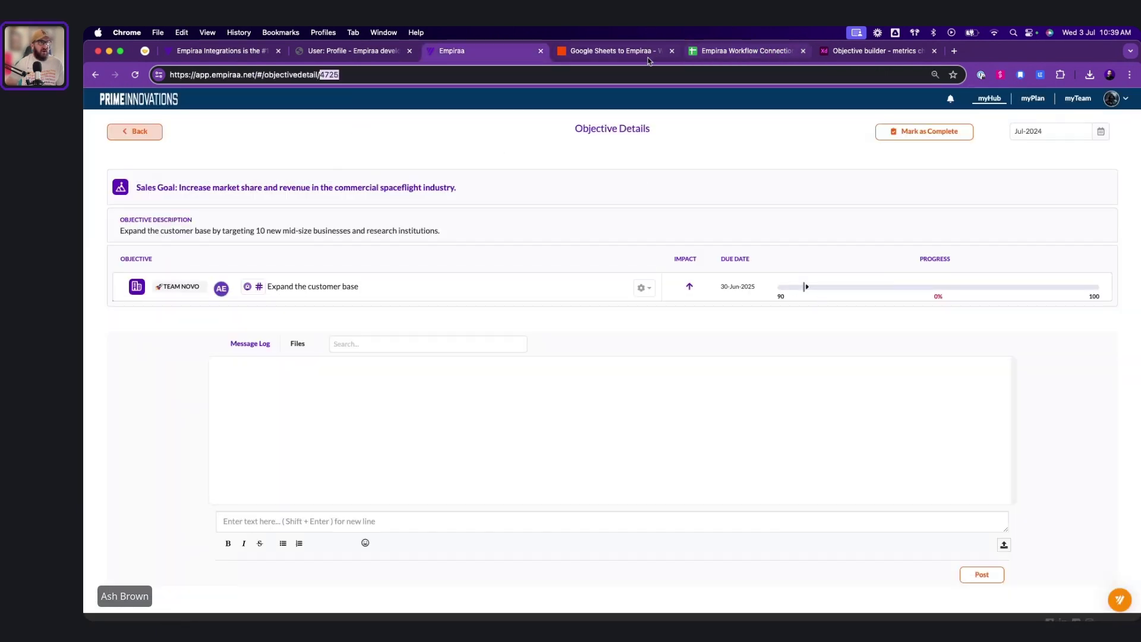
left_click(648, 56)
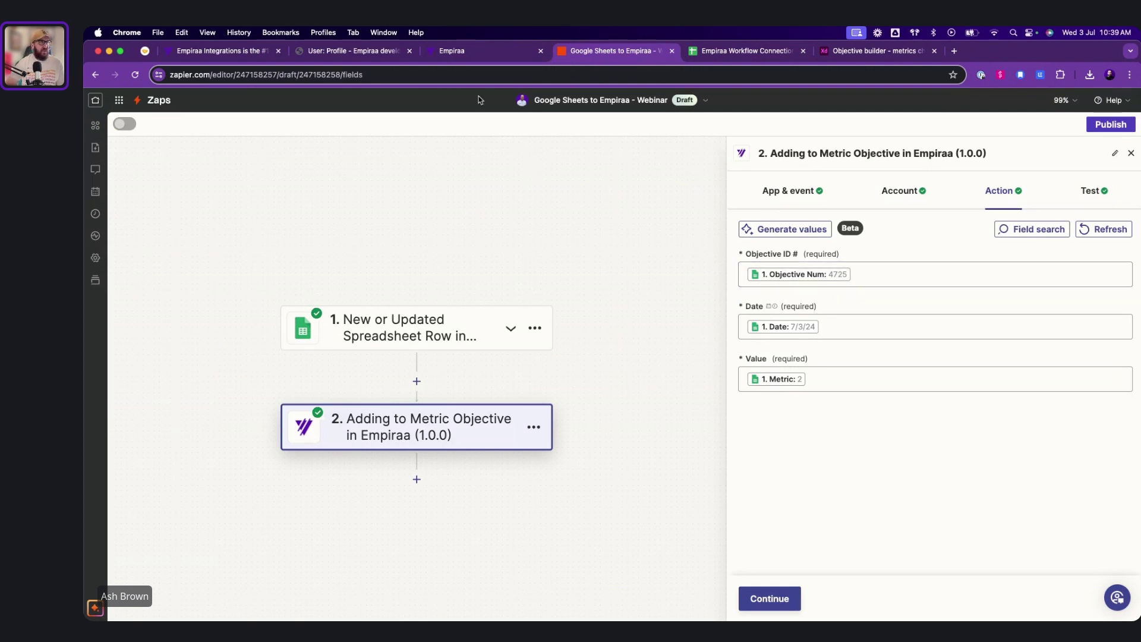
left_click(485, 56)
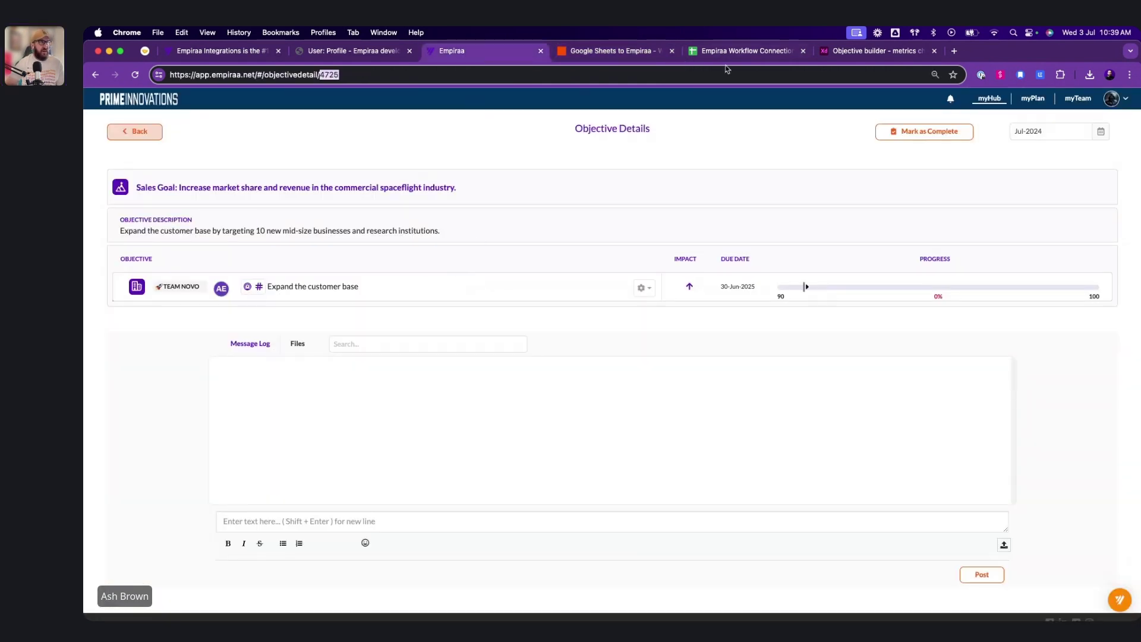
left_click(742, 53)
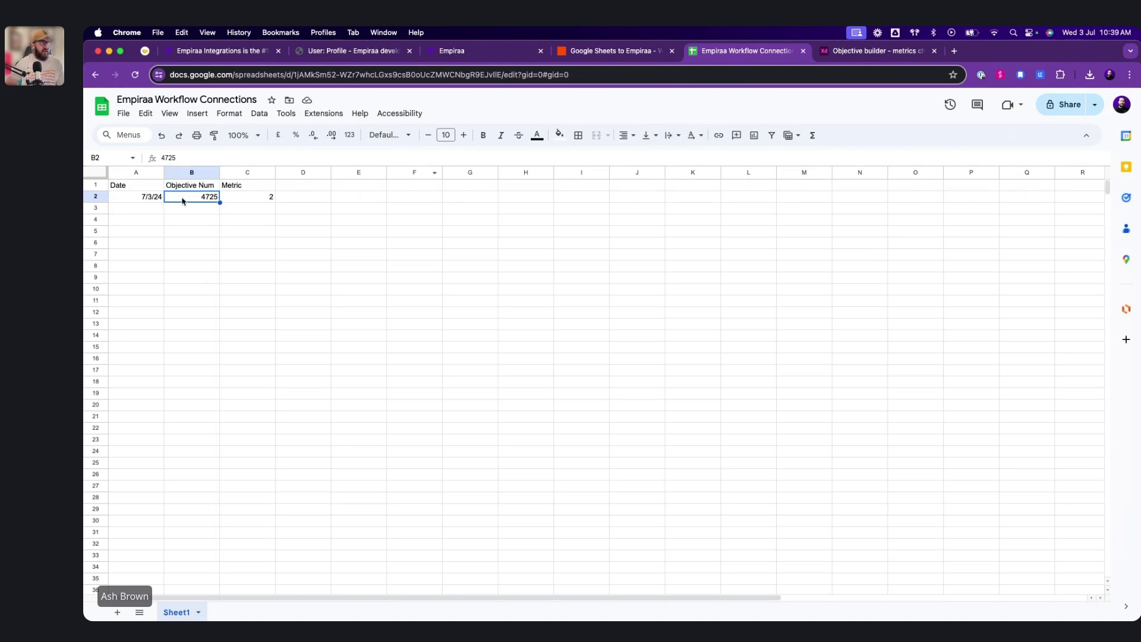
left_click(612, 51)
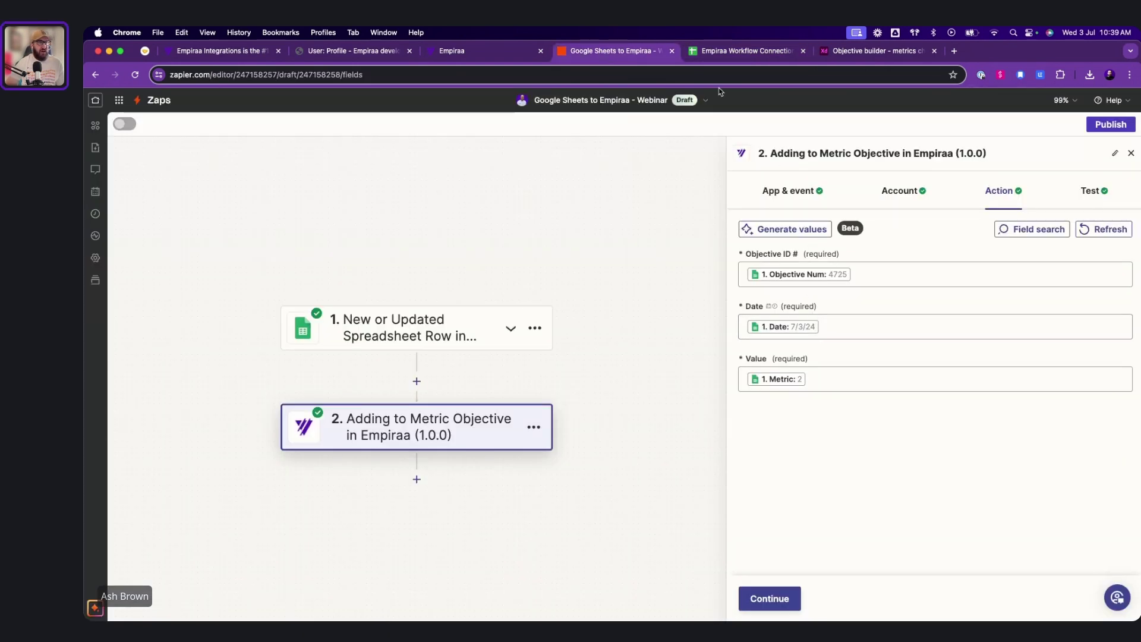
- Open objective 4725's actuals data entry in Empiraa, then advance the Empiraa step to Test
left_click(743, 52)
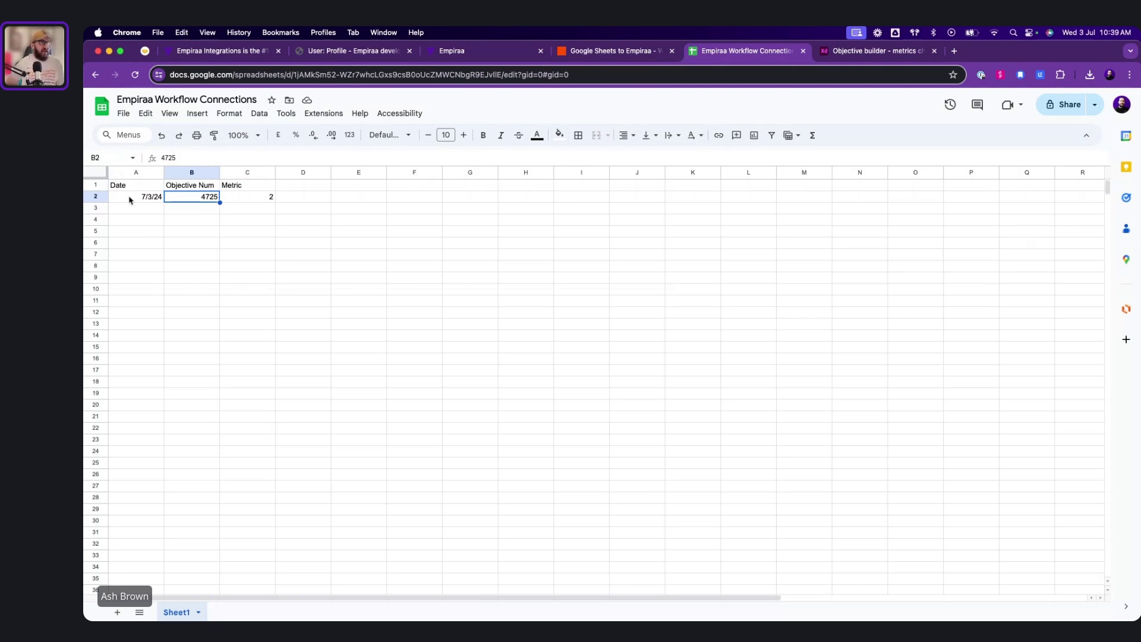
left_click(490, 51)
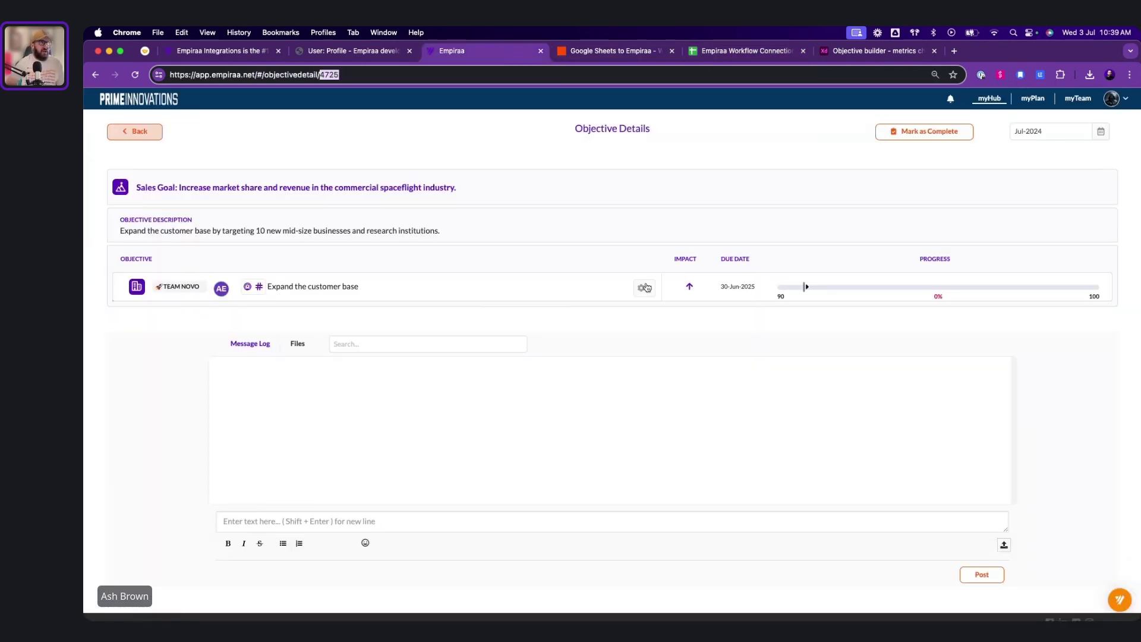
left_click(645, 291)
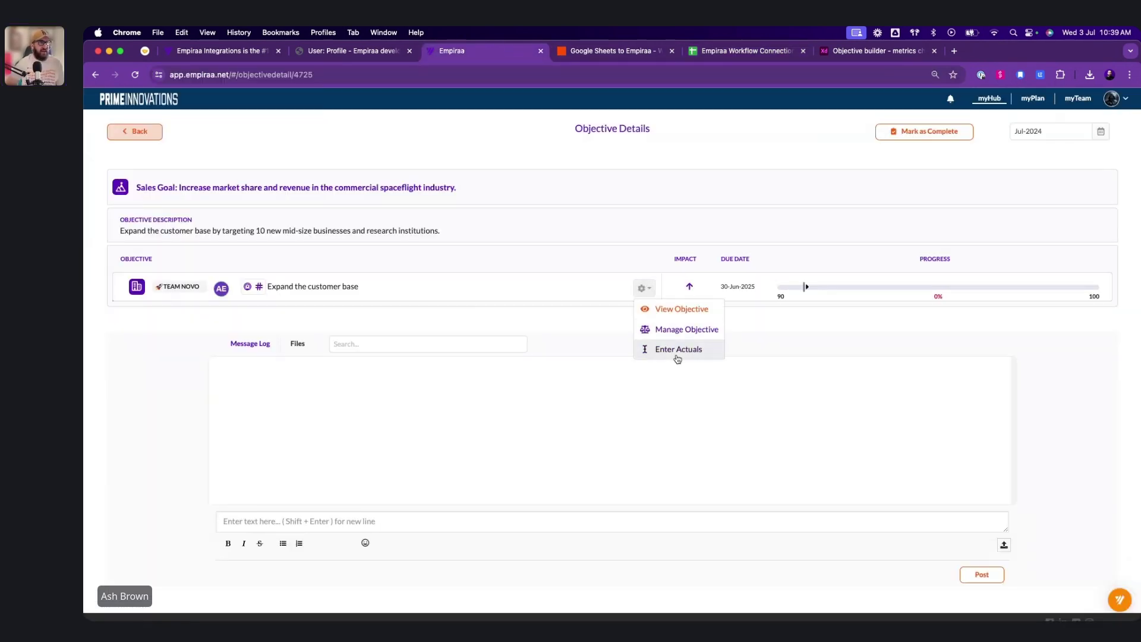
left_click(675, 353)
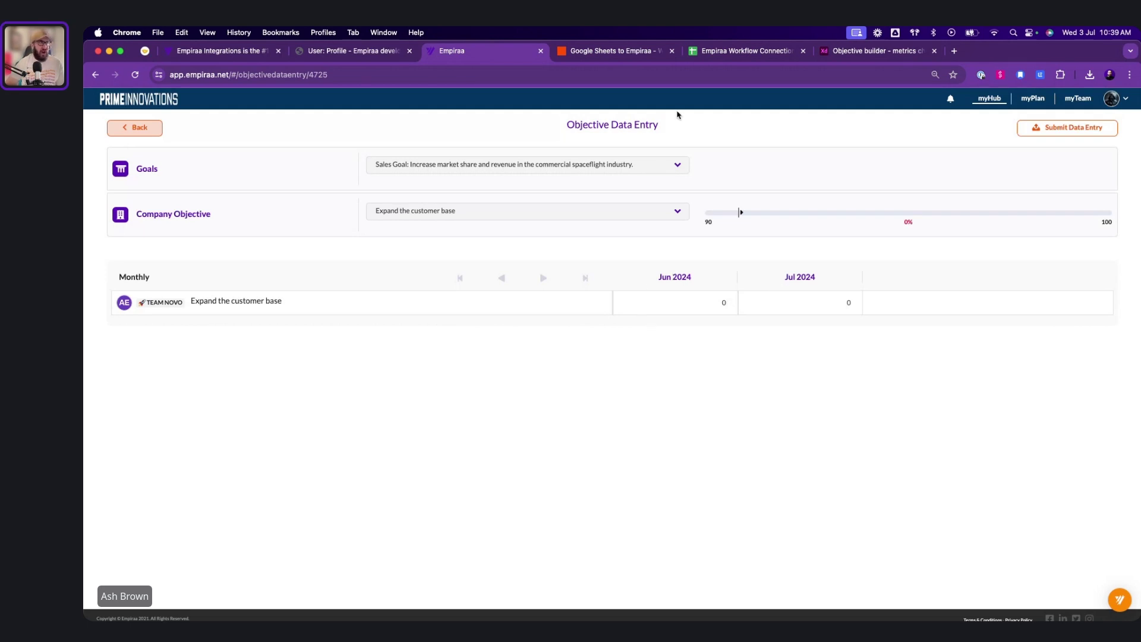
left_click(748, 51)
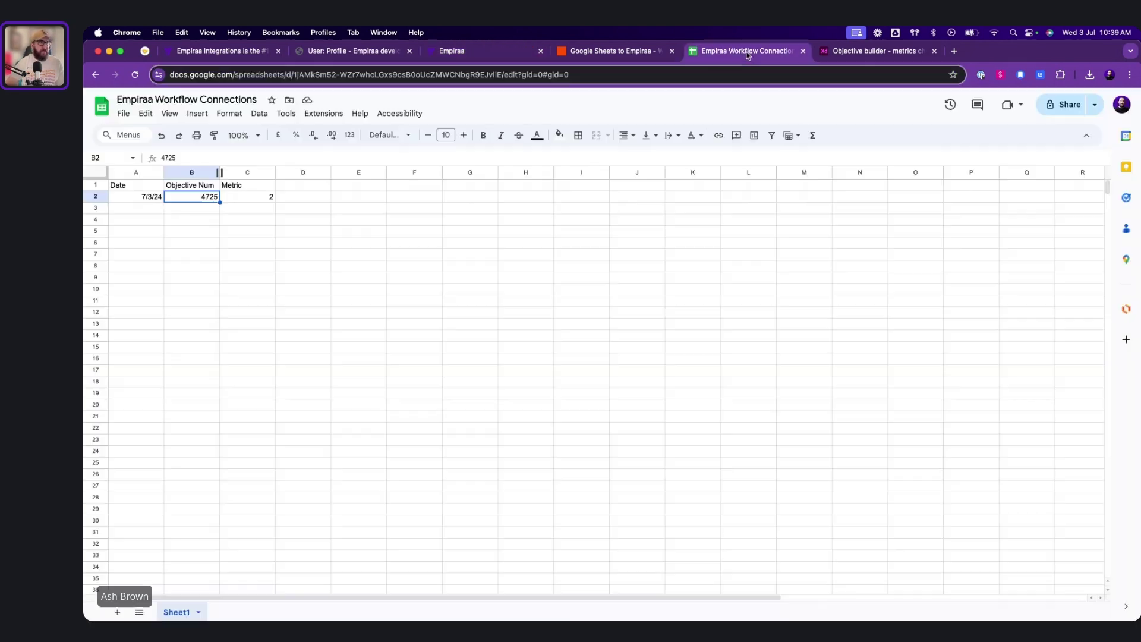
left_click(592, 56)
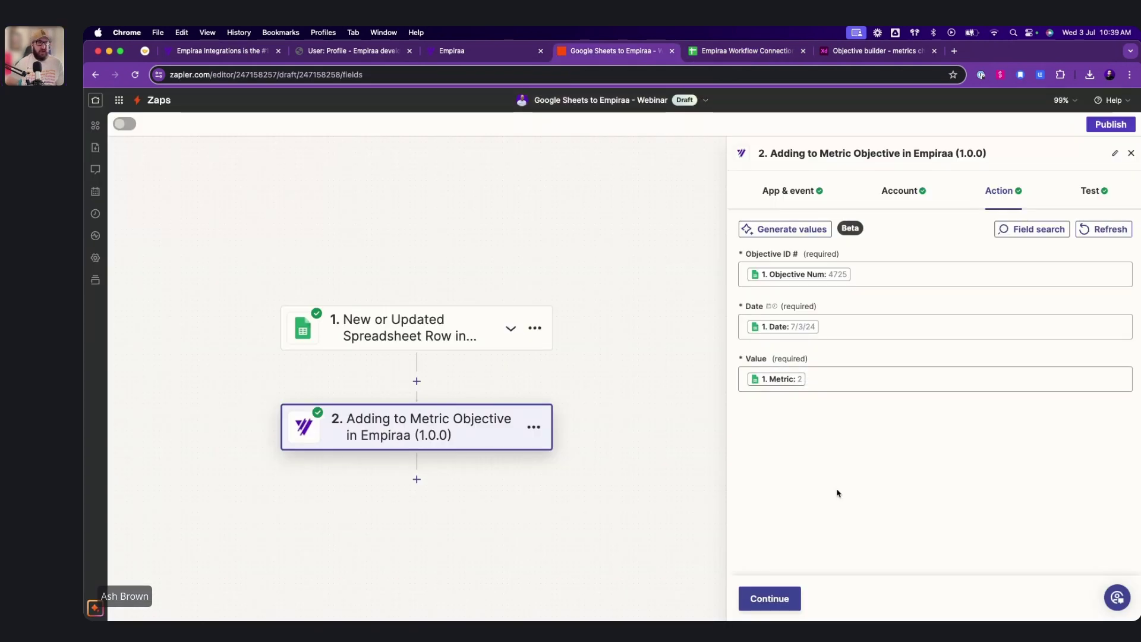
left_click(772, 600)
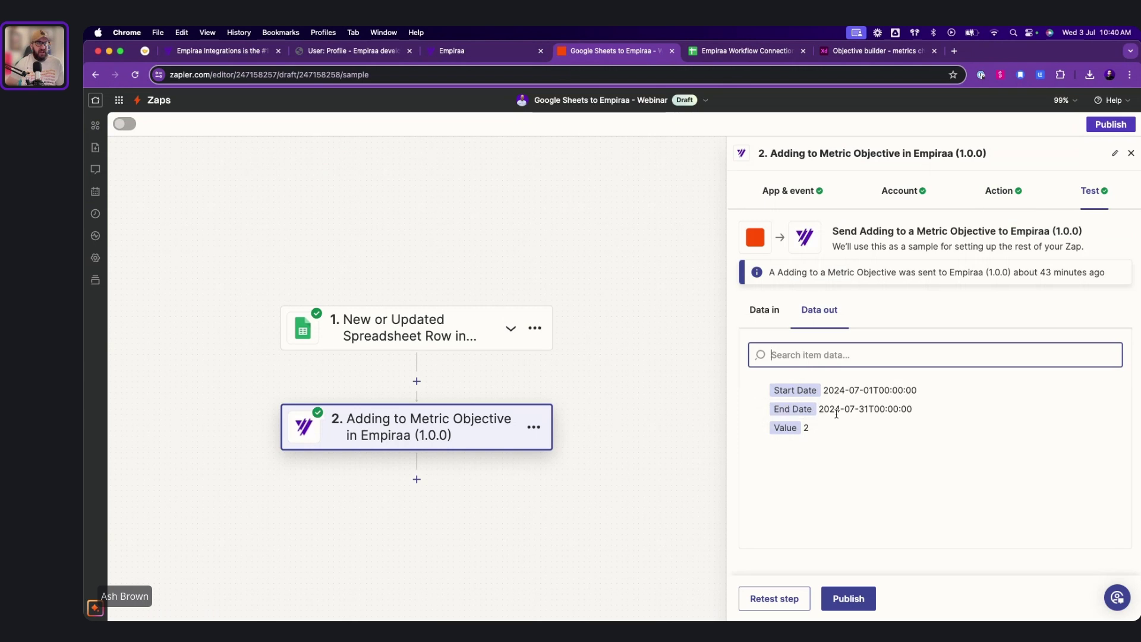
- Retest the Empiraa step and confirm objective 4725 shows value 2 for July
left_click(774, 605)
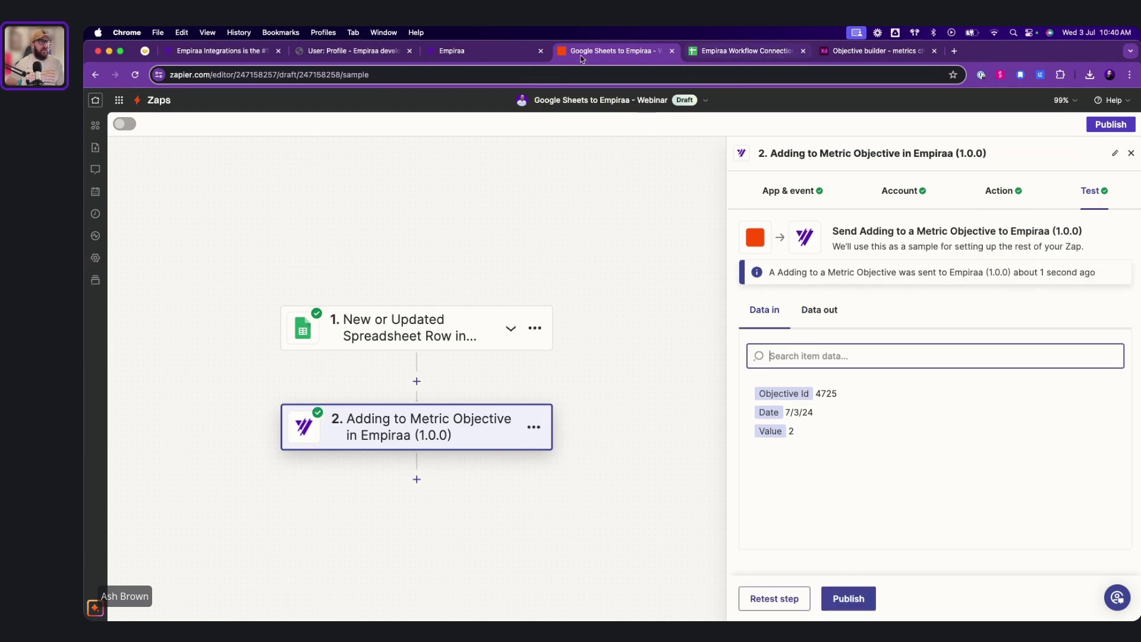
left_click(471, 51)
left_click(471, 76)
key("Return")
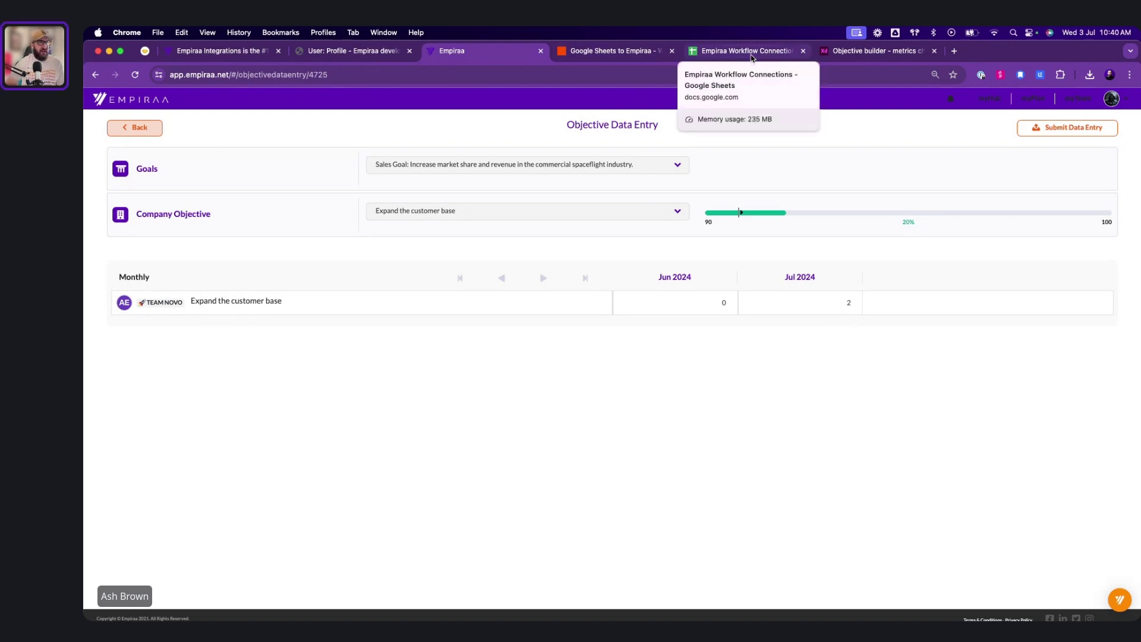
left_click(751, 53)
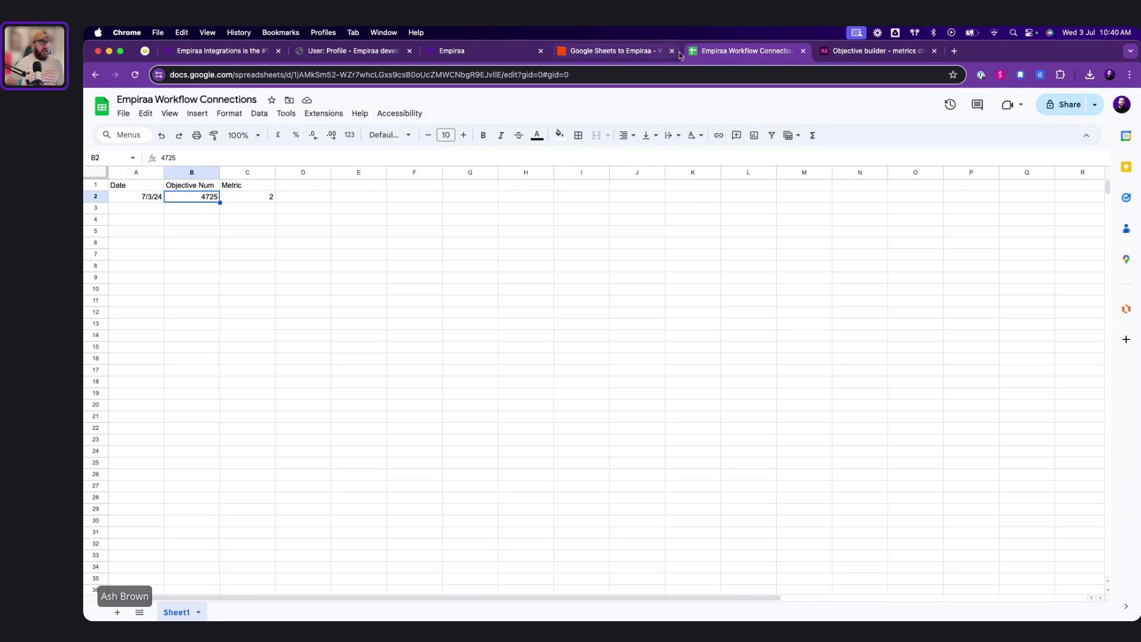
left_click(606, 52)
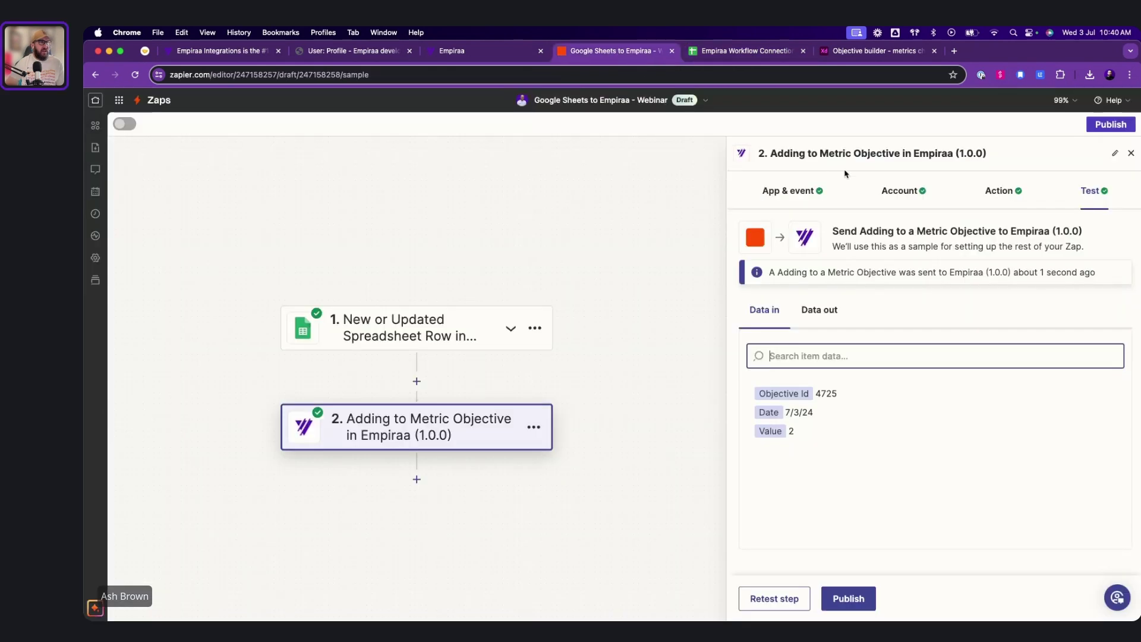
- Publish the Zap as v1 and turn it on, then go to the spreadsheet
left_click(850, 597)
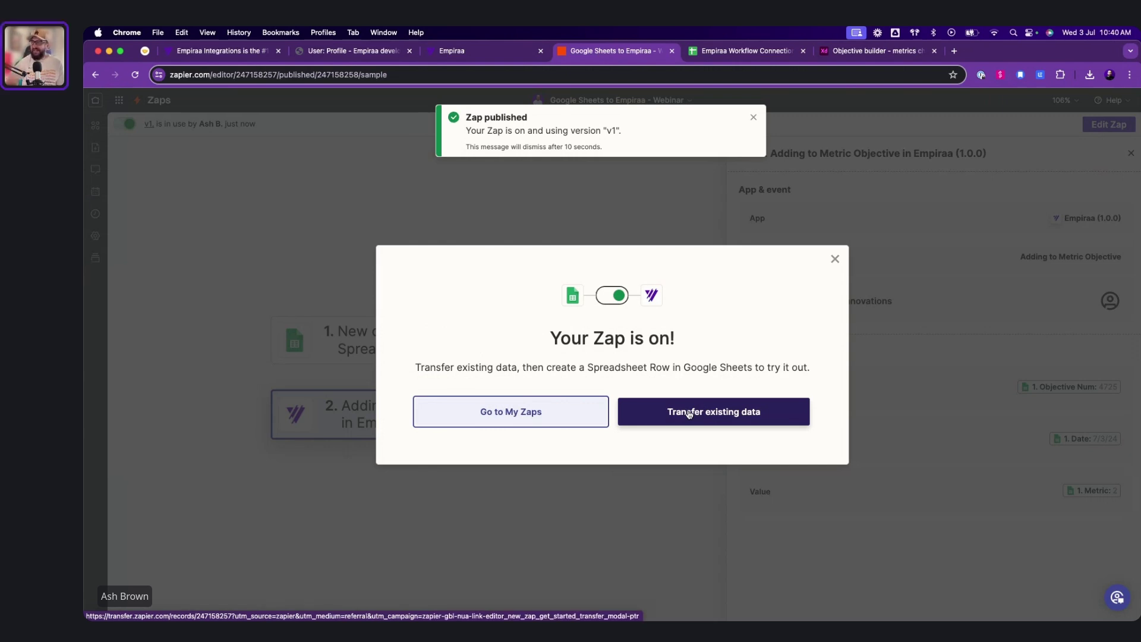
left_click(835, 259)
left_click(729, 58)
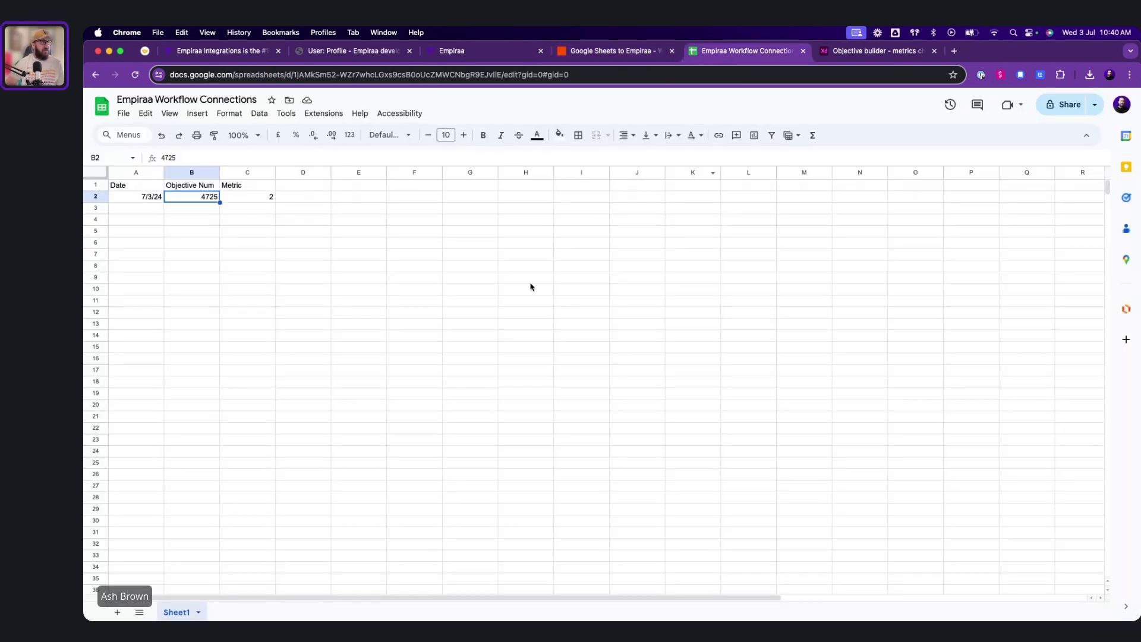
- Compare the sheet's Metric value in C2 with the objective's actuals in Empiraa's team member objectives
left_click(256, 198)
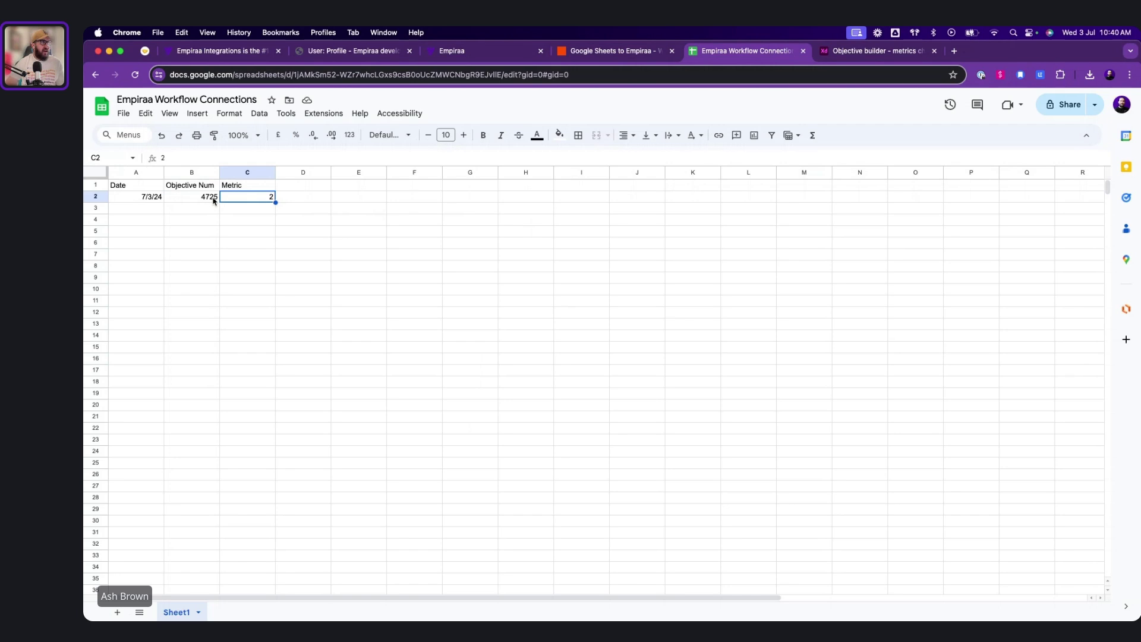
left_click(547, 57)
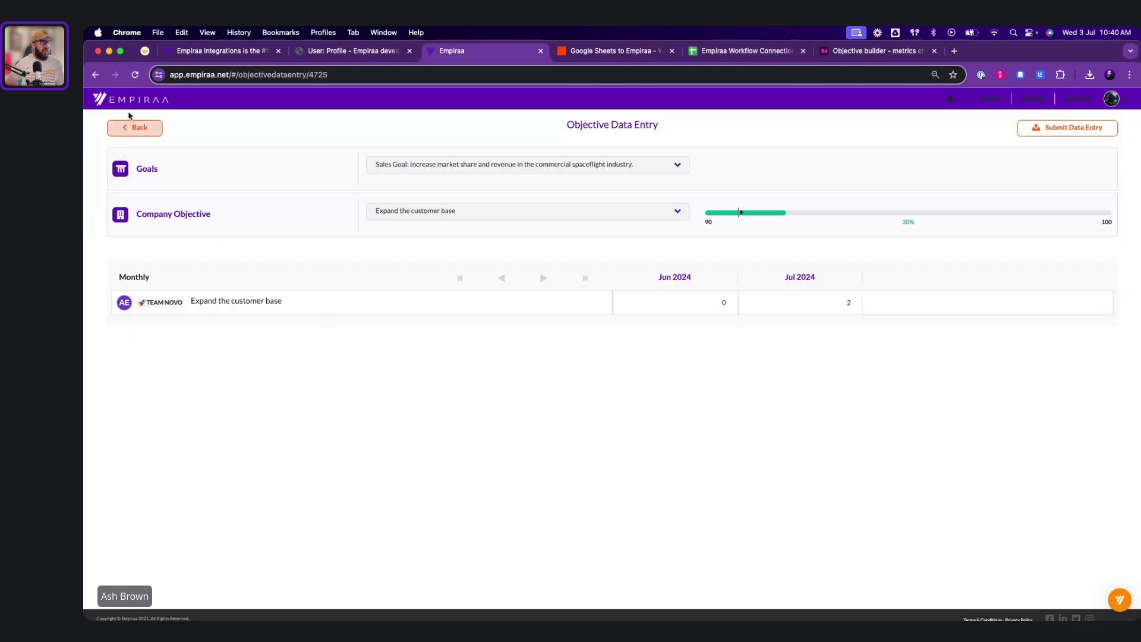
left_click(133, 127)
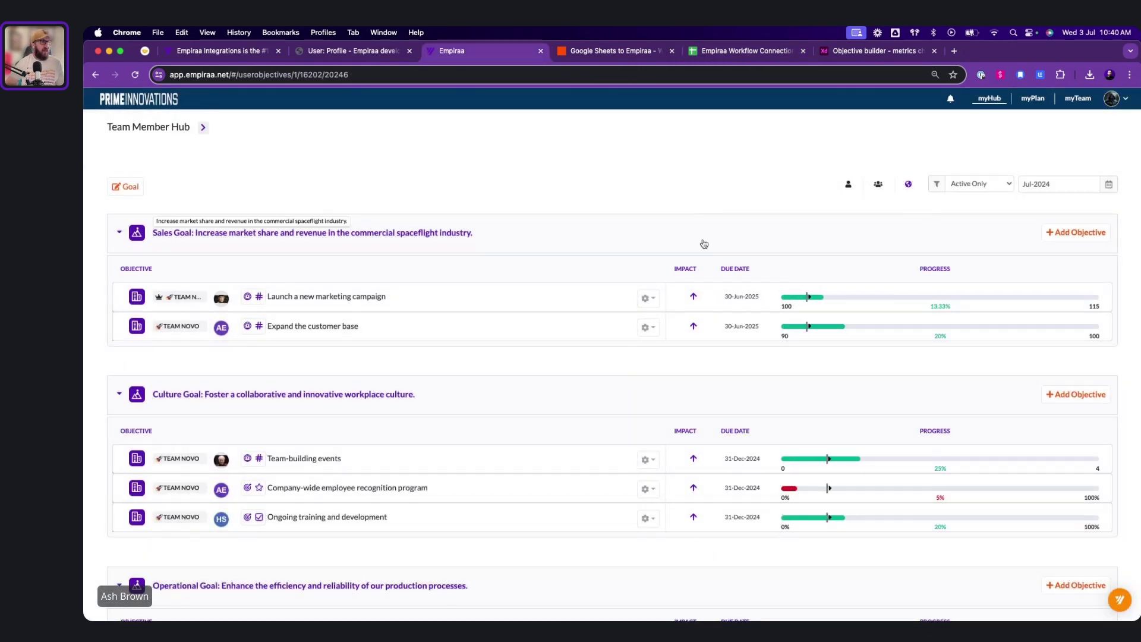
scroll(612, 313, "down", 2)
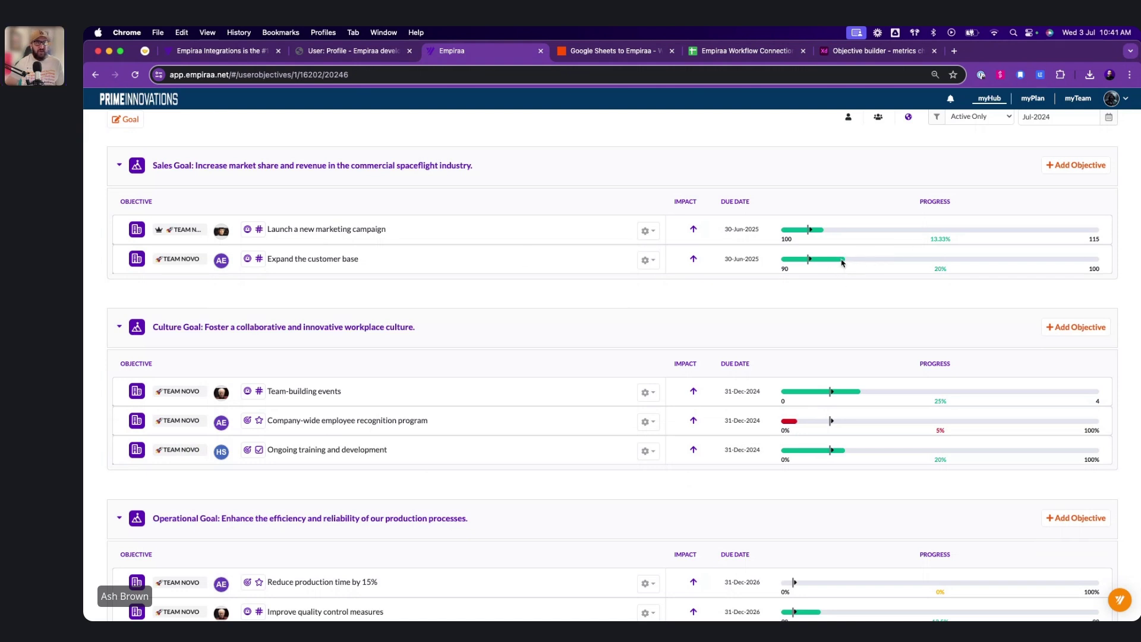
- Confirm Expand the customer base shows 2 completed in myPlan, then return via myHub to the Zap
mouse_move(847, 262)
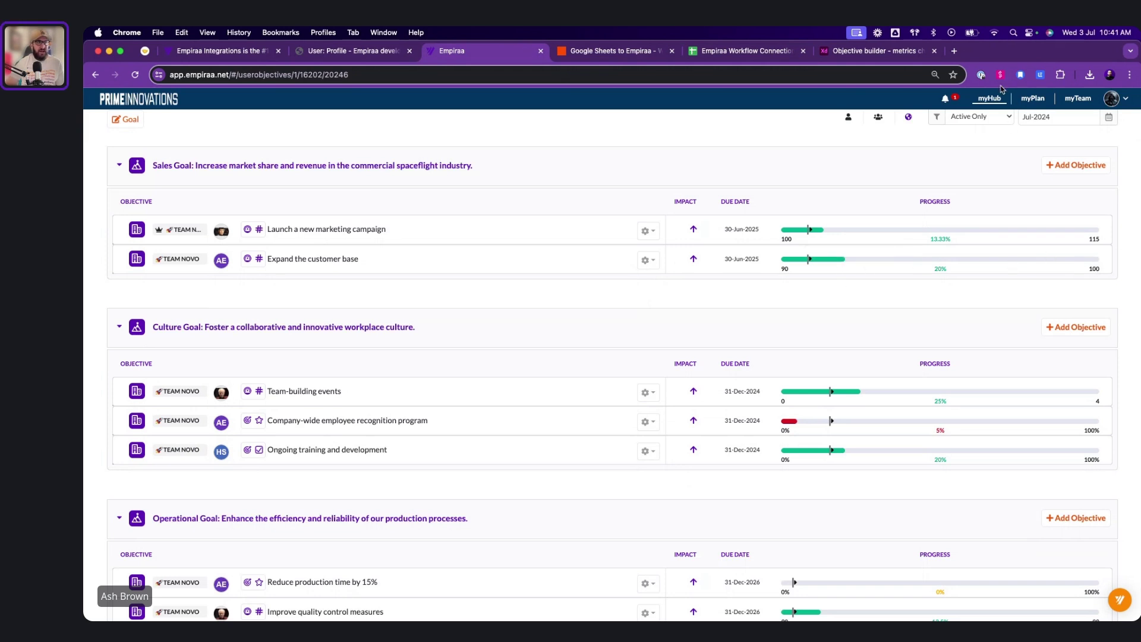
left_click(1032, 98)
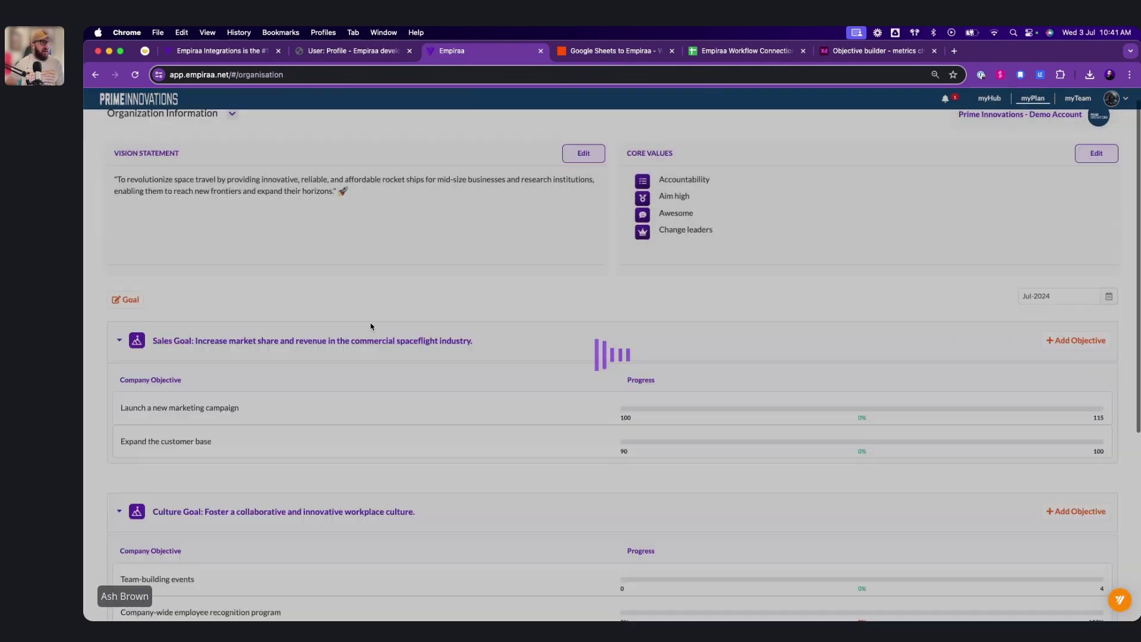
scroll(372, 326, "down", 5)
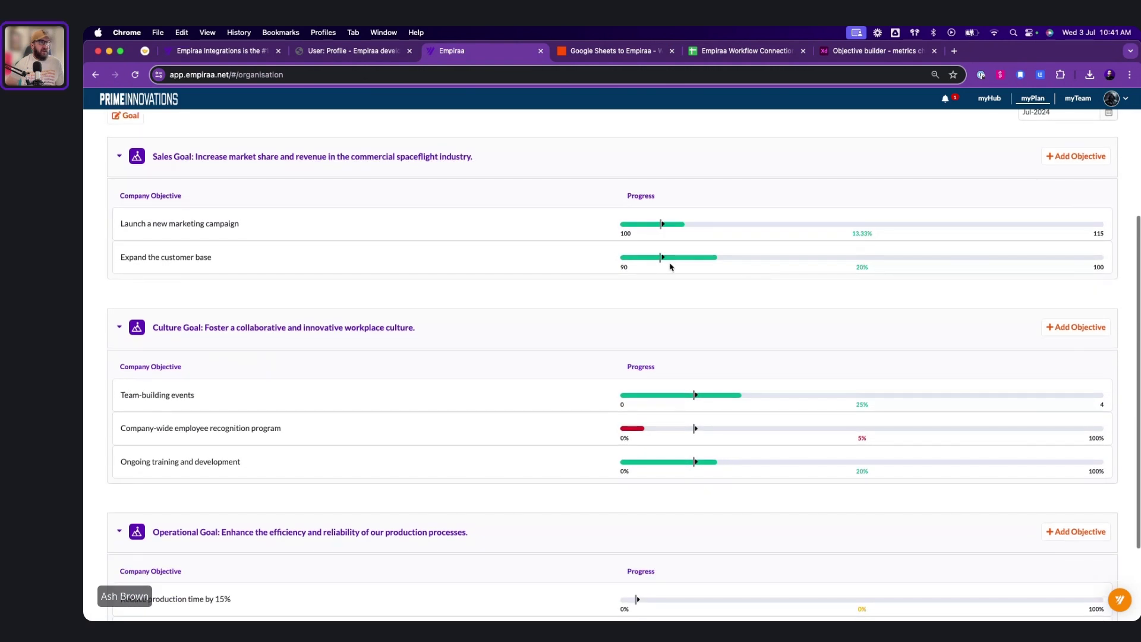
mouse_move(666, 260)
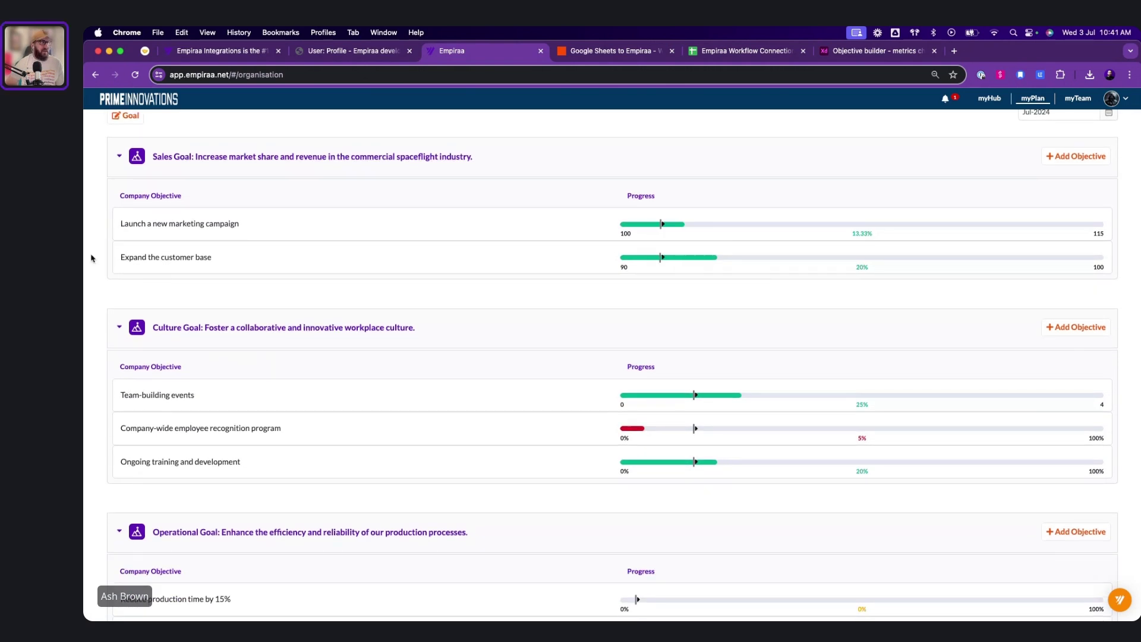
left_click(145, 257)
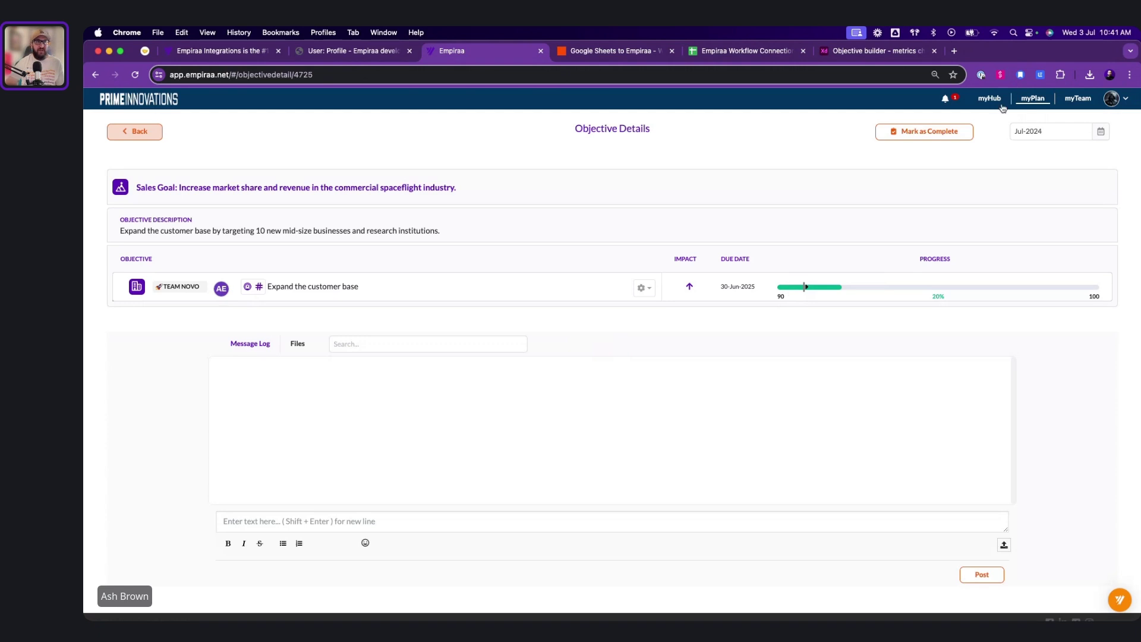
left_click(990, 99)
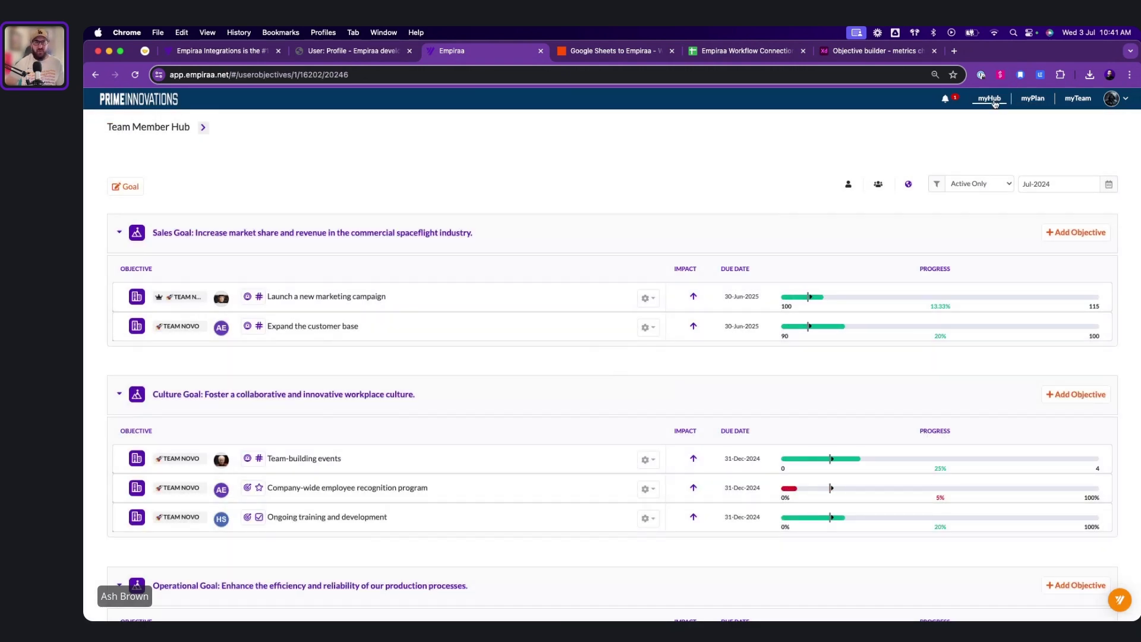
left_click(614, 52)
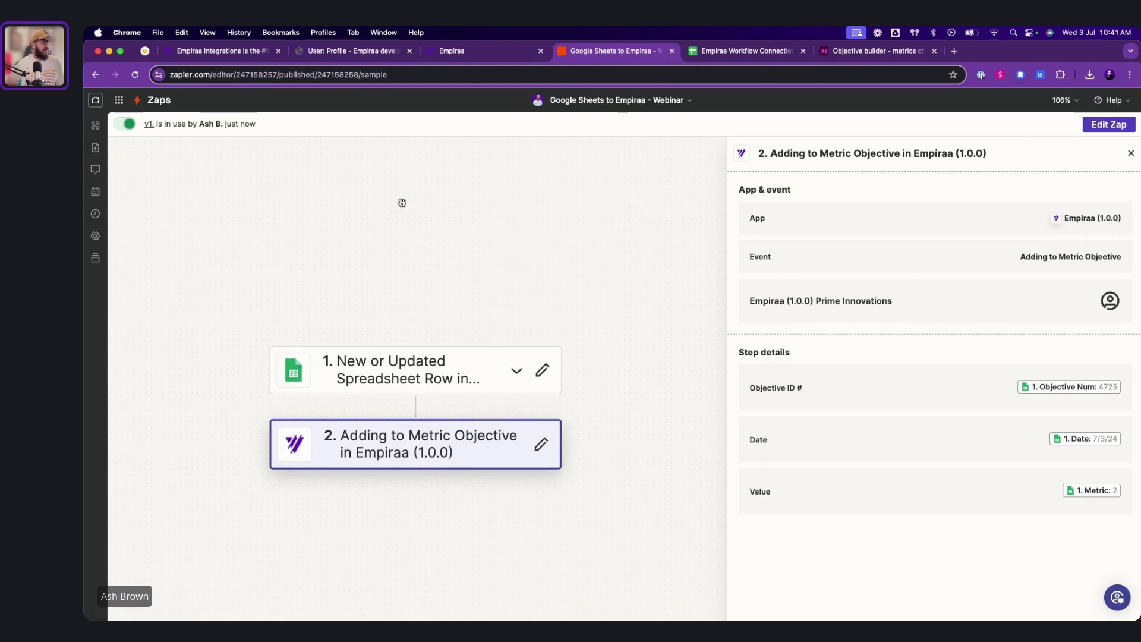
- From the Zapier Home page, choose to create a new Zap
left_click(95, 100)
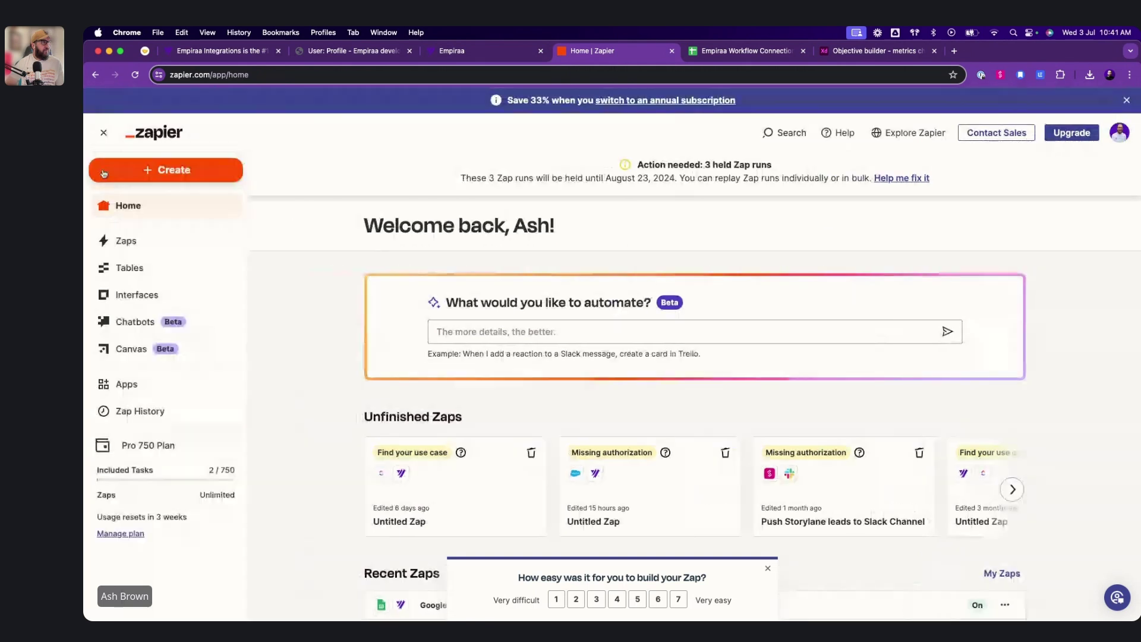
left_click(138, 173)
left_click(131, 170)
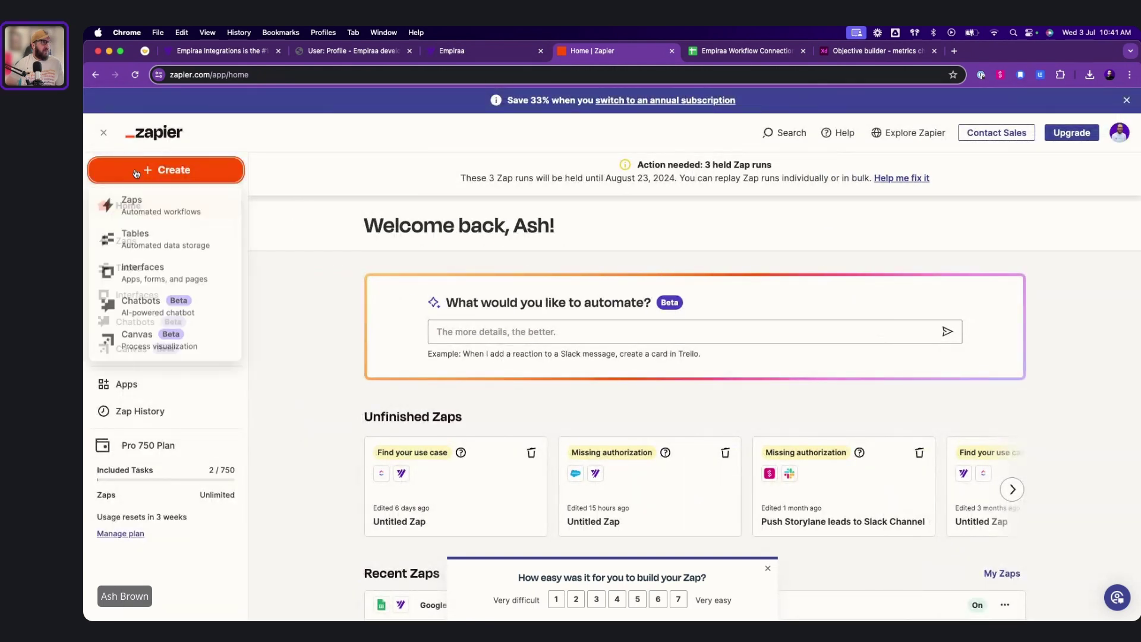
- Start a blank Zap triggered by Empiraa (1.0.0) on the Notifications for Users event
left_click(174, 212)
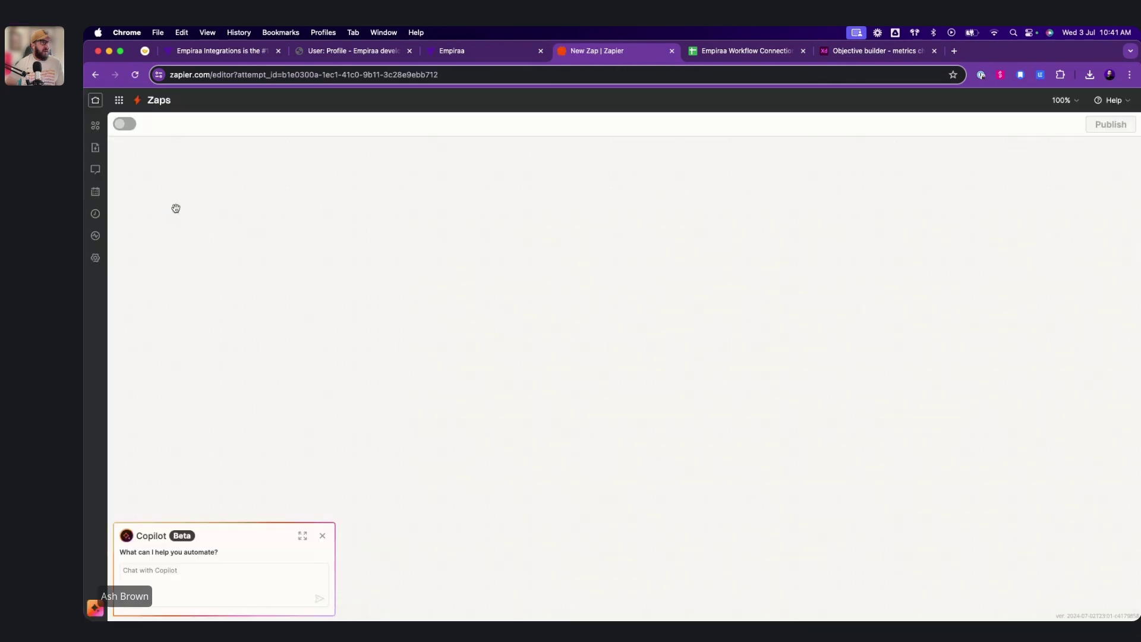
left_click(629, 331)
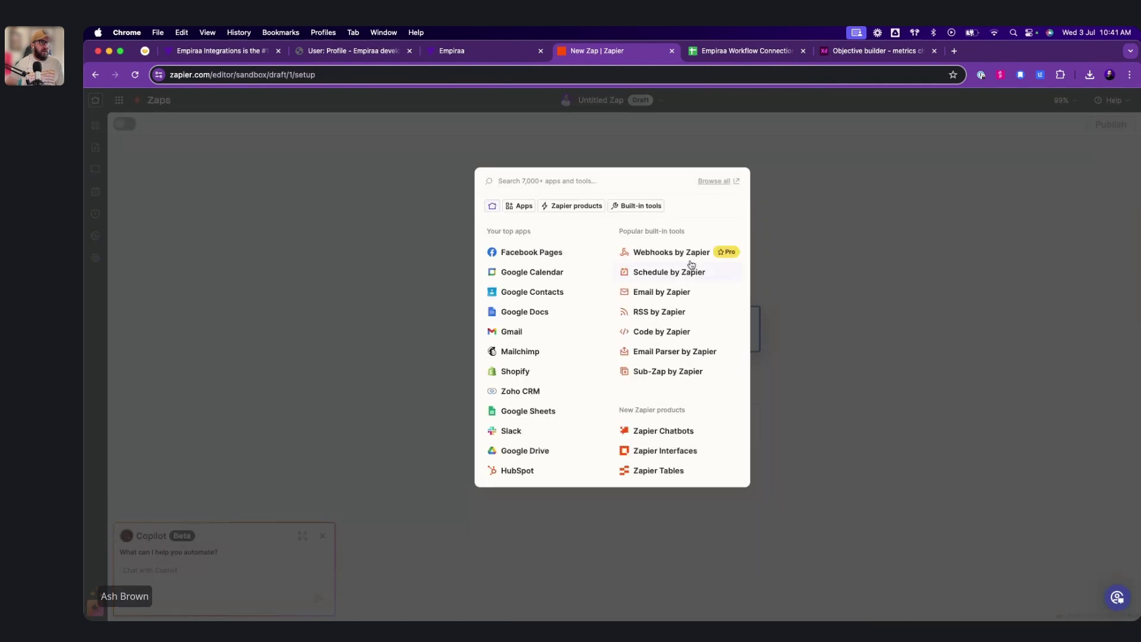
type("empira")
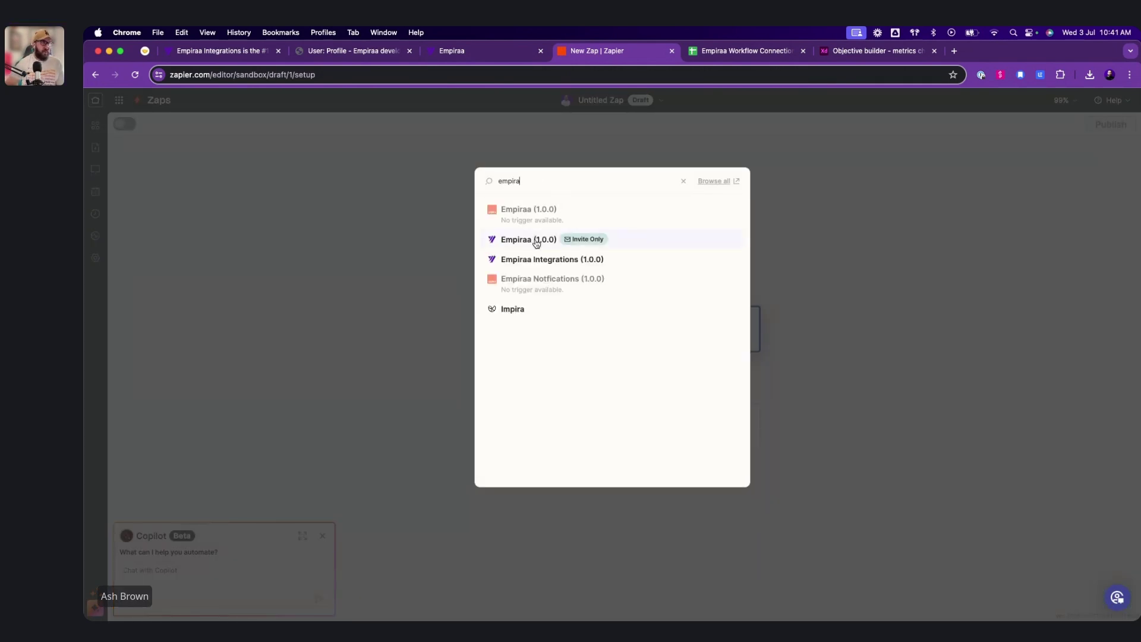
left_click(537, 242)
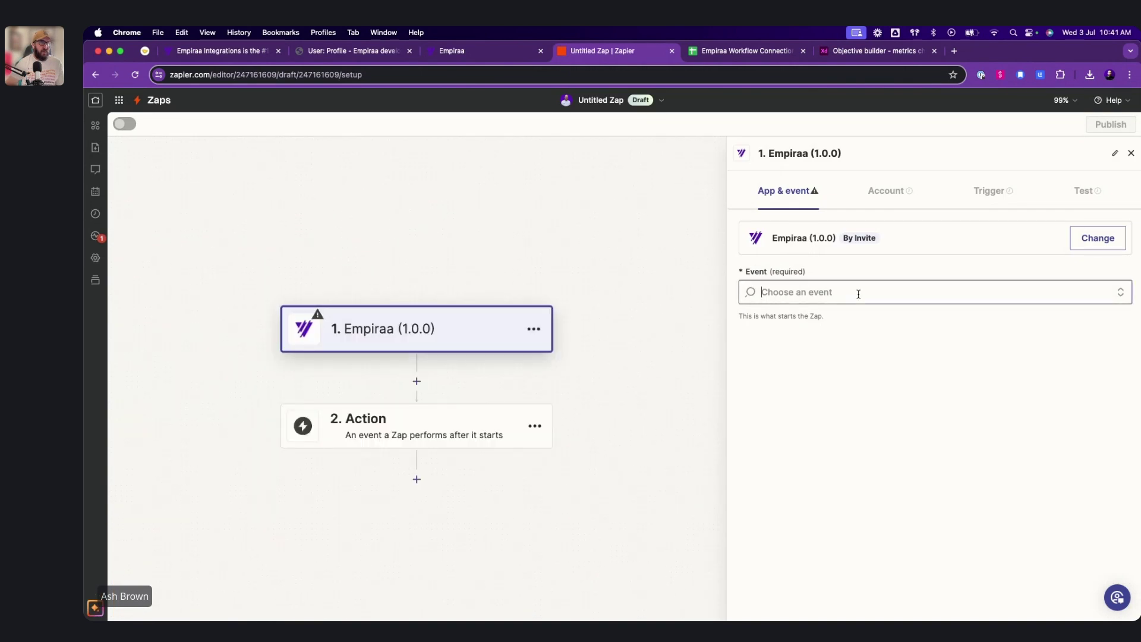
left_click(858, 294)
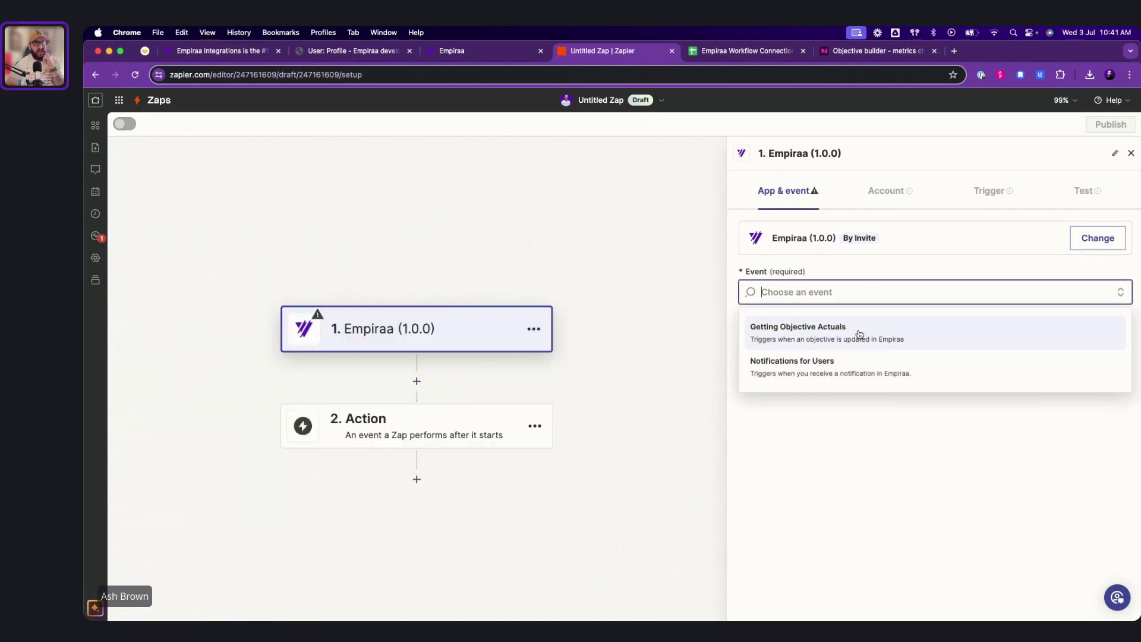
left_click(861, 370)
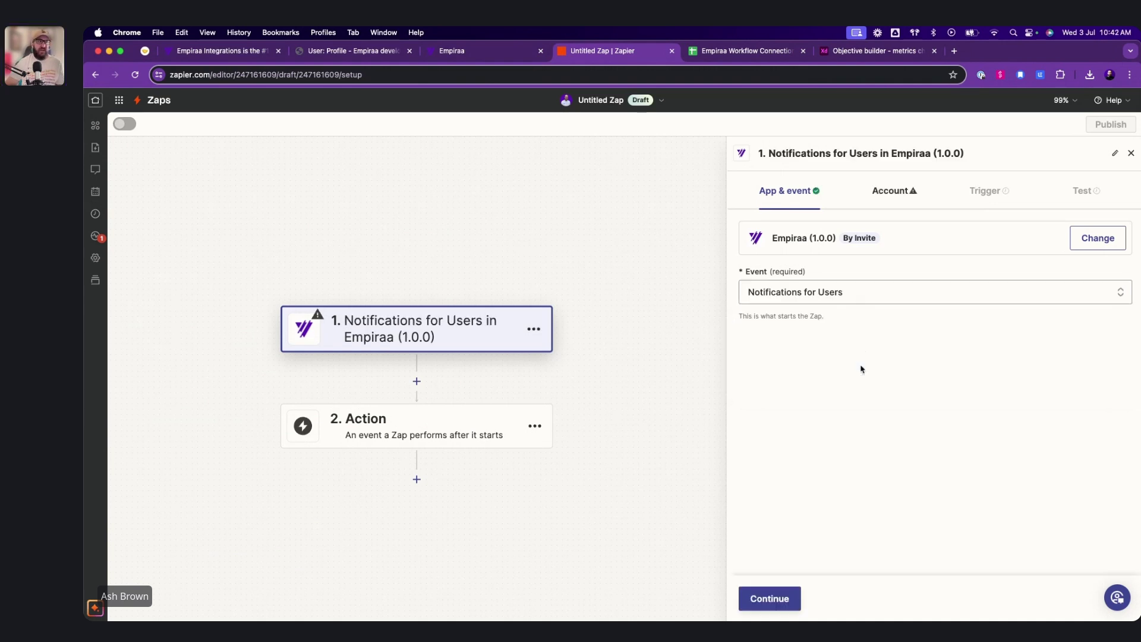
left_click(1081, 237)
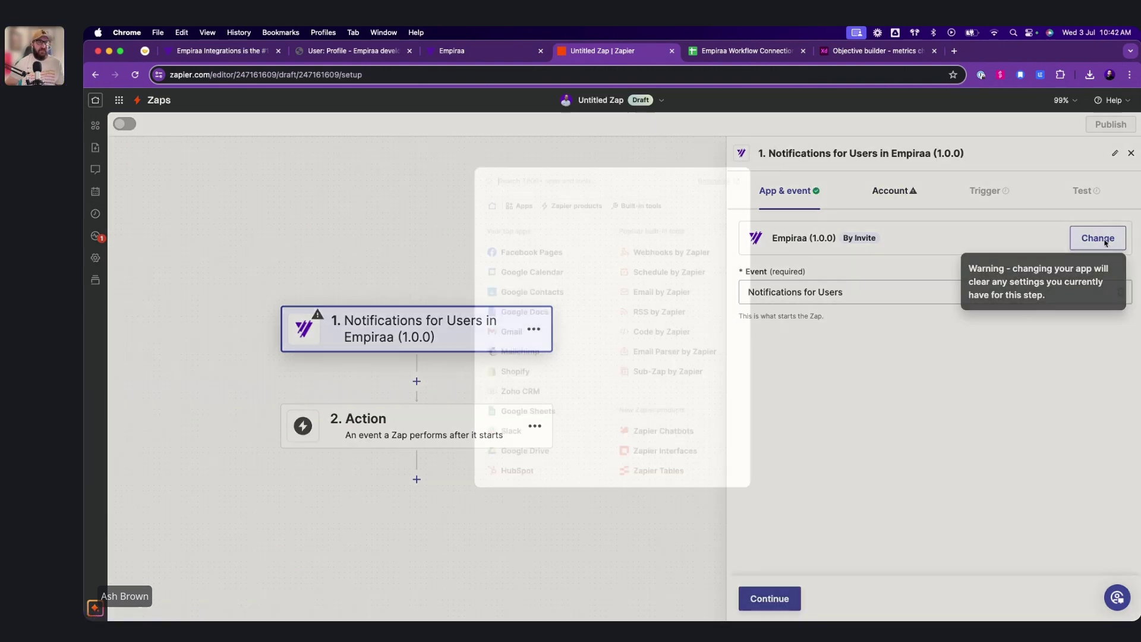
left_click(928, 292)
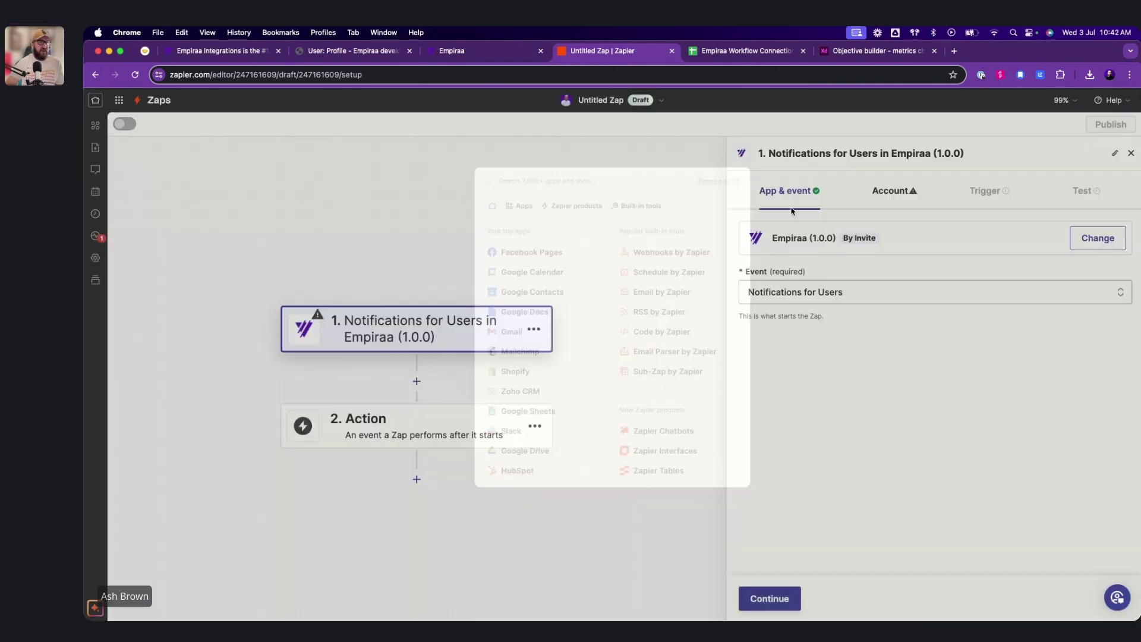
left_click(891, 191)
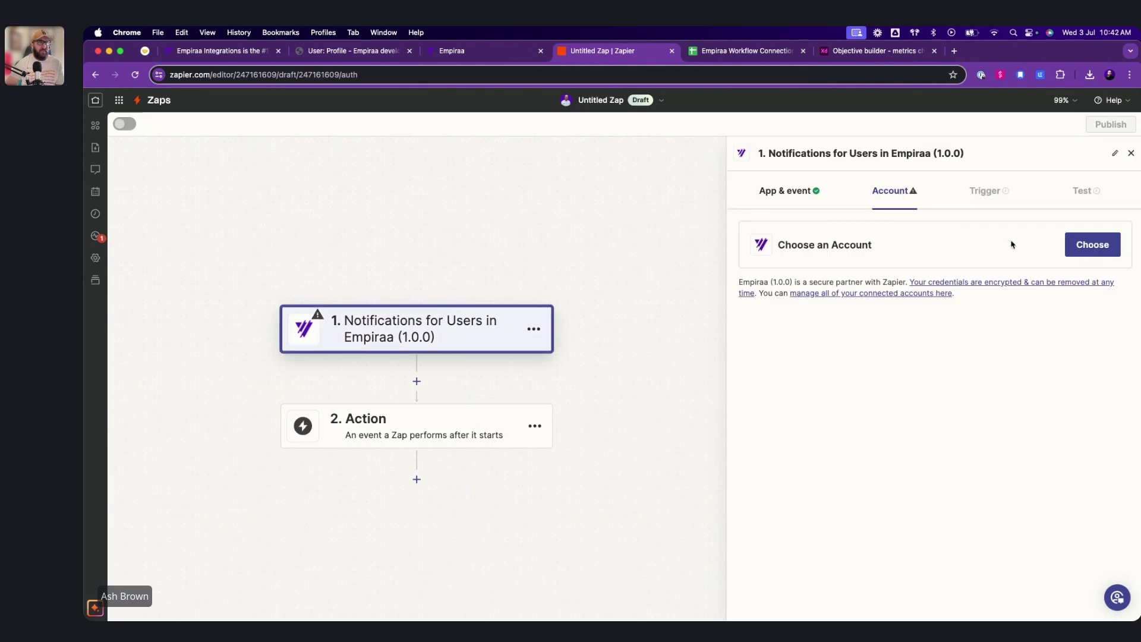
- Connect the Prime Innovations Empiraa account, set User ID 1, and test the trigger, which finds no notification
left_click(1092, 245)
left_click(853, 353)
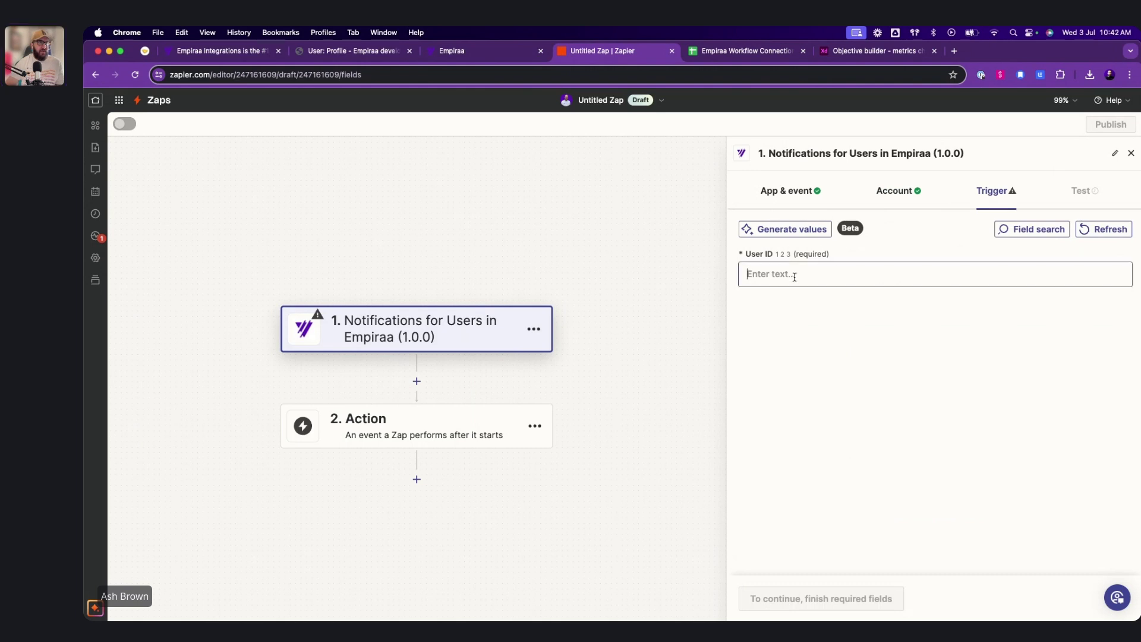
left_click(794, 275)
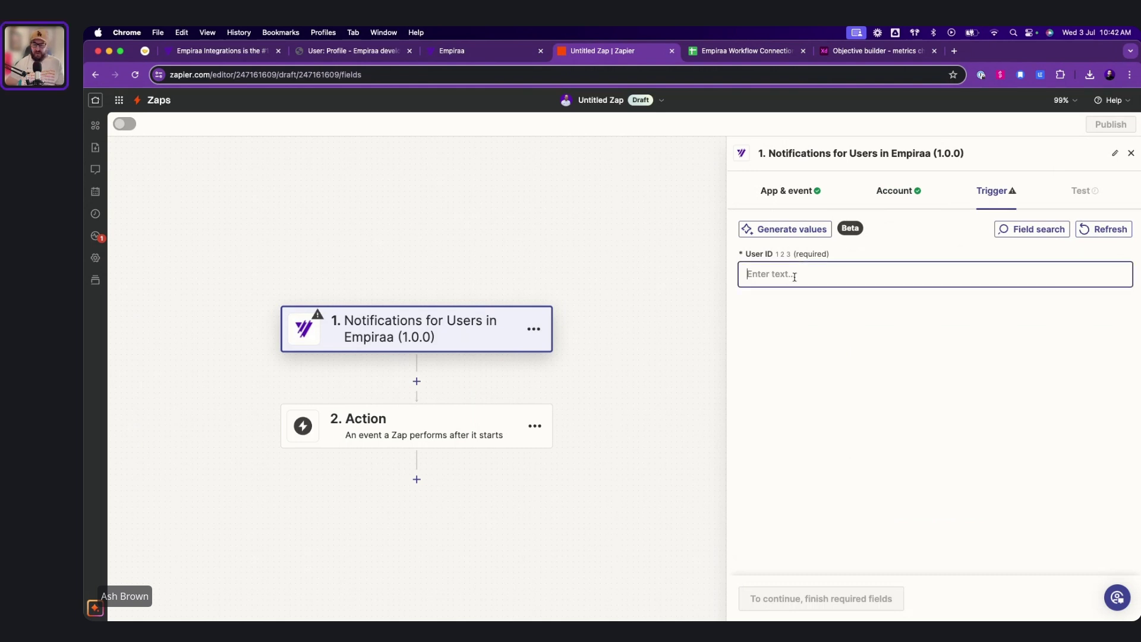
type("1")
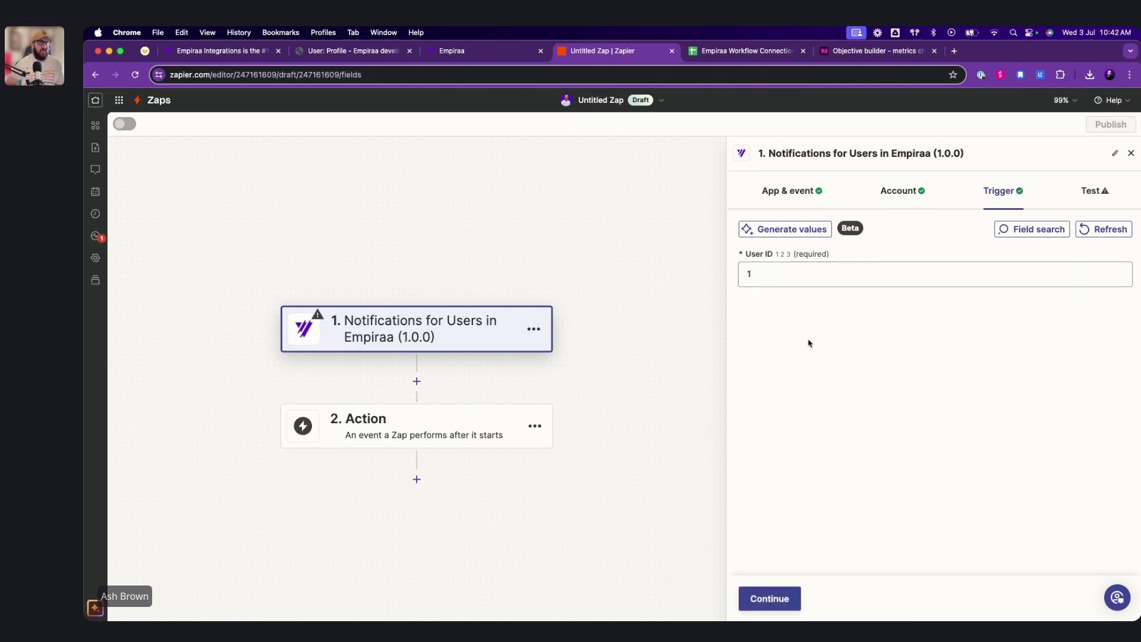
left_click(770, 599)
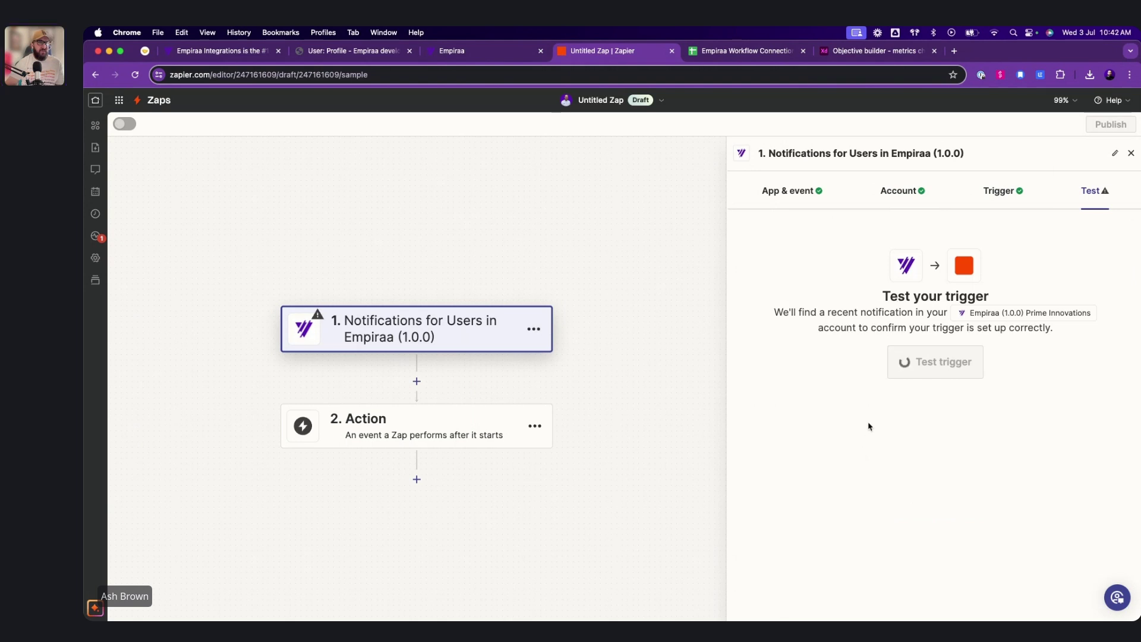
left_click(938, 365)
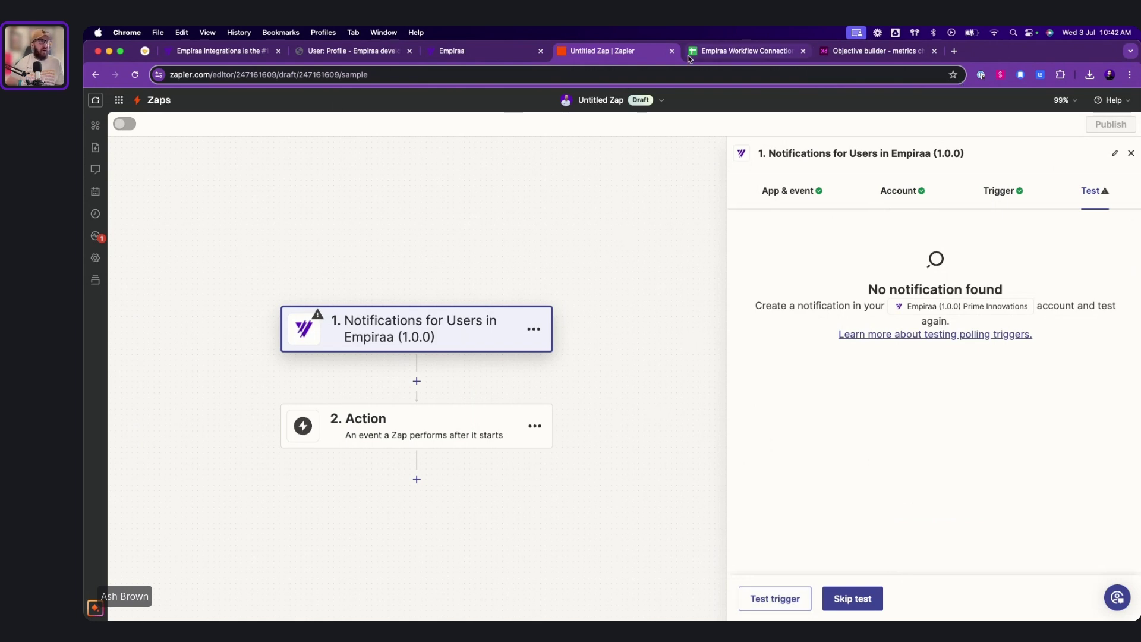
left_click(238, 52)
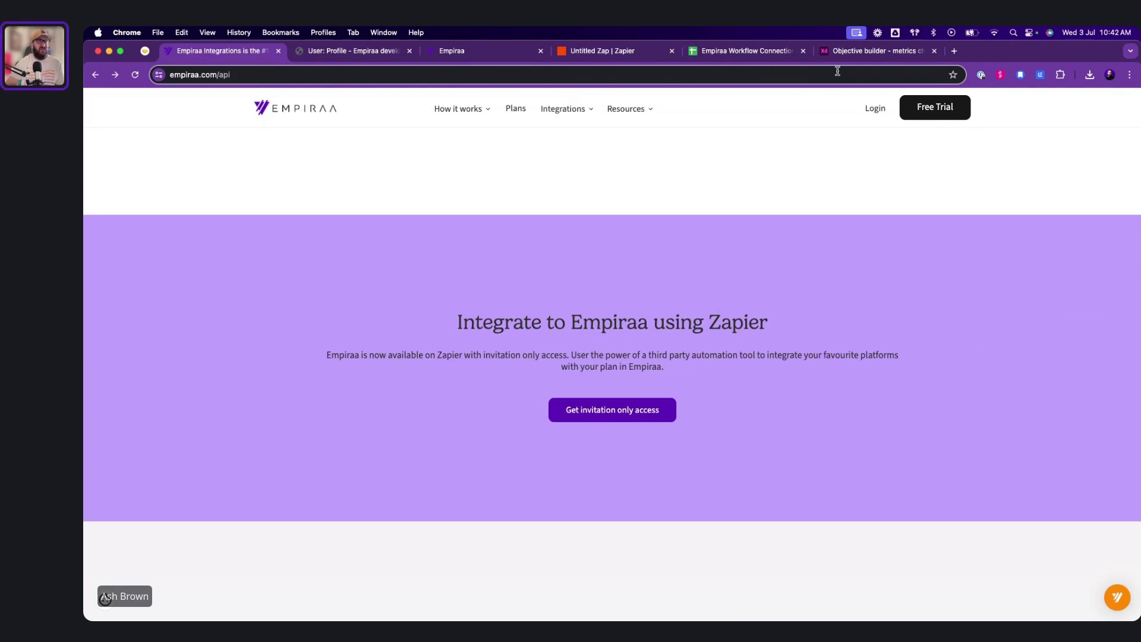
left_click(606, 53)
- Pick Microsoft Teams as the action app after searching 'team', then review the Empiraa trigger's event settings
left_click(437, 434)
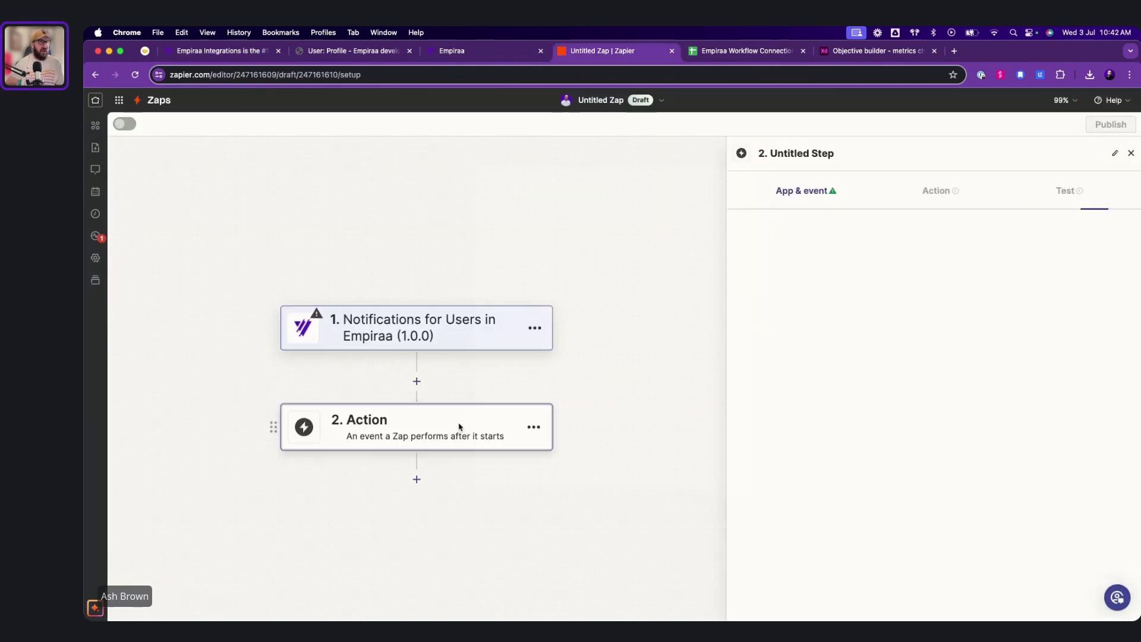
type("slack")
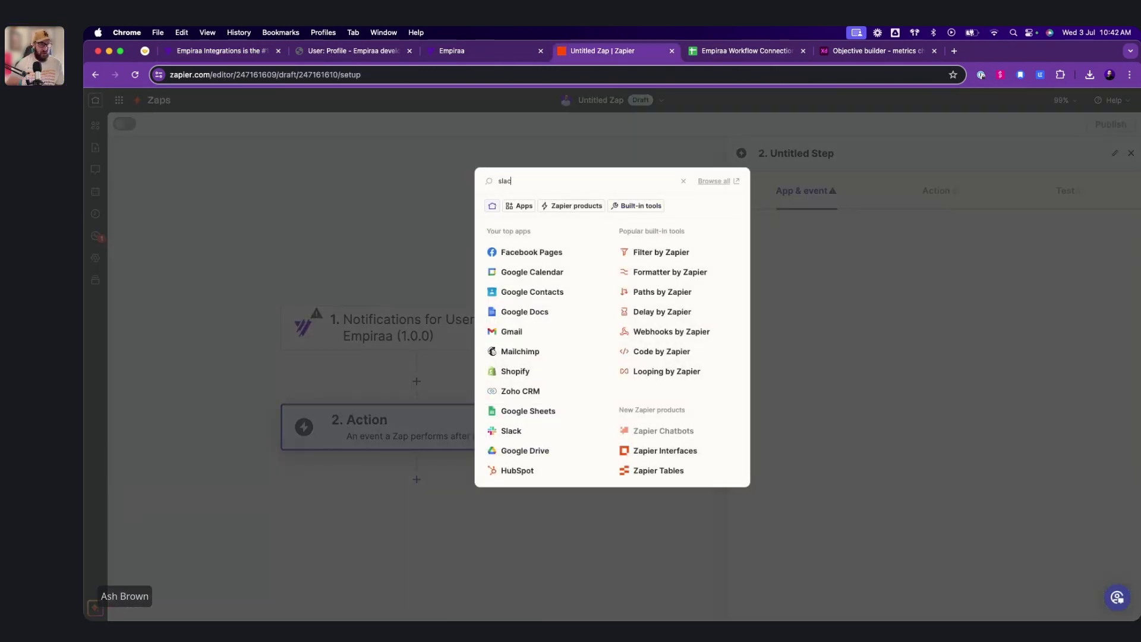
double_click(562, 180)
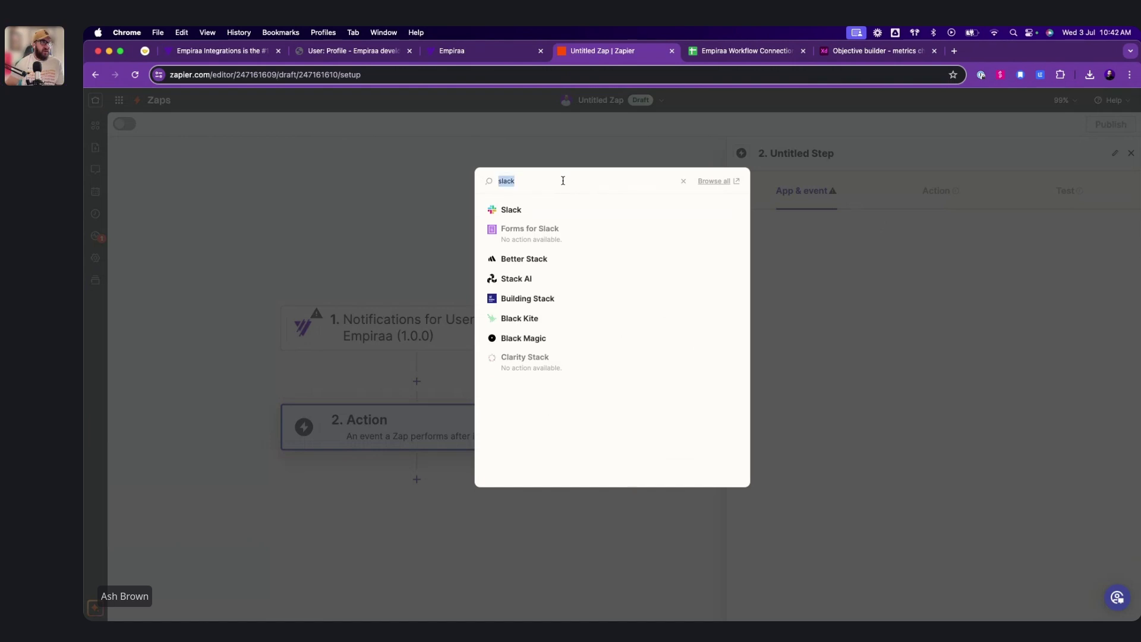
type("teams")
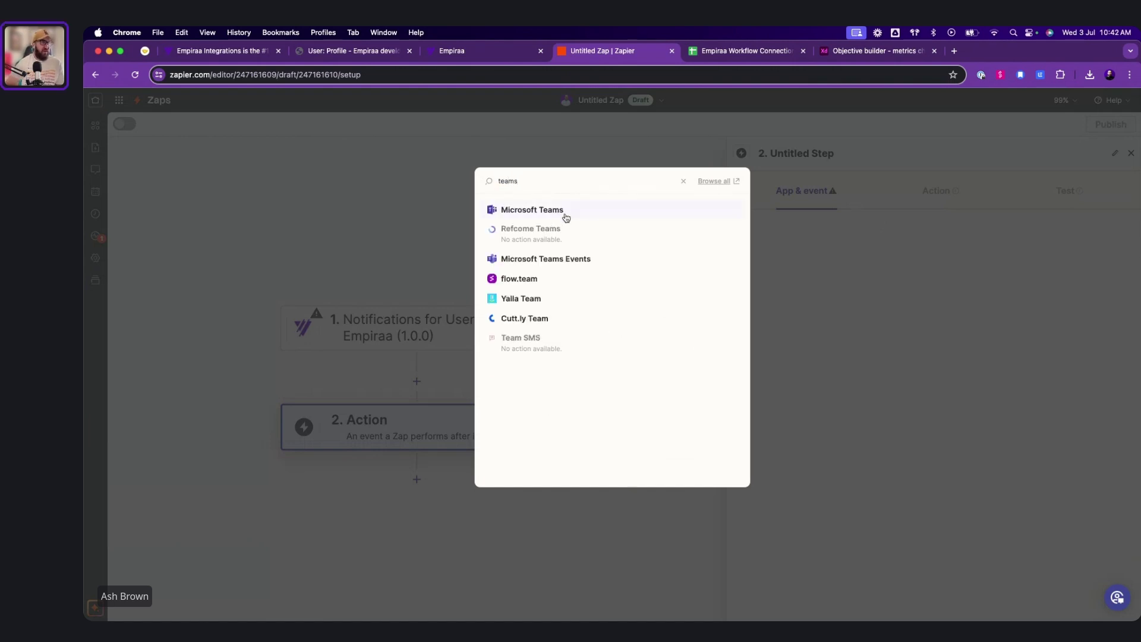
left_click(566, 215)
left_click(850, 290)
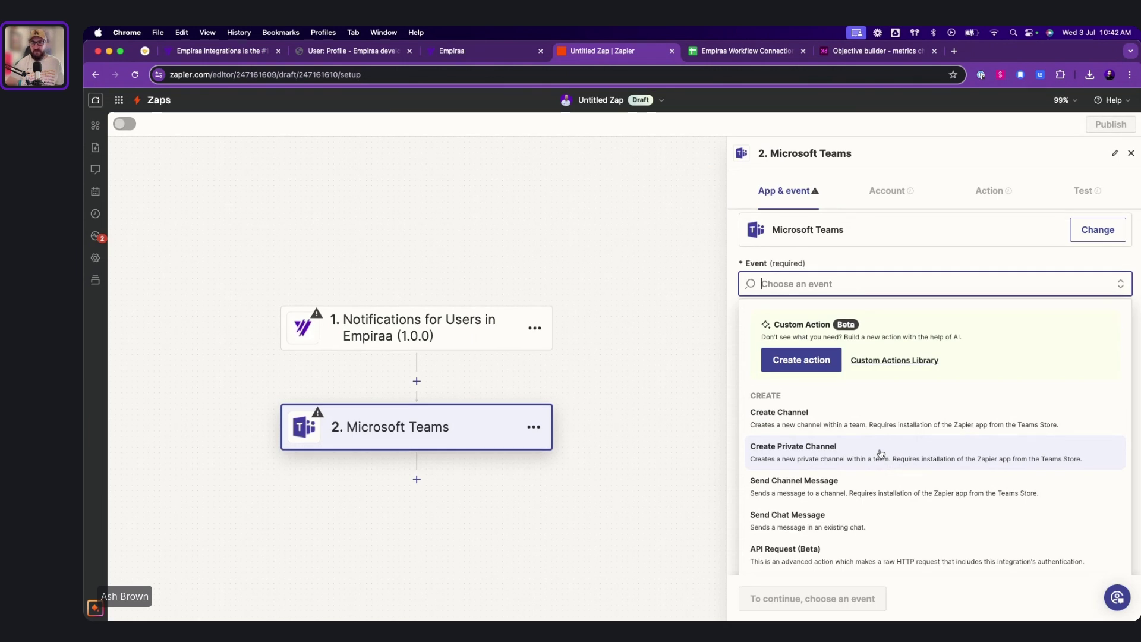
left_click(437, 320)
left_click(790, 190)
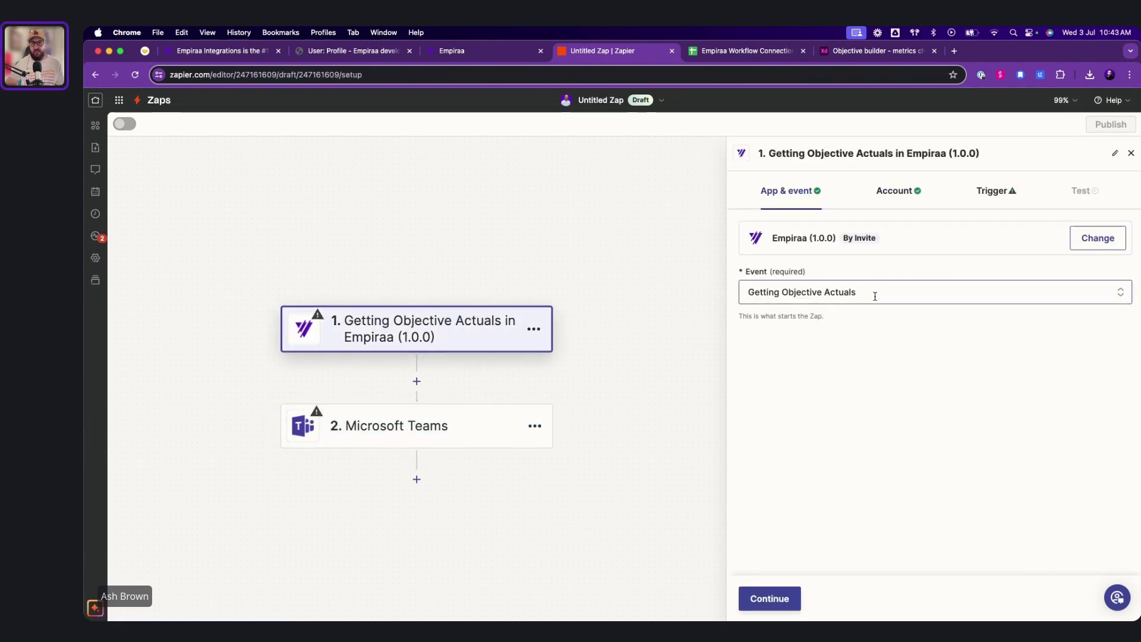
- Browse the API reference for /Objective/{id} and /ObjectiveActual/{id} GET, and the Getting Started guide
left_click(453, 52)
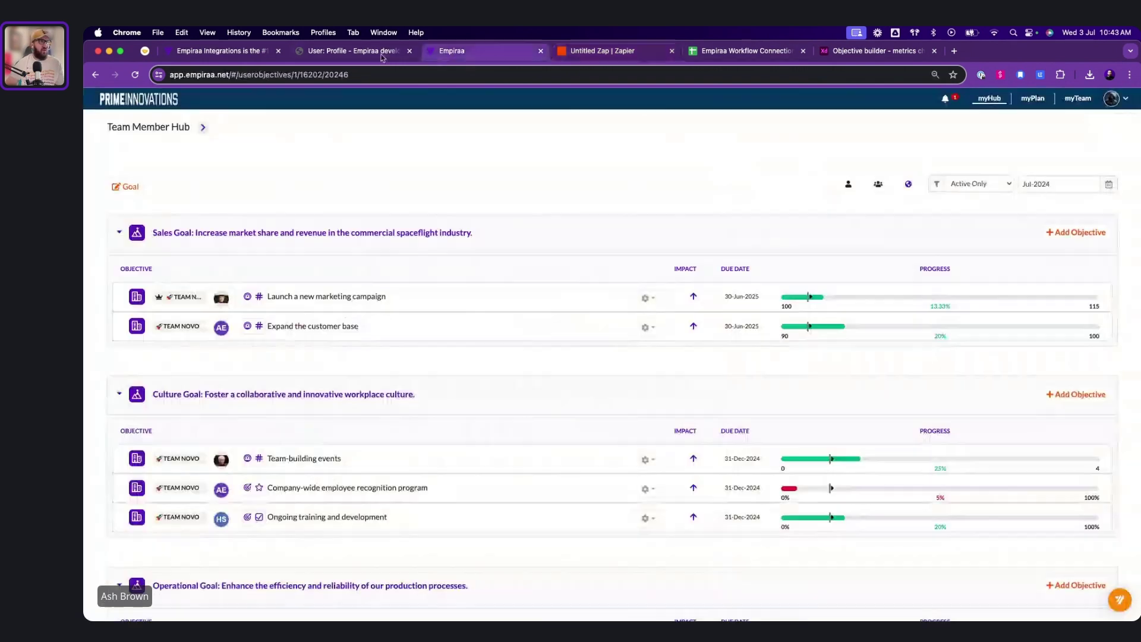
left_click(357, 53)
scroll(557, 254, "up", 3)
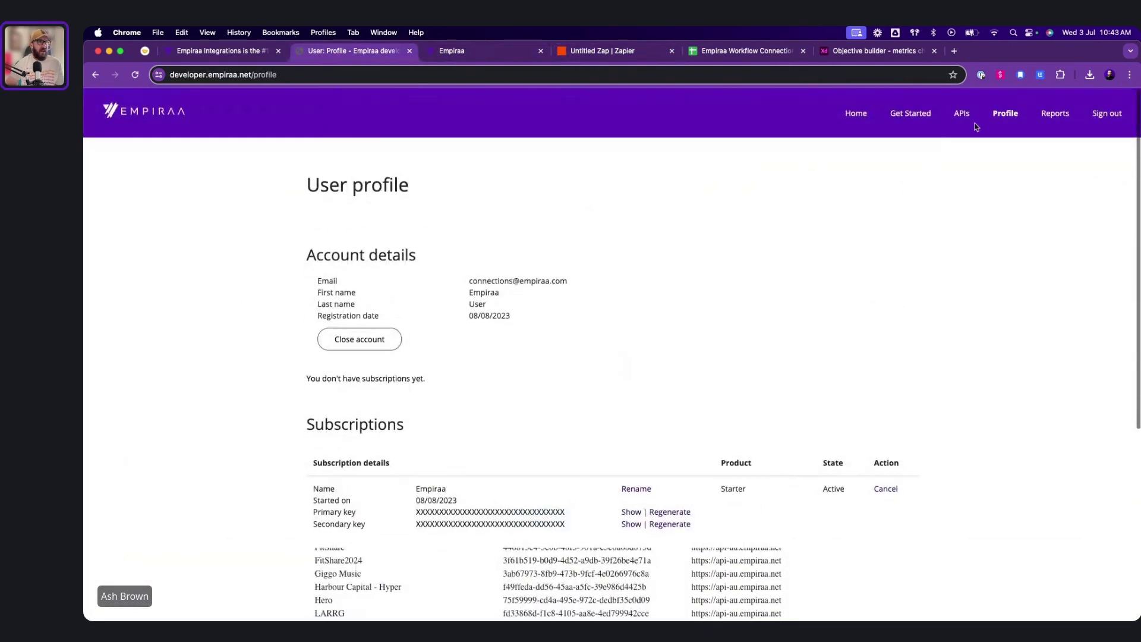
left_click(961, 113)
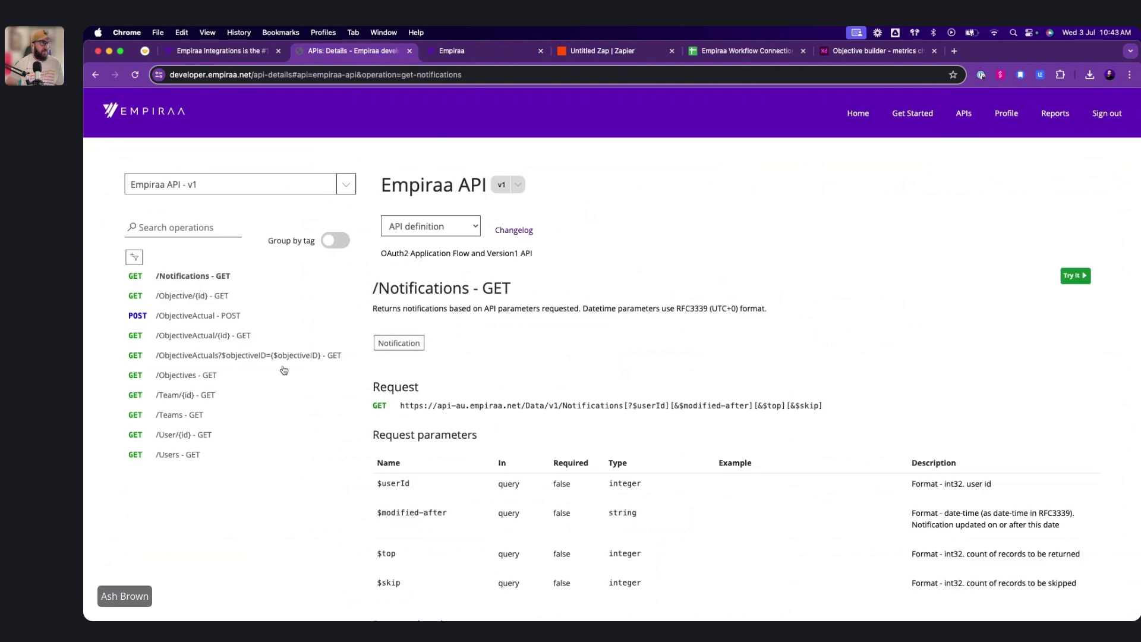
left_click(208, 296)
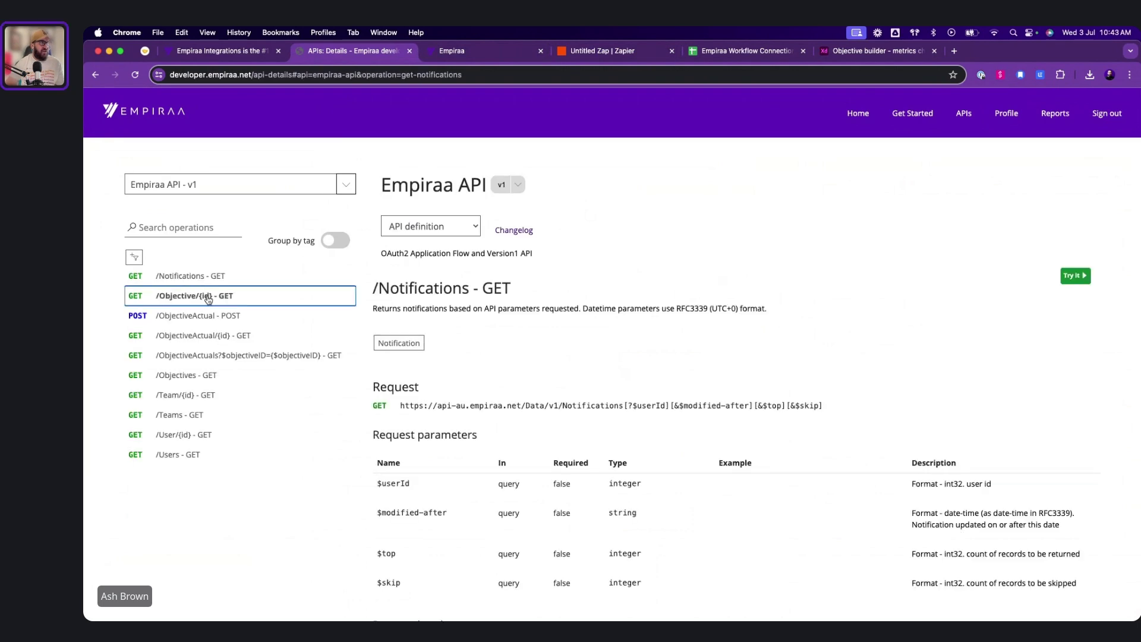
left_click(208, 336)
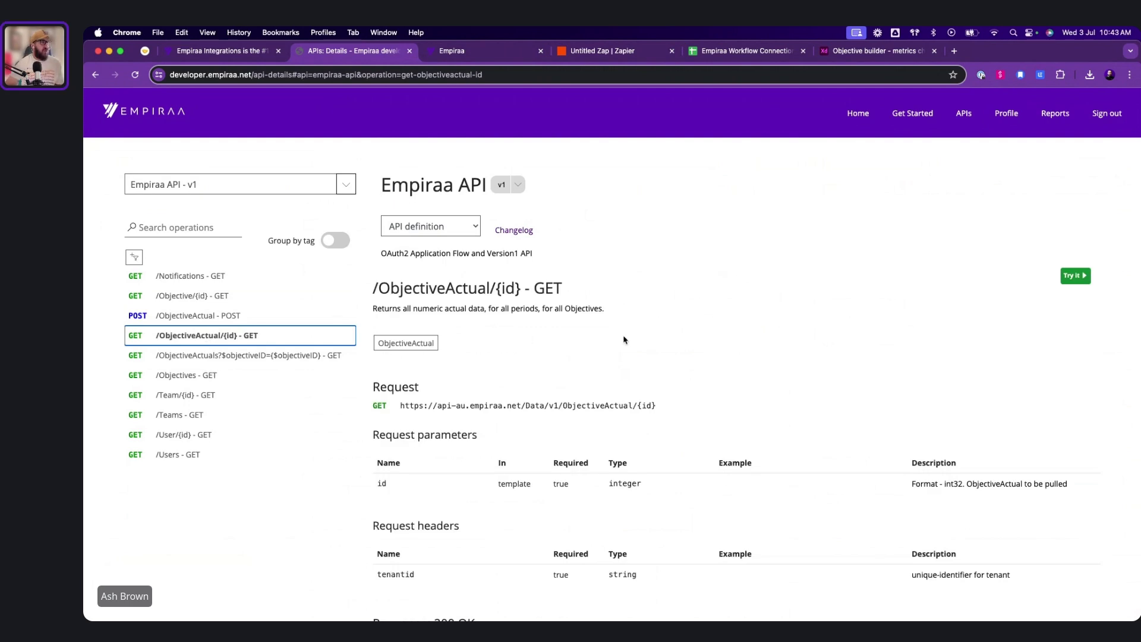
left_click(901, 118)
left_click(965, 115)
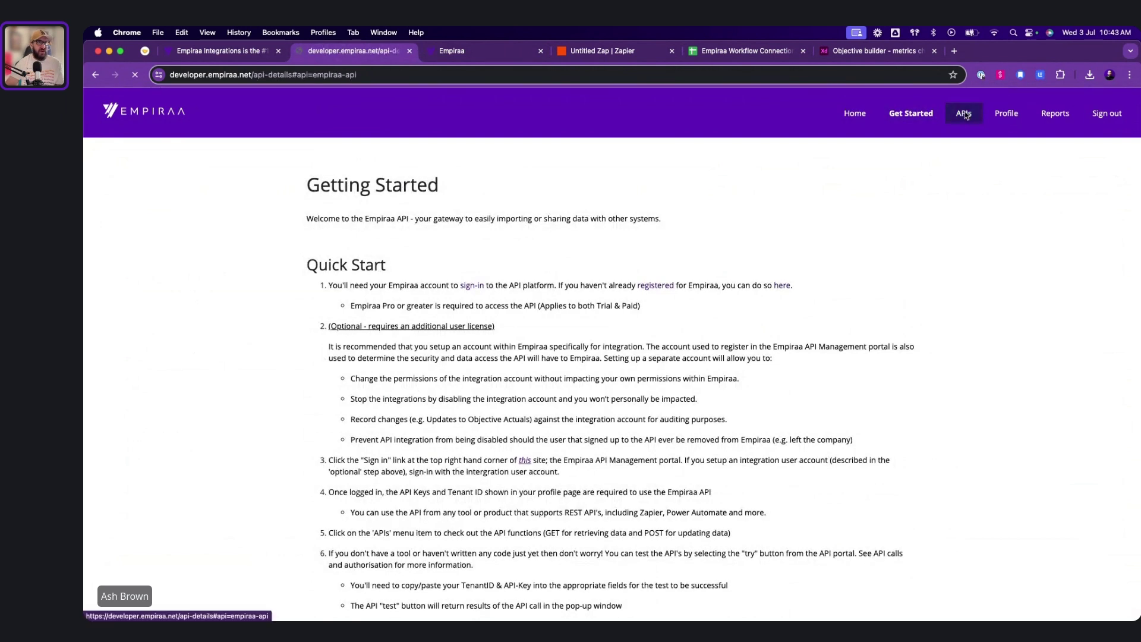
- Copy the NovaLaunch Systems demo account's Tenant ID from the profile's Subscriptions table
left_click(1005, 118)
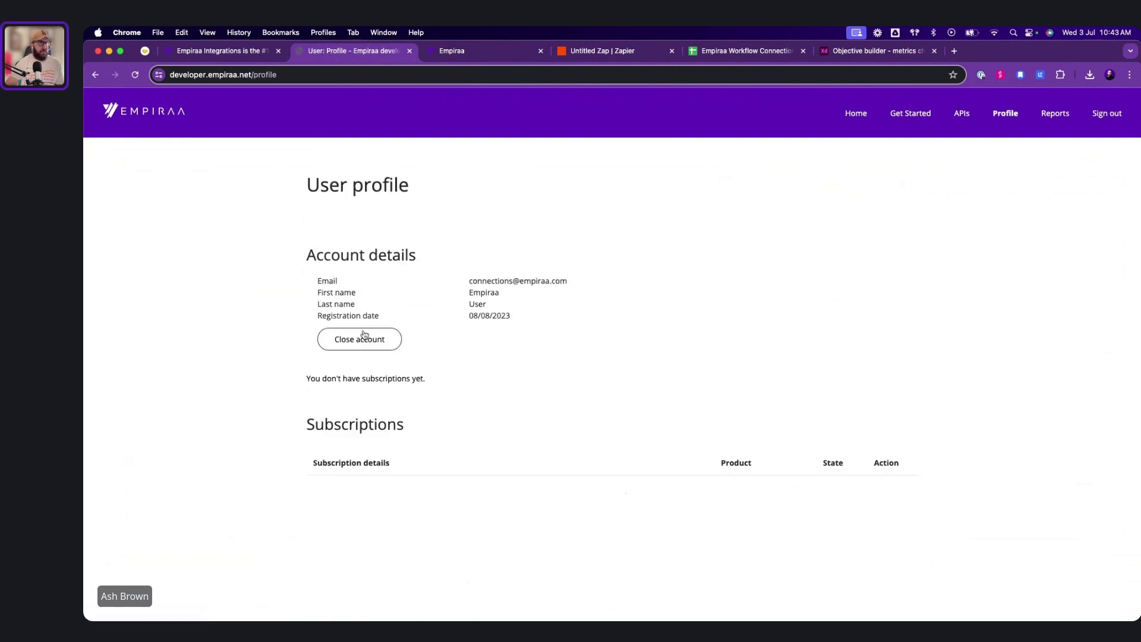
scroll(522, 347, "down", 5)
scroll(522, 346, "down", 3)
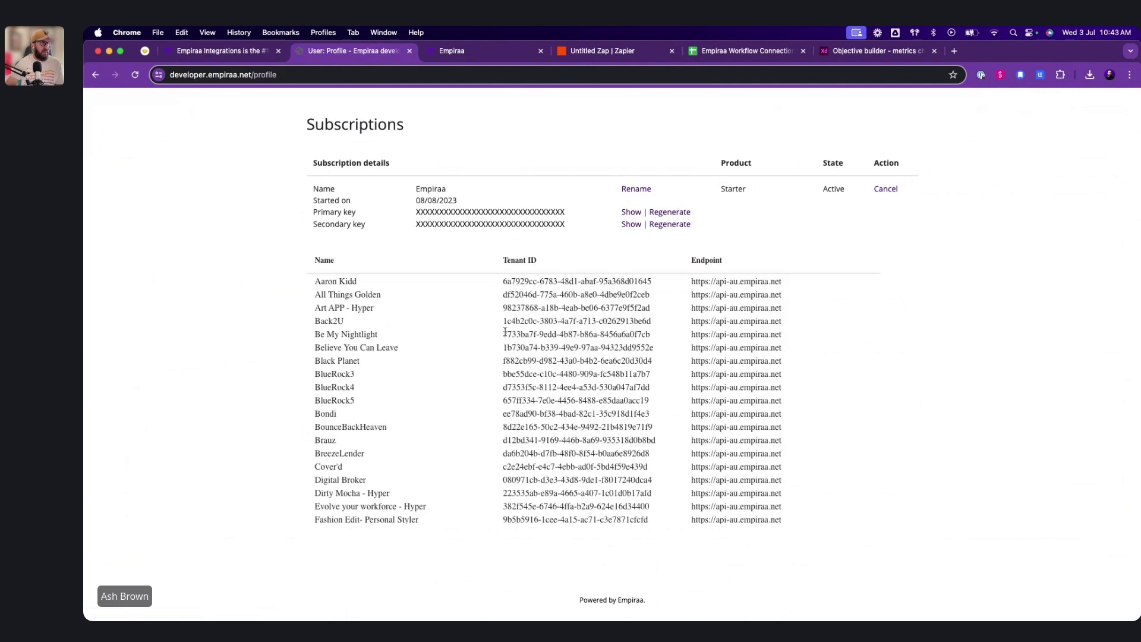
scroll(500, 341, "down", 5)
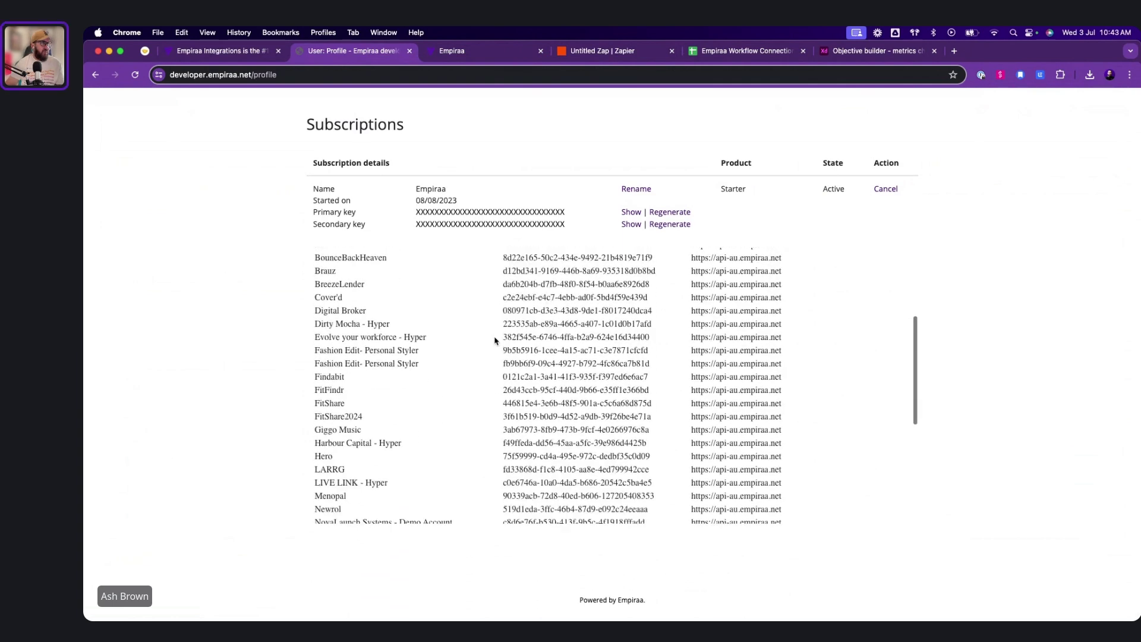
scroll(495, 340, "down", 3)
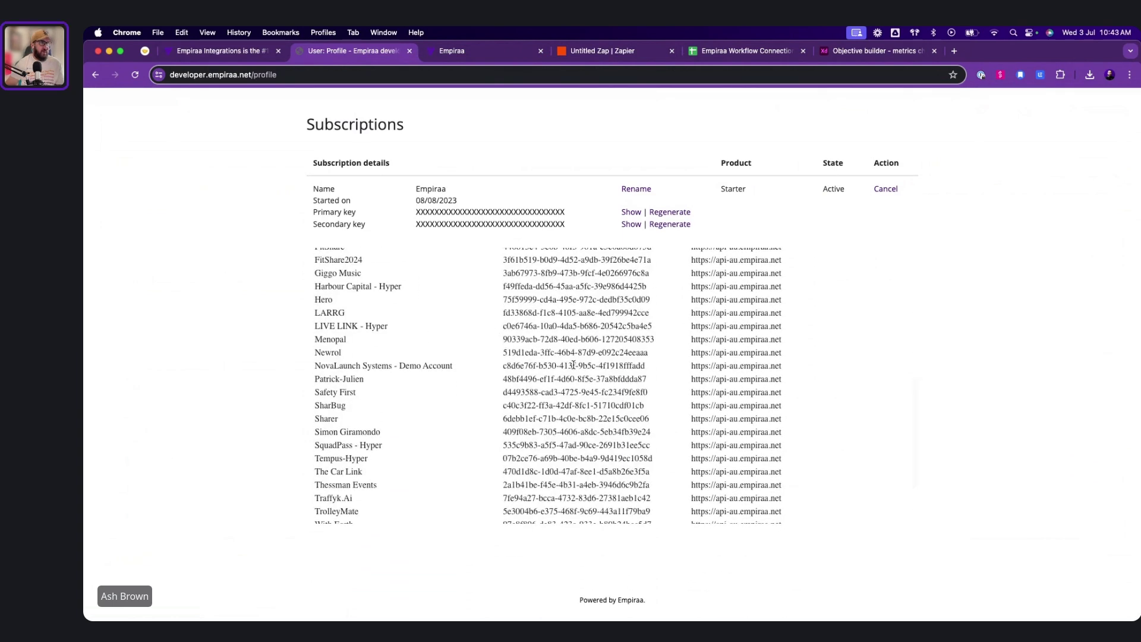
triple_click(573, 366)
key("super+c")
scroll(879, 173, "up", 5)
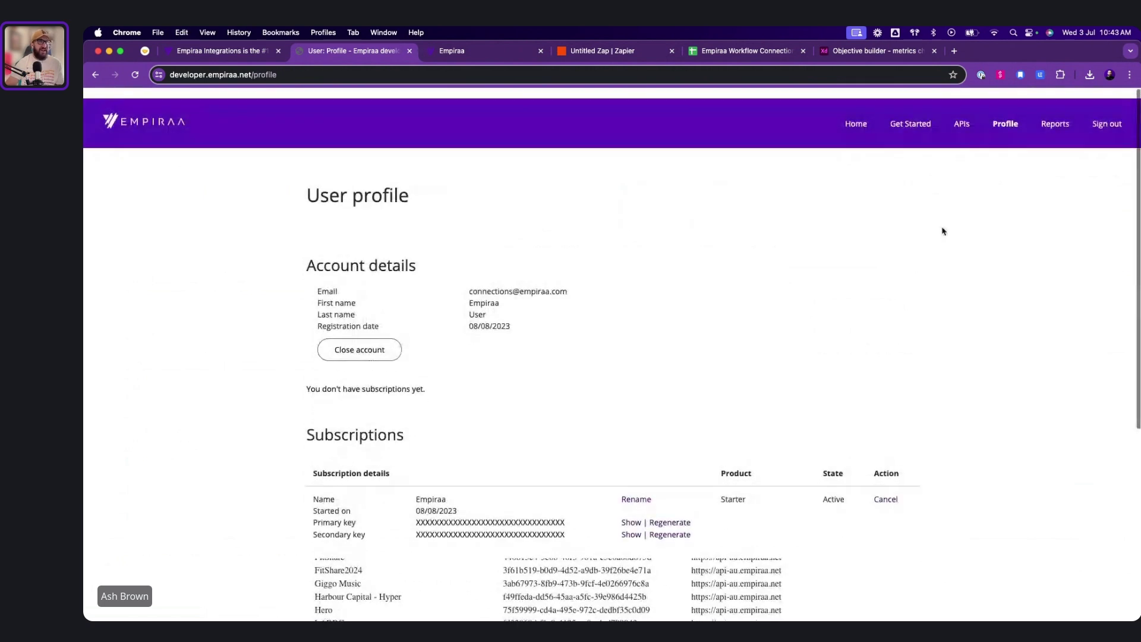
- Send a test /ObjectiveActual POST request with the pasted tenant ID, receiving 200 OK
left_click(962, 112)
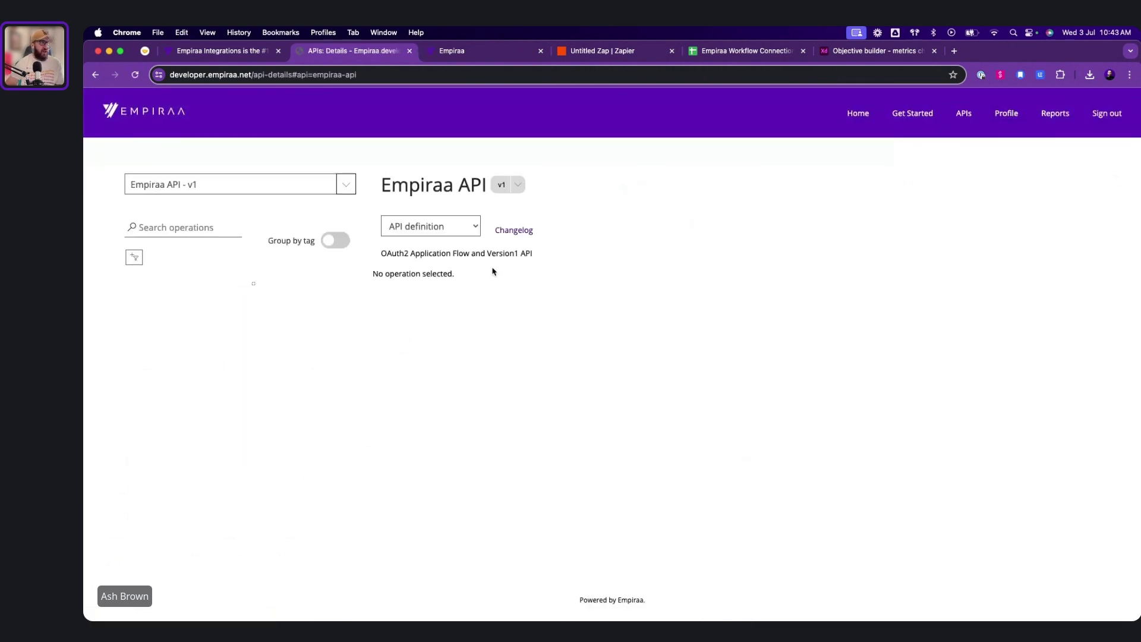
left_click(170, 319)
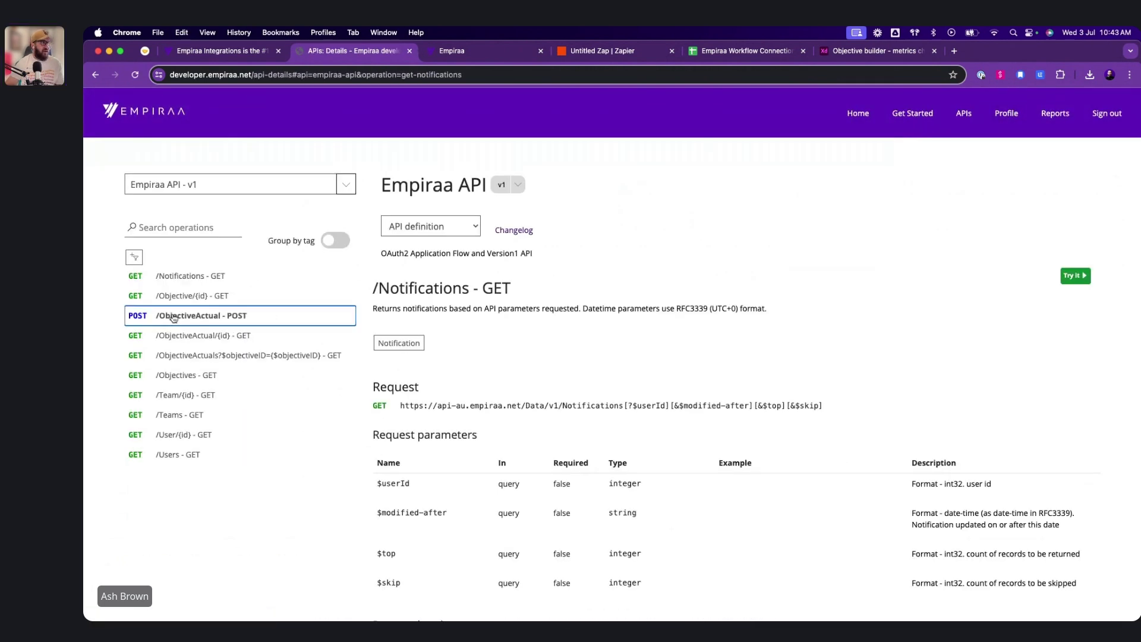
left_click(1074, 275)
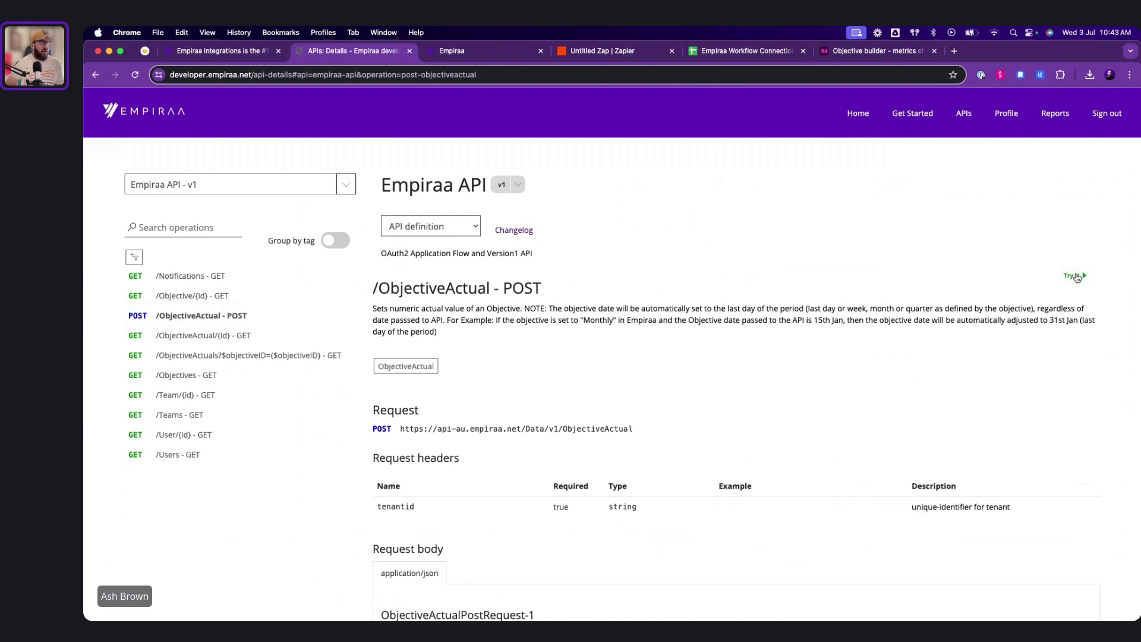
left_click(970, 352)
key("cmd+v")
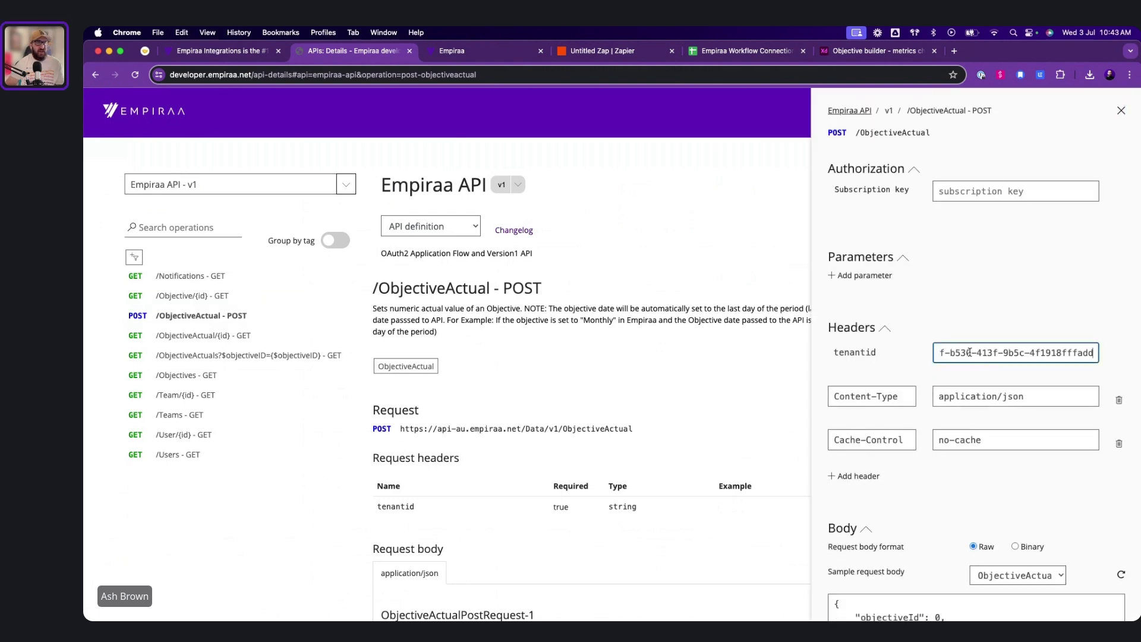
scroll(991, 385, "down", 5)
scroll(992, 386, "down", 5)
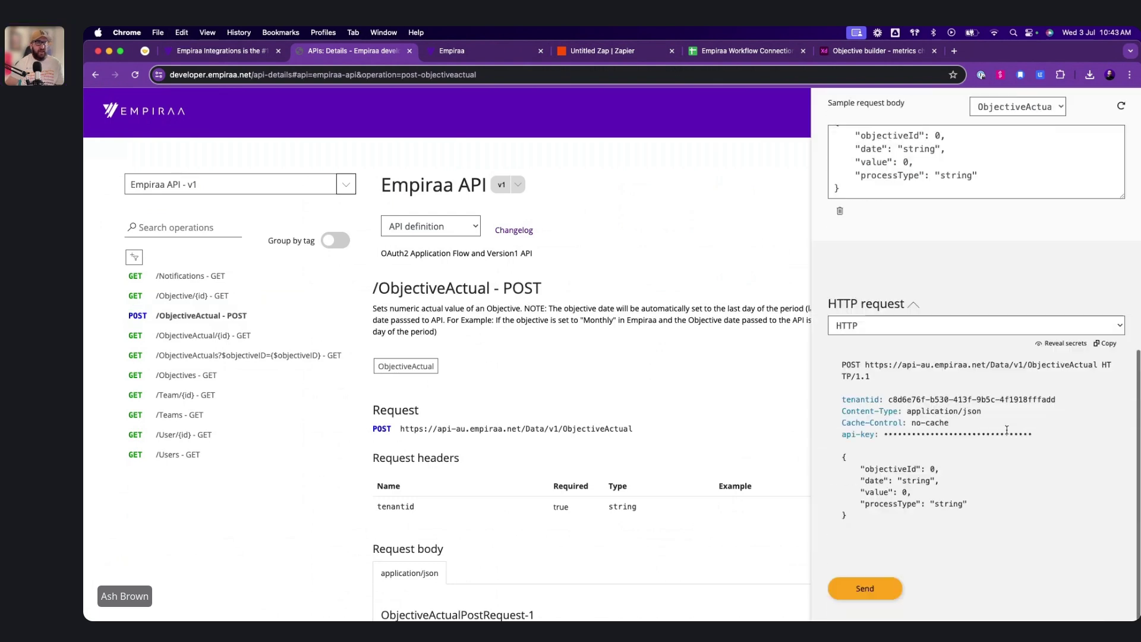
left_click(866, 588)
scroll(988, 488, "down", 4)
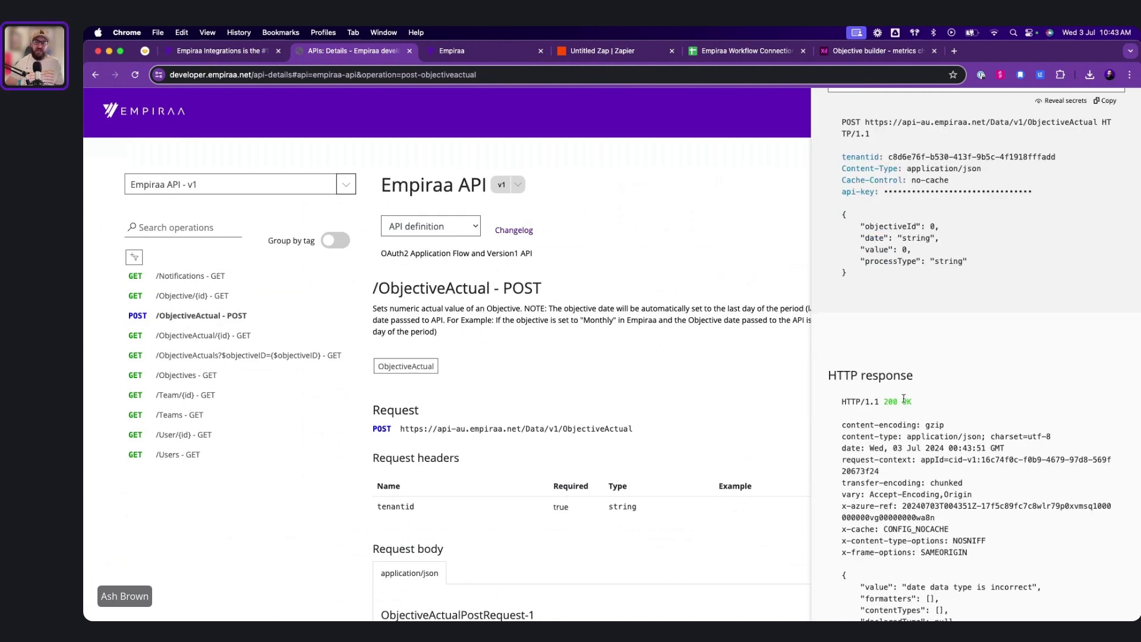
scroll(907, 404, "up", 15)
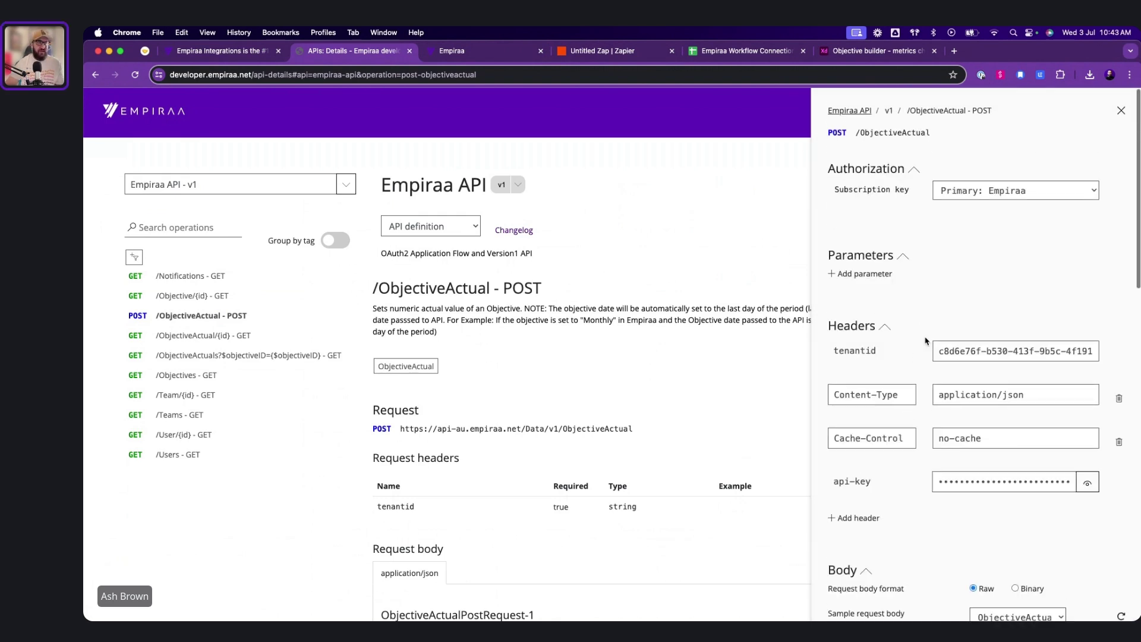
scroll(1001, 311, "down", 5)
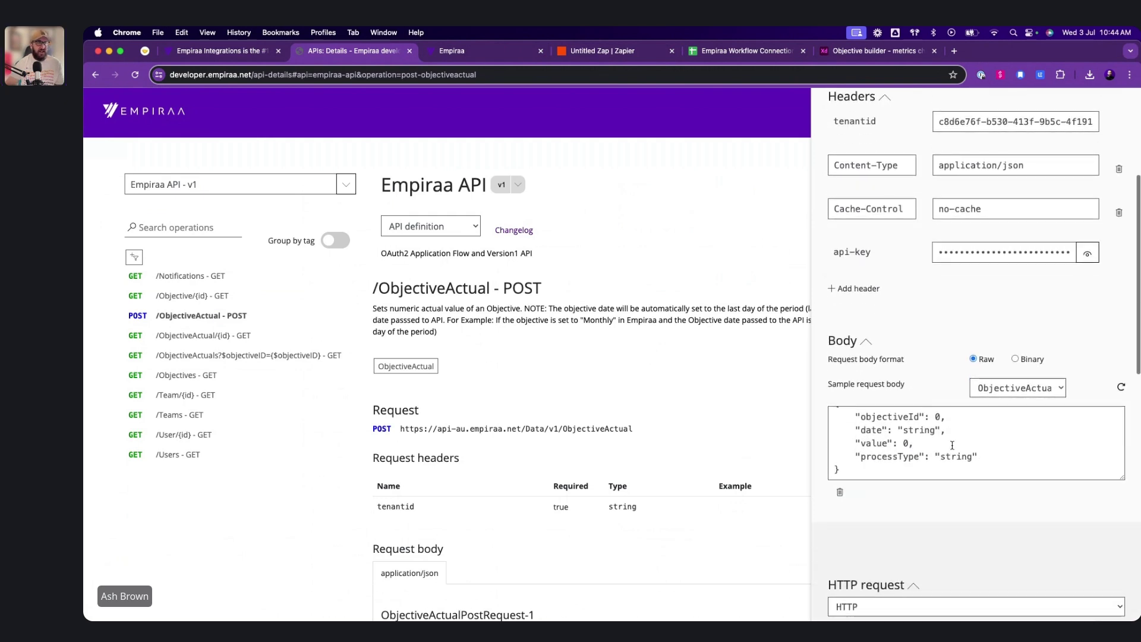
- Test /Objectives GET with the demo tenant ID, review the 12 returned objectives, then close the test panel
left_click(183, 381)
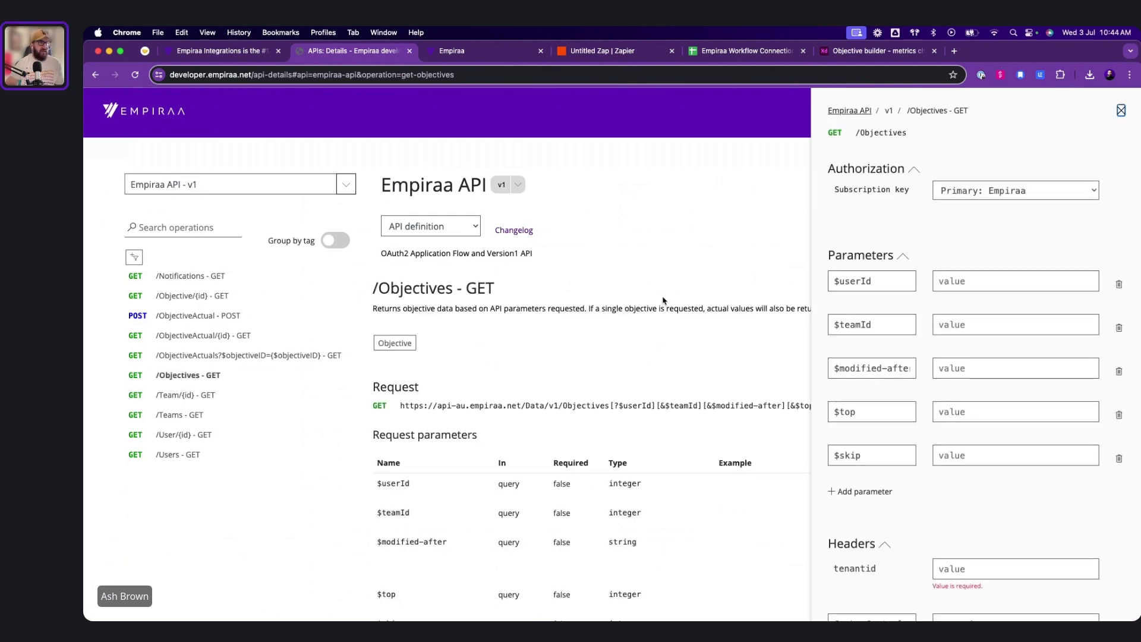
scroll(999, 287, "down", 3)
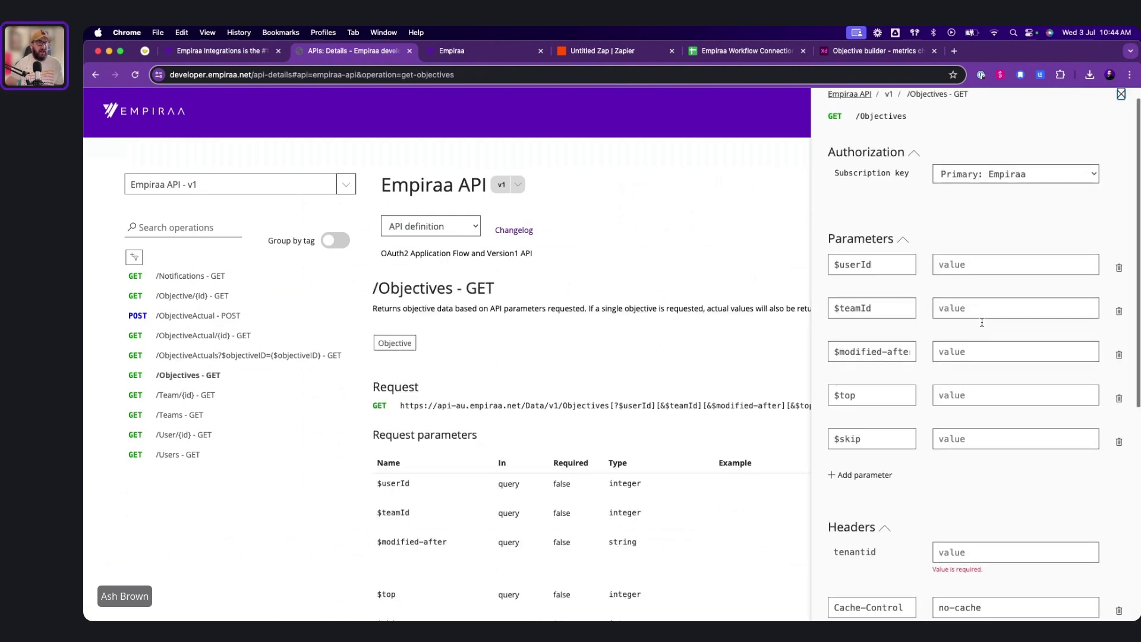
left_click(959, 442)
key("super+v")
scroll(962, 475, "down", 5)
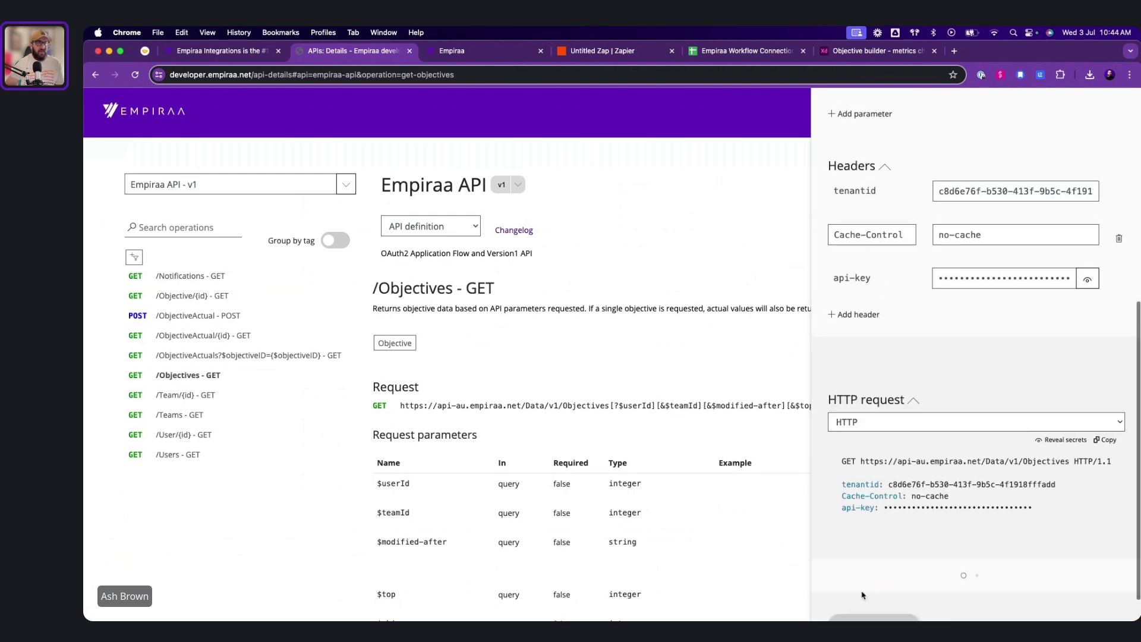
scroll(966, 504, "down", 15)
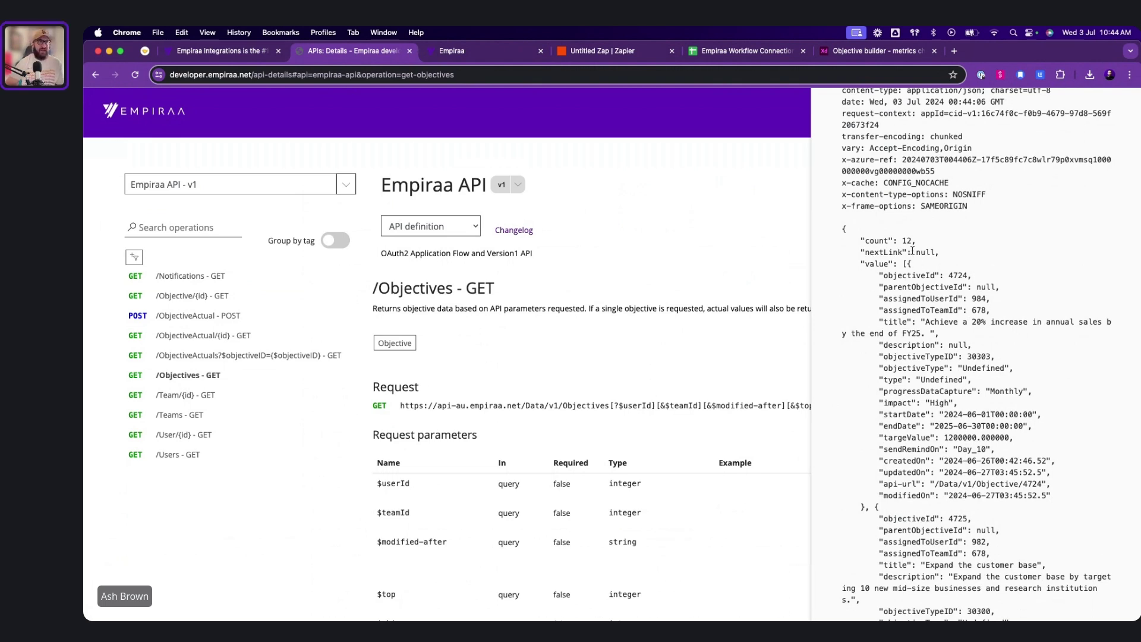
scroll(912, 250, "up", 20)
left_click(1121, 112)
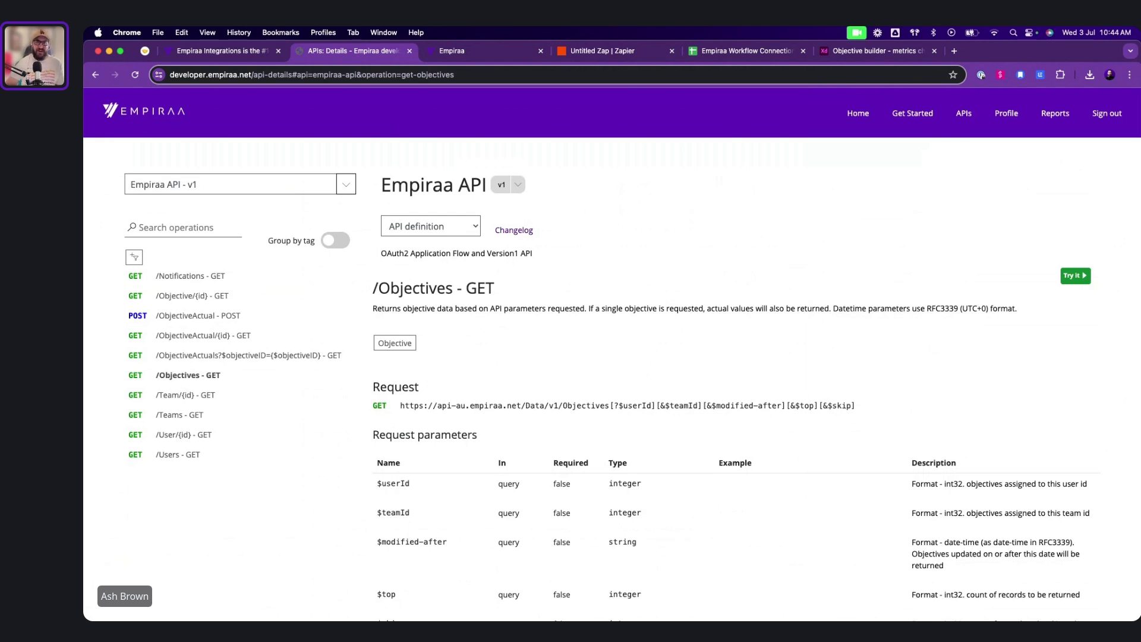
- Switch back to the 'Untitled Zap | Zapier' tab holding the draft Zap
left_click(593, 52)
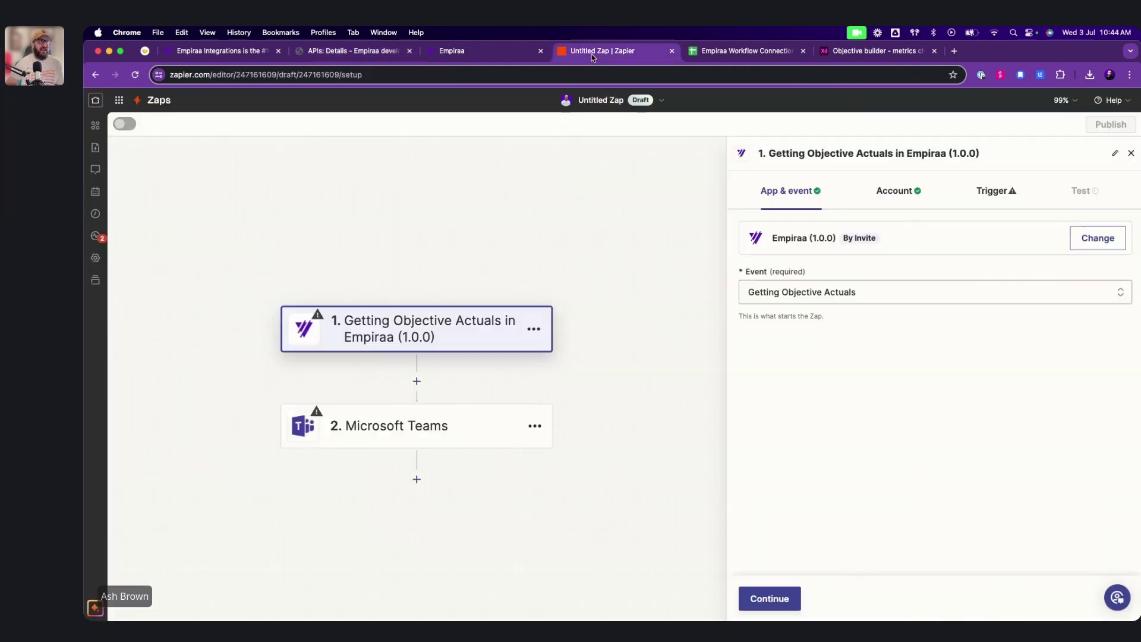